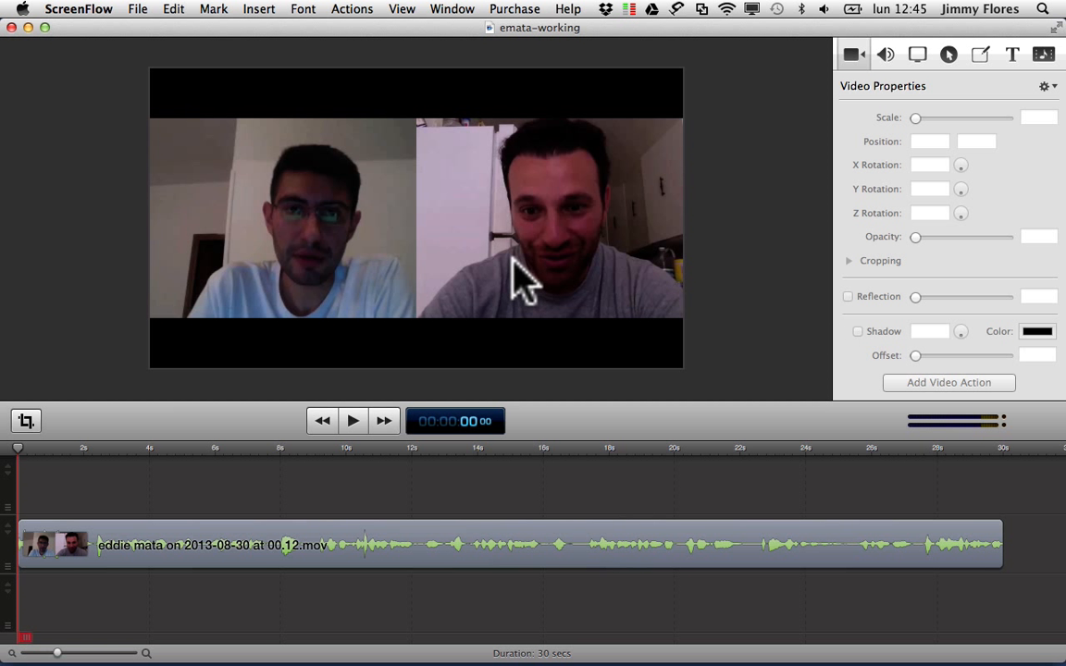
{"action": "left_click", "coordinate": [513, 259]}
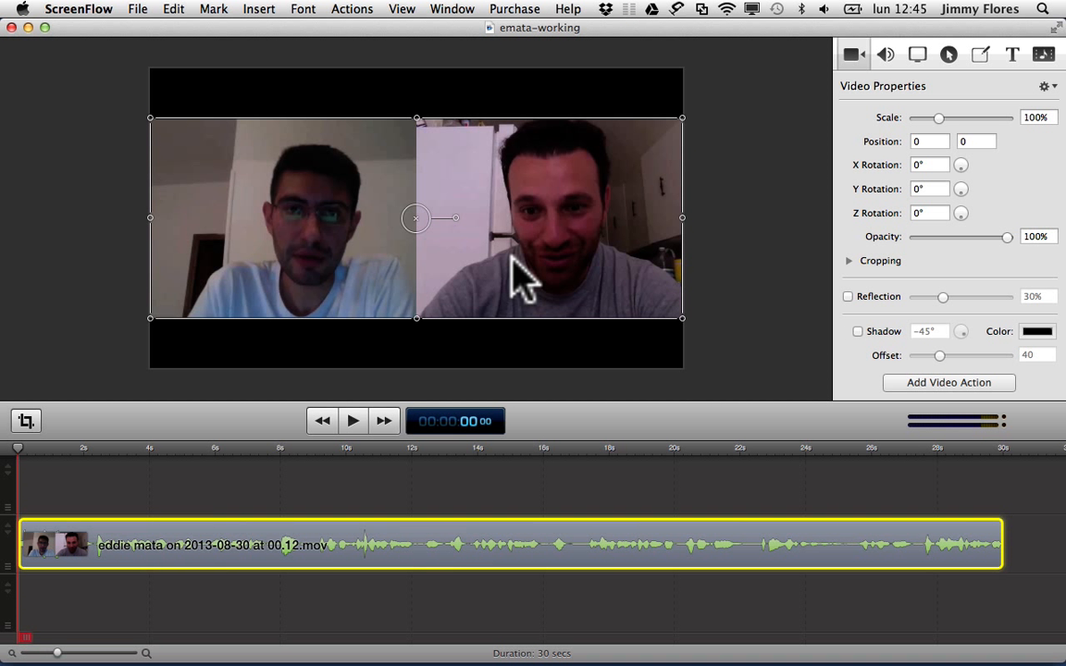
{"action": "left_click", "coordinate": [265, 617]}
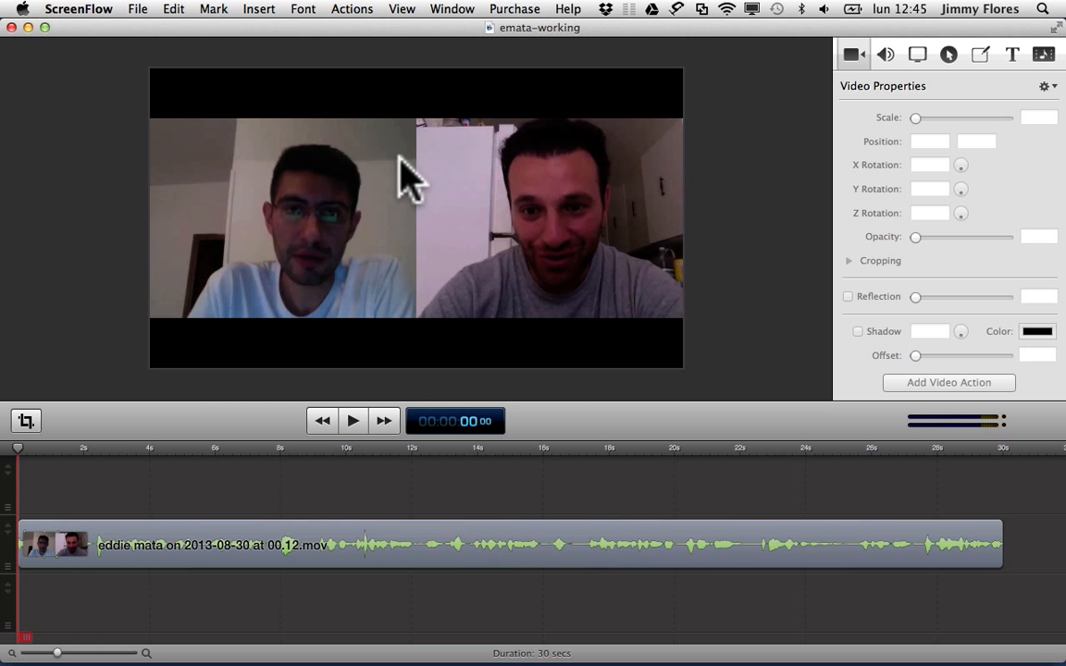
{"action": "mouse_move", "coordinate": [407, 176]}
{"action": "left_mouse_down"}
{"action": "mouse_move", "coordinate": [316, 182]}
{"action": "mouse_move", "coordinate": [396, 154]}
{"action": "mouse_move", "coordinate": [414, 175]}
{"action": "left_mouse_up"}
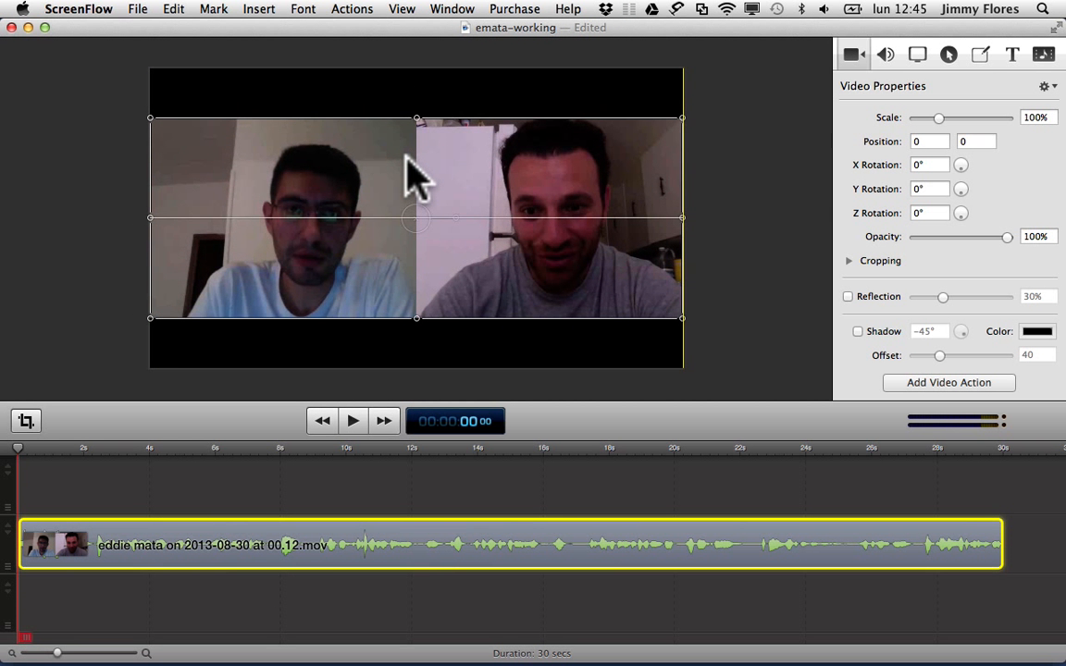
{"action": "left_click", "coordinate": [342, 592]}
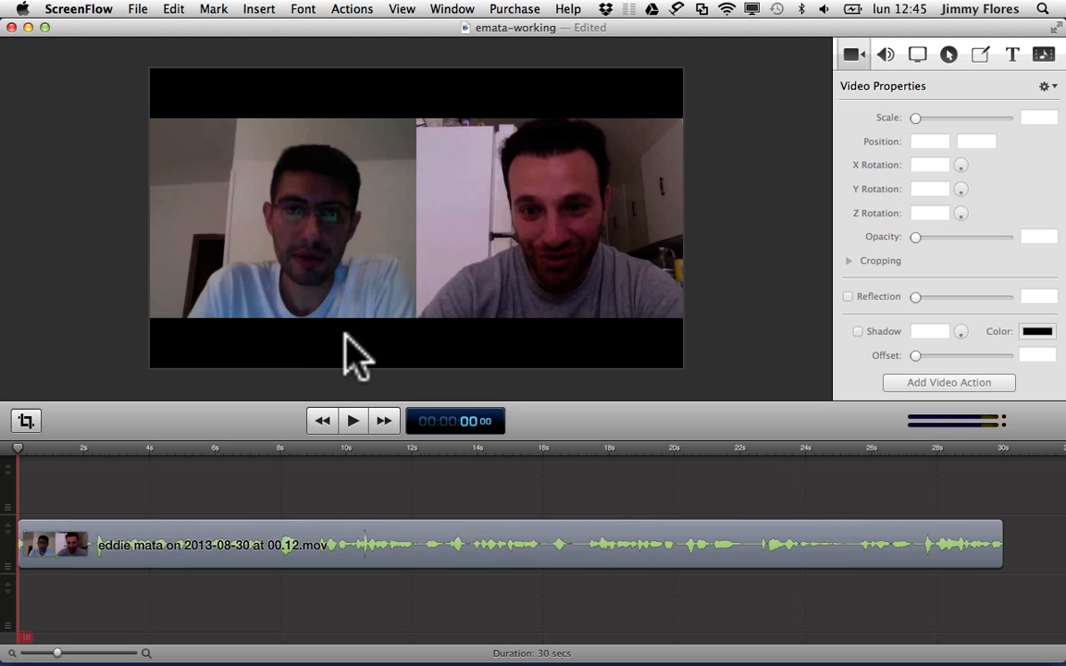
Change the canvas background colour to white (100% brightness) and apply it, keeping the 1280 x 720 canvas size.
{"action": "left_click", "coordinate": [26, 423]}
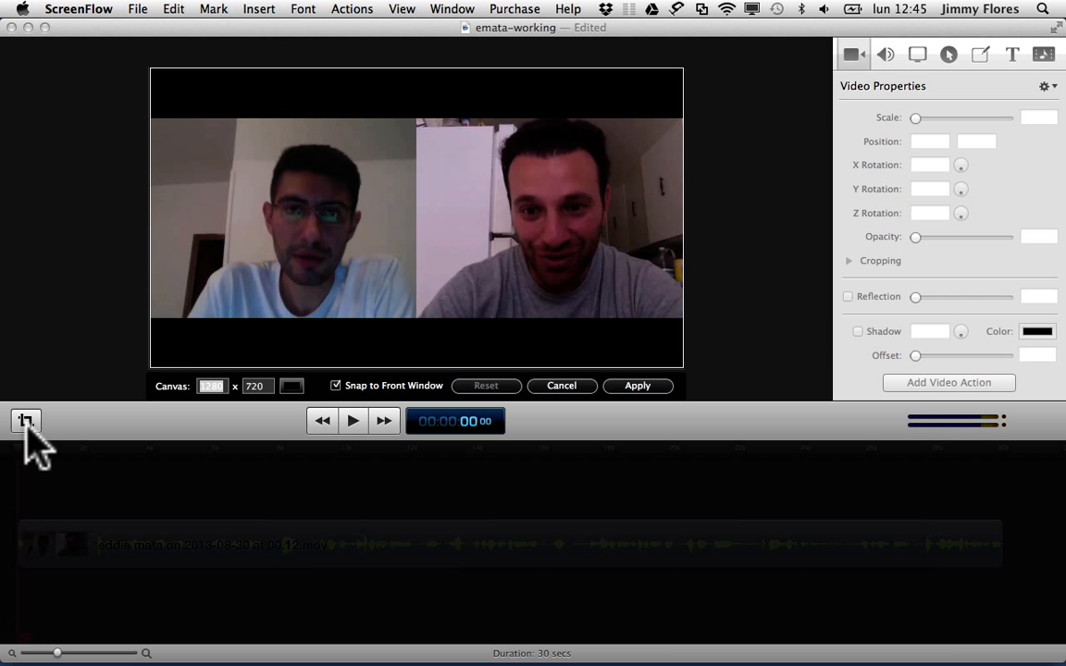
{"action": "left_click", "coordinate": [26, 423]}
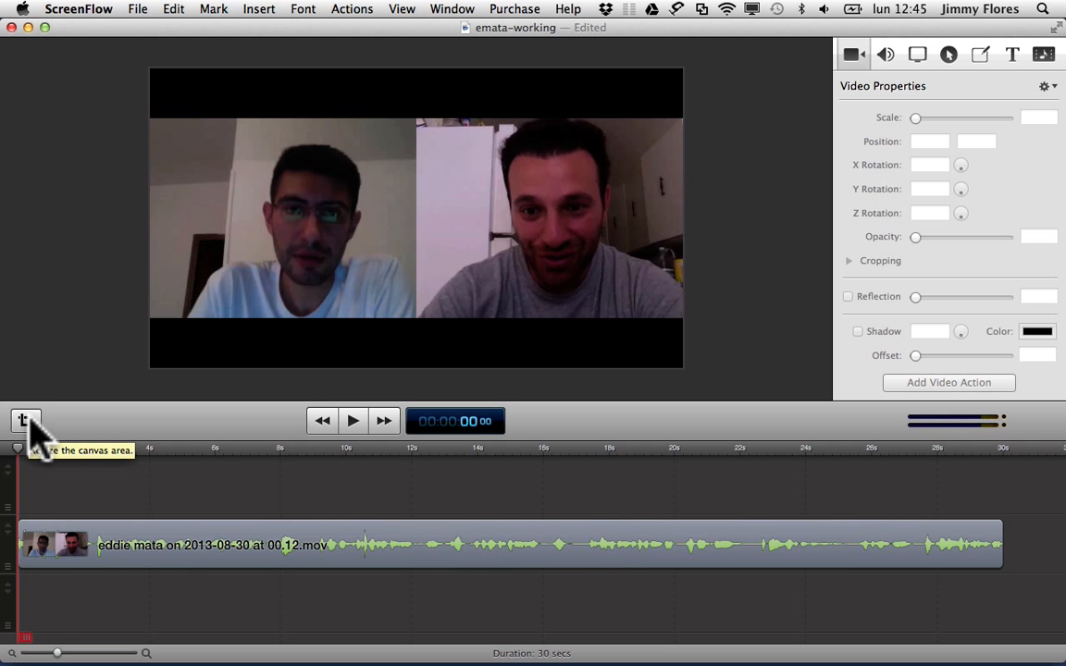
{"action": "left_click", "coordinate": [26, 421]}
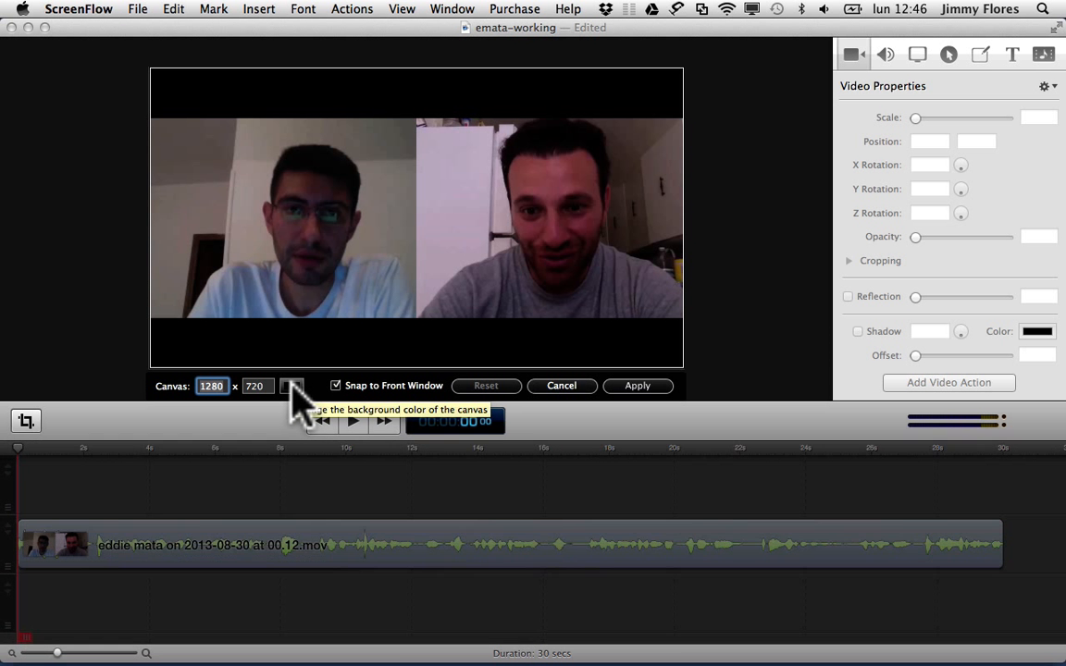
{"action": "left_click", "coordinate": [292, 387]}
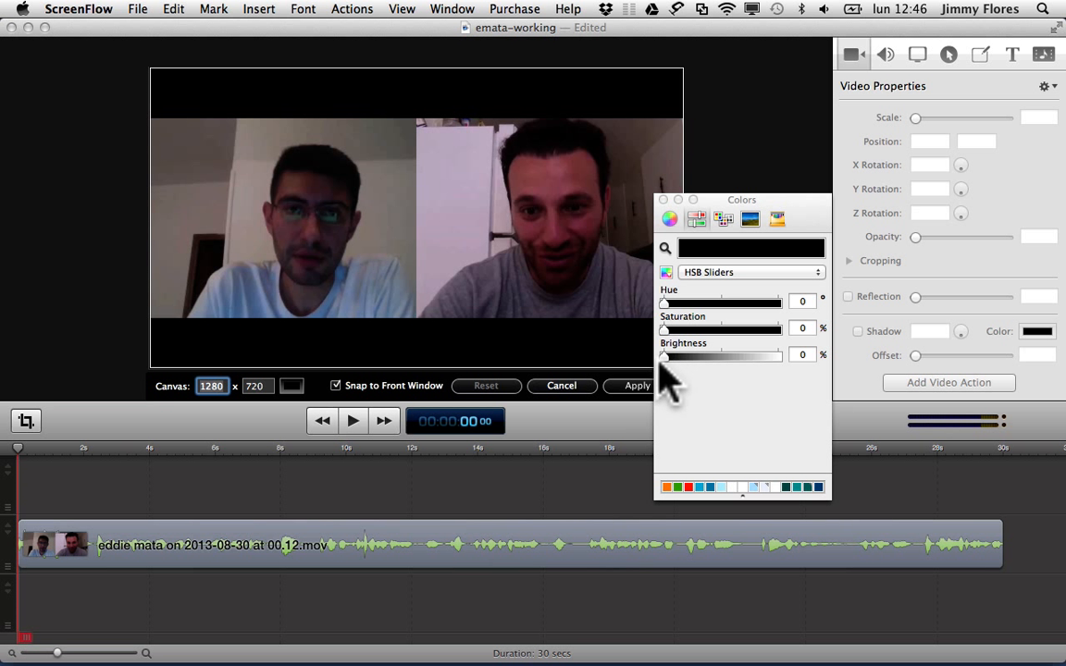
{"action": "left_click_drag", "start_coordinate": [665, 358], "coordinate": [812, 310]}
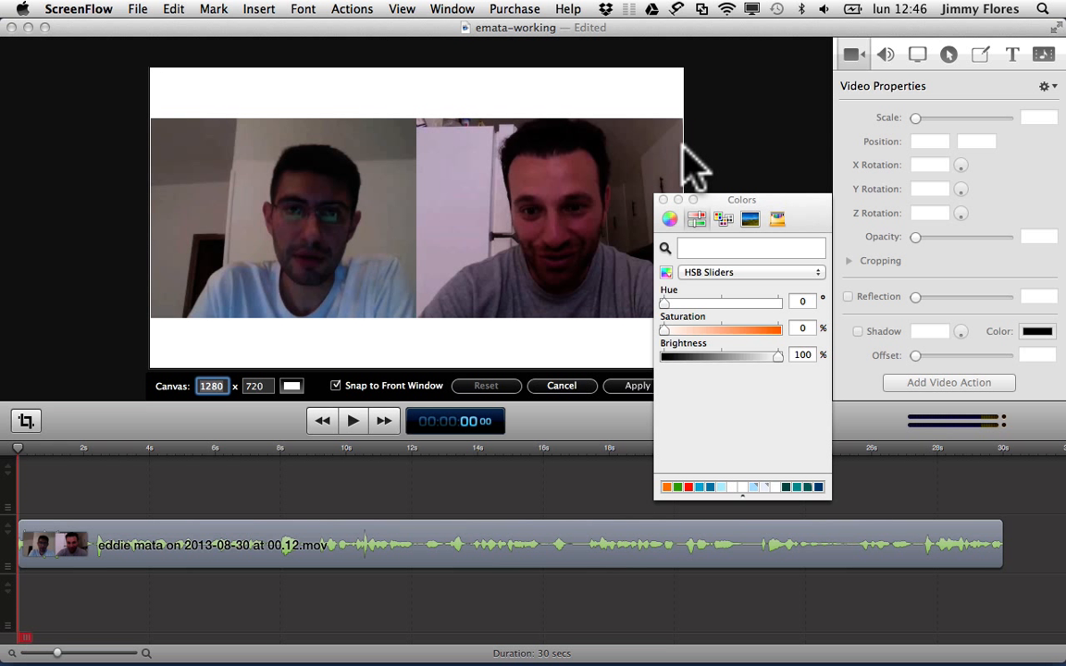
{"action": "left_click", "coordinate": [662, 200]}
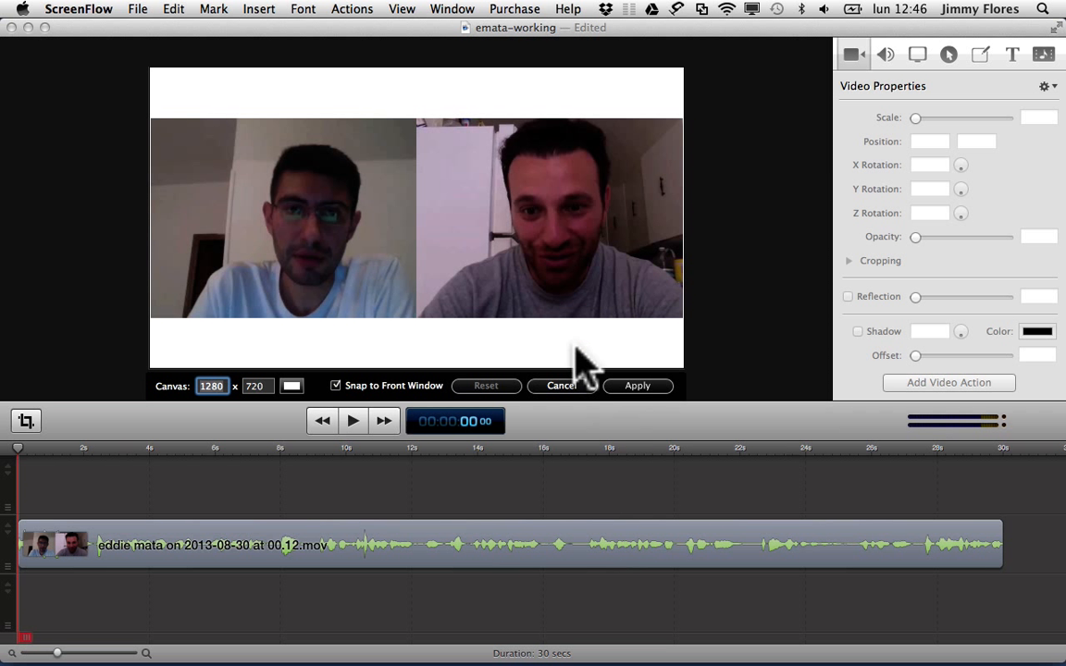
{"action": "left_click", "coordinate": [638, 385]}
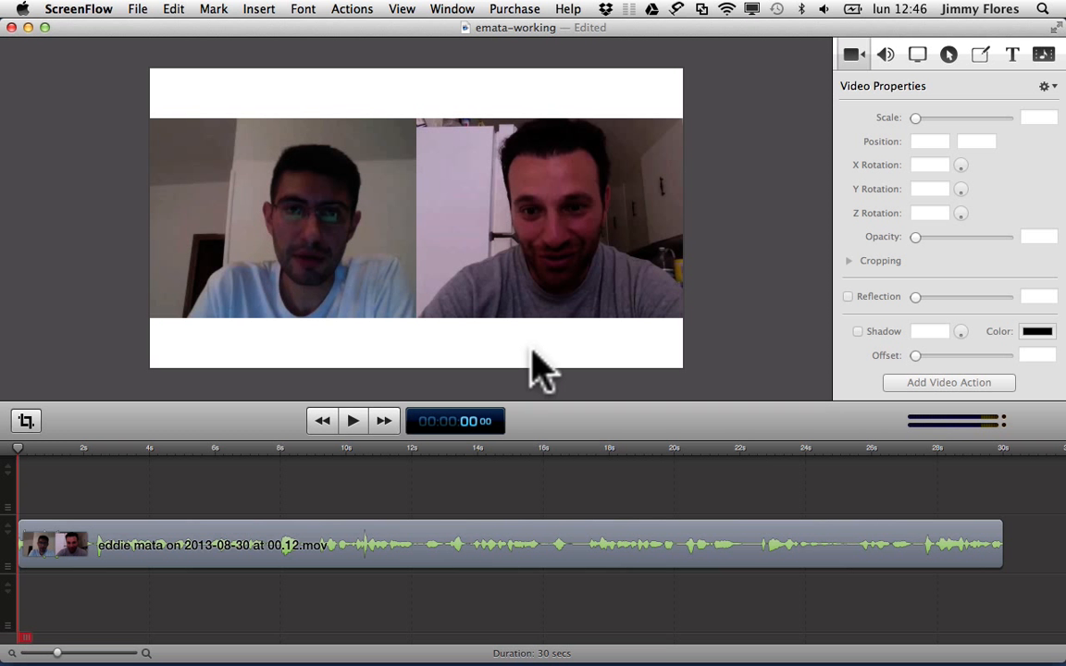
{"action": "mouse_move", "coordinate": [390, 181]}
{"action": "left_mouse_down"}
{"action": "mouse_move", "coordinate": [447, 269]}
{"action": "mouse_move", "coordinate": [383, 185]}
{"action": "left_mouse_up"}
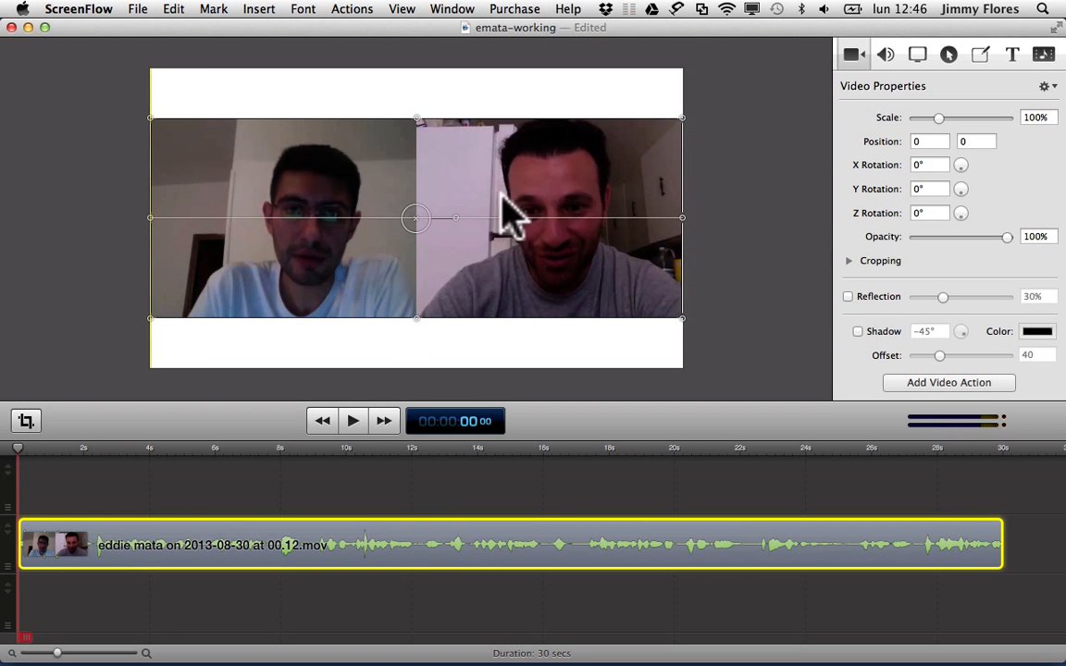
{"action": "left_click", "coordinate": [732, 260]}
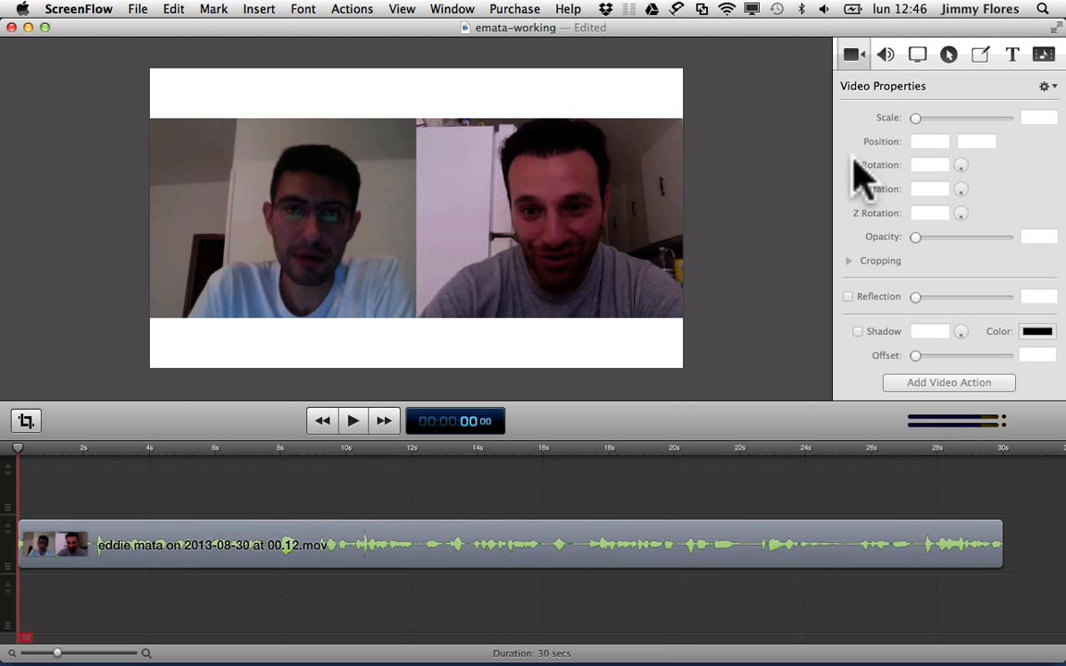
Add a text box on the white strip below the left-hand speaker's video and widen it towards the left.
{"action": "left_click", "coordinate": [1013, 54]}
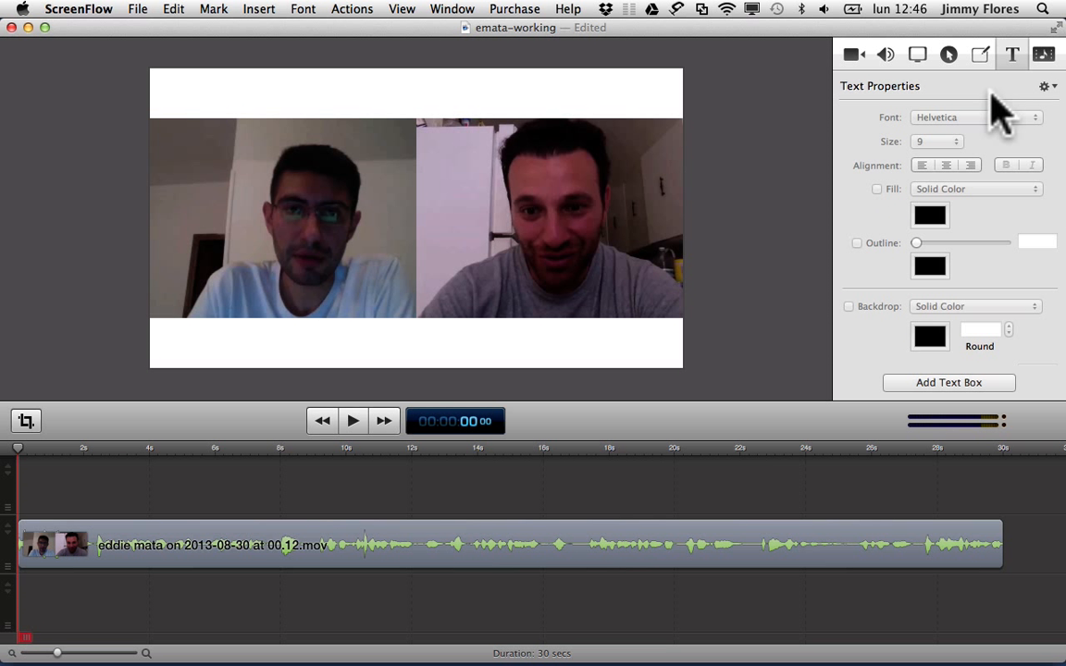
{"action": "left_click", "coordinate": [974, 385]}
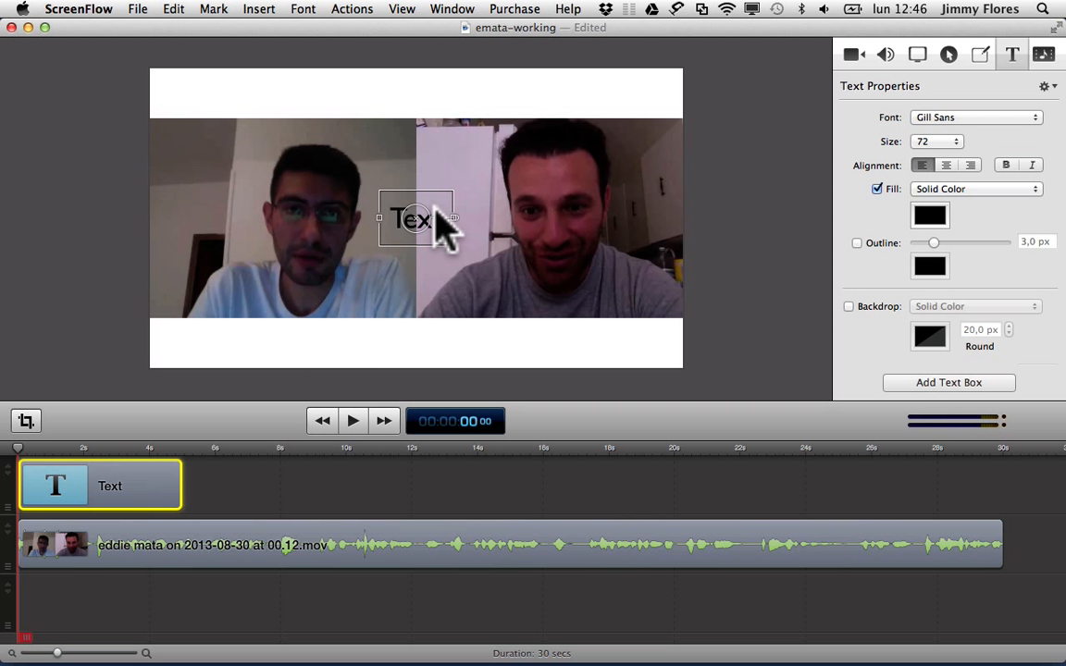
{"action": "left_click_drag", "start_coordinate": [442, 221], "coordinate": [207, 327]}
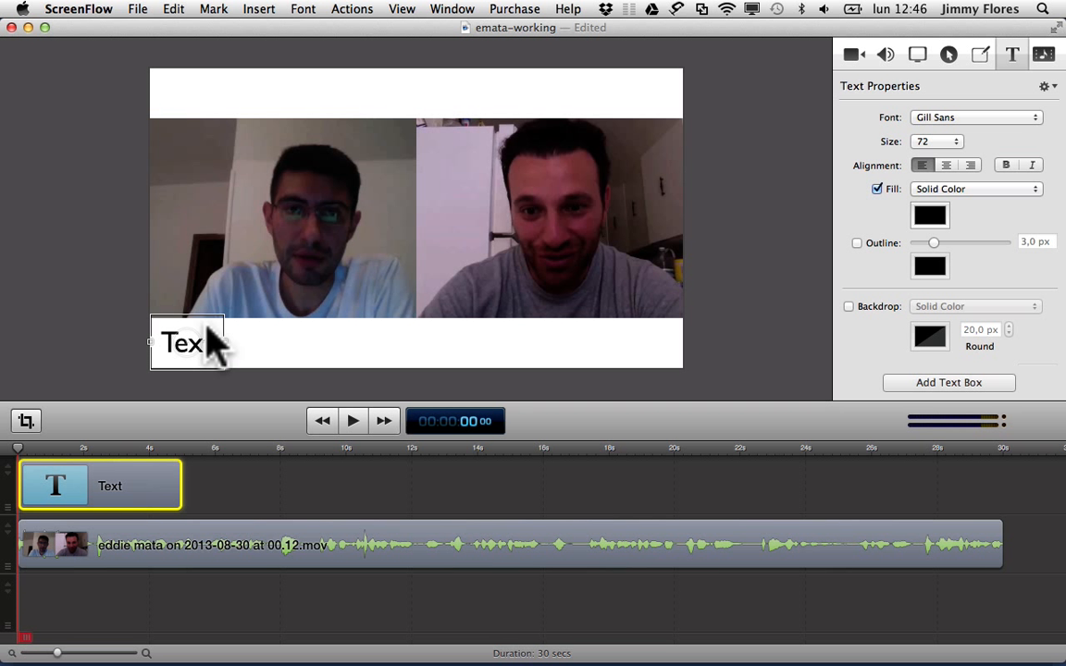
{"action": "left_click_drag", "start_coordinate": [209, 342], "coordinate": [399, 326]}
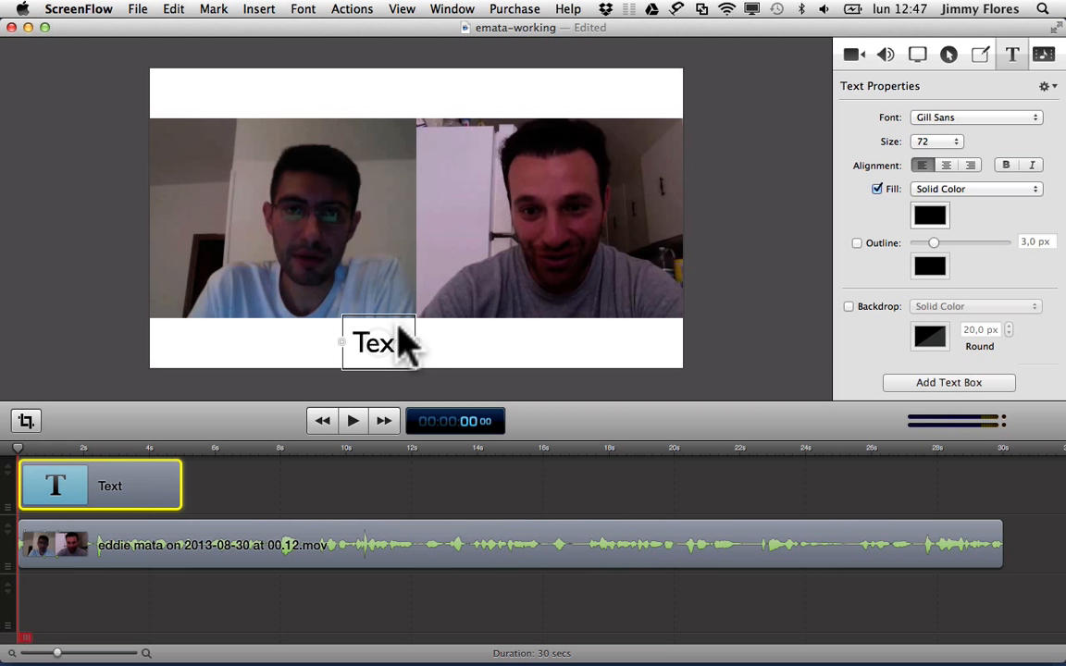
{"action": "left_click_drag", "start_coordinate": [339, 345], "coordinate": [234, 344]}
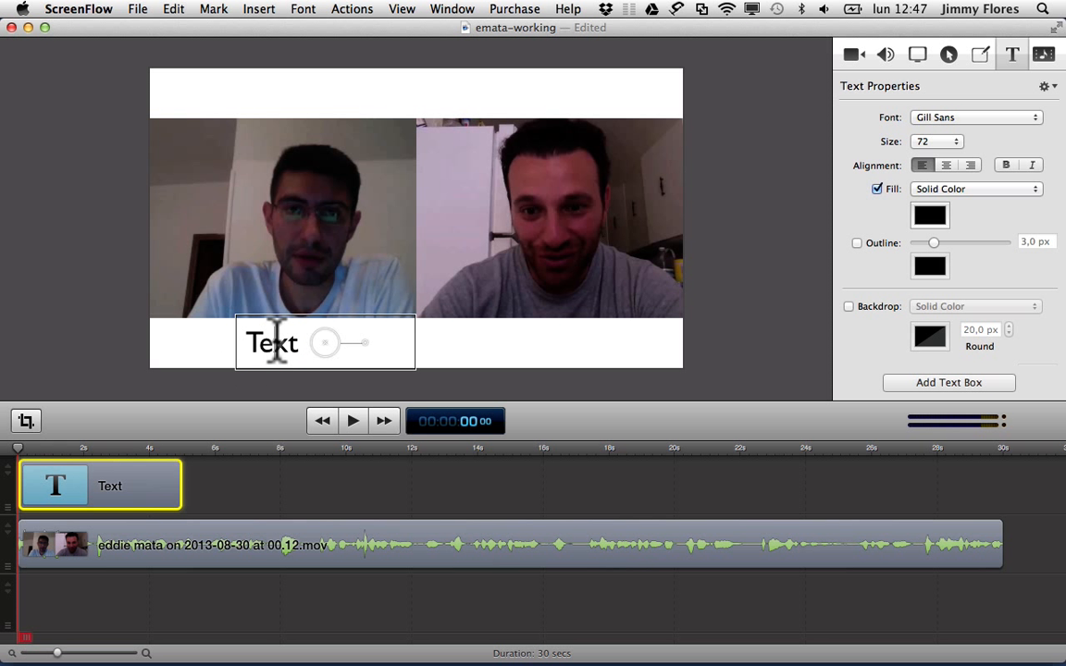
Replace the placeholder text in the new text box with the left-hand speaker's social media handle.
{"action": "double_click", "coordinate": [276, 338]}
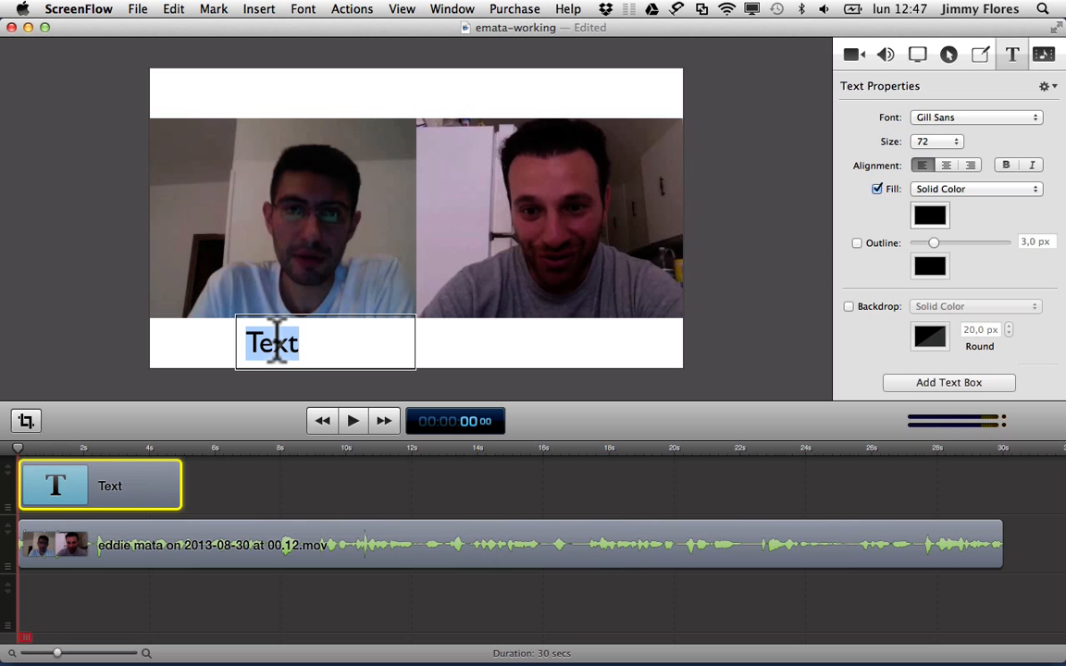
{"action": "type", "text": "@SoyJimmy"}
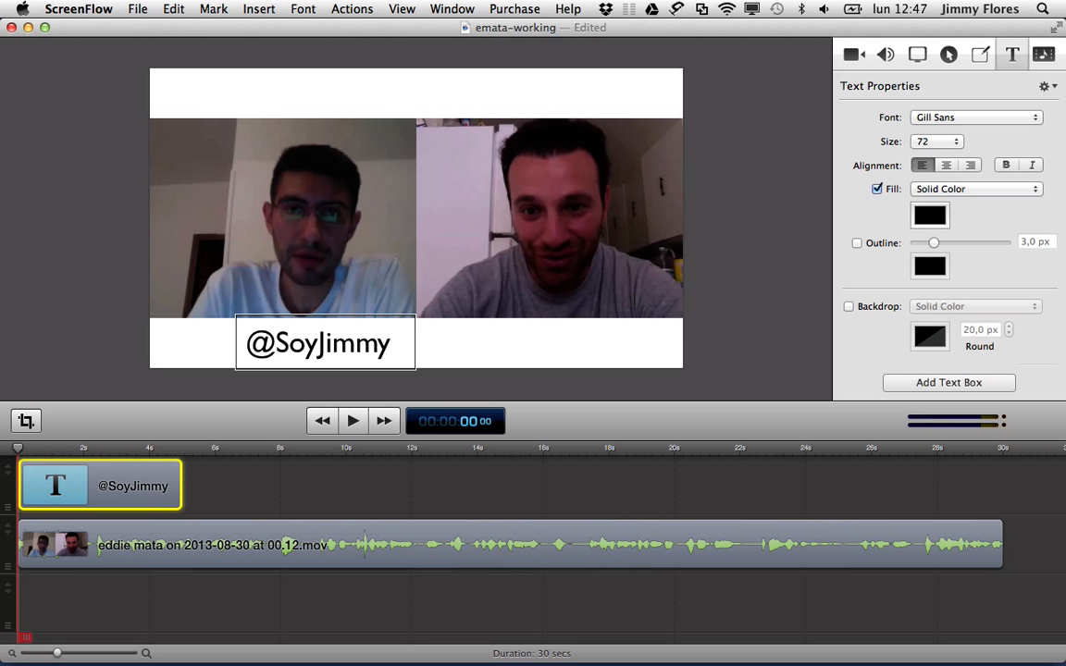
{"action": "left_click", "coordinate": [363, 373]}
{"action": "left_click", "coordinate": [353, 352]}
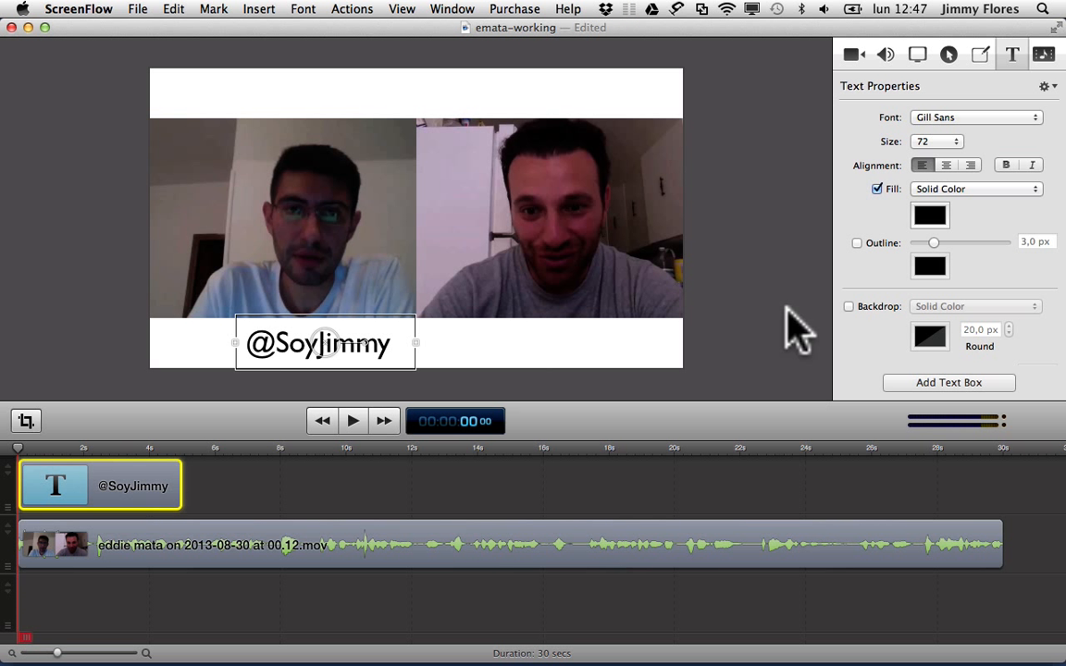
{"action": "left_click", "coordinate": [936, 141]}
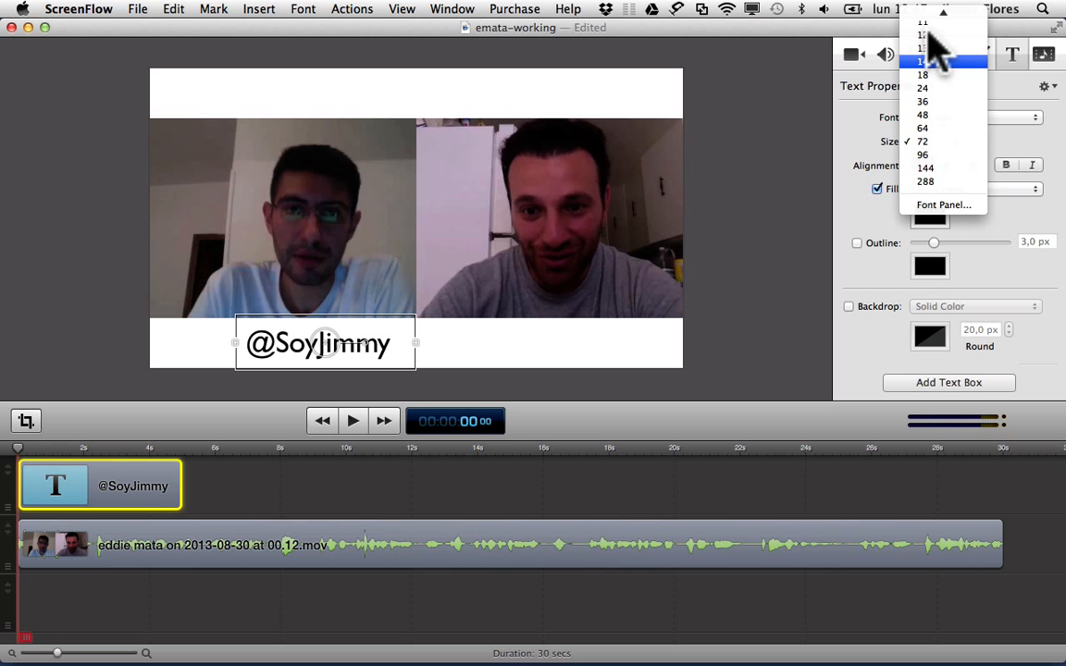
{"action": "mouse_move", "coordinate": [939, 13]}
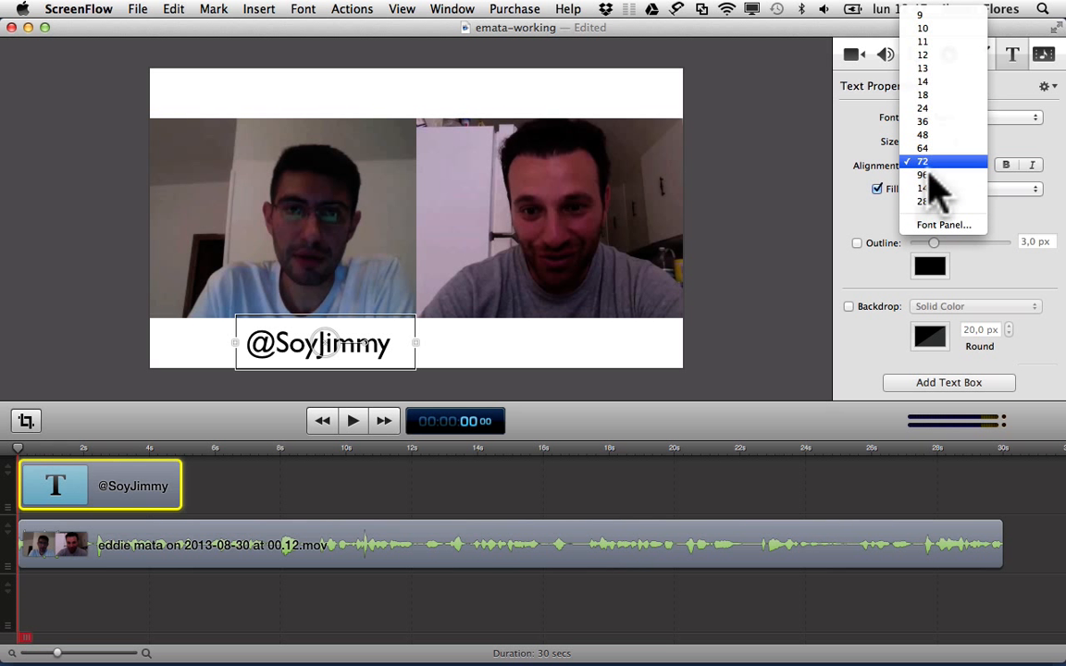
{"action": "left_click", "coordinate": [943, 225]}
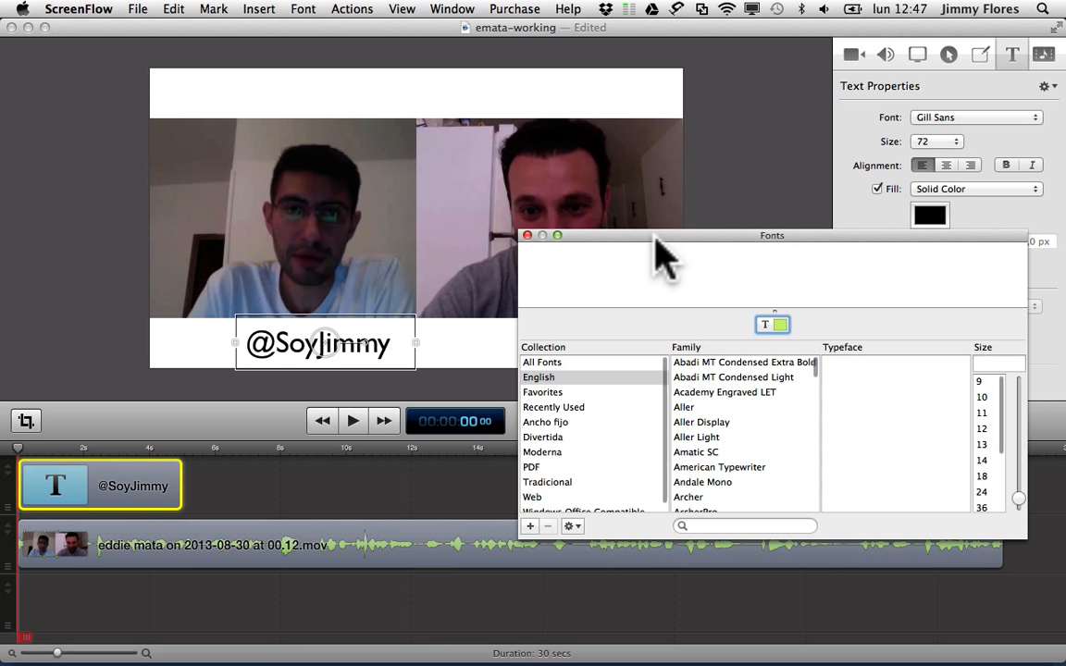
{"action": "left_click_drag", "start_coordinate": [620, 235], "coordinate": [415, 176]}
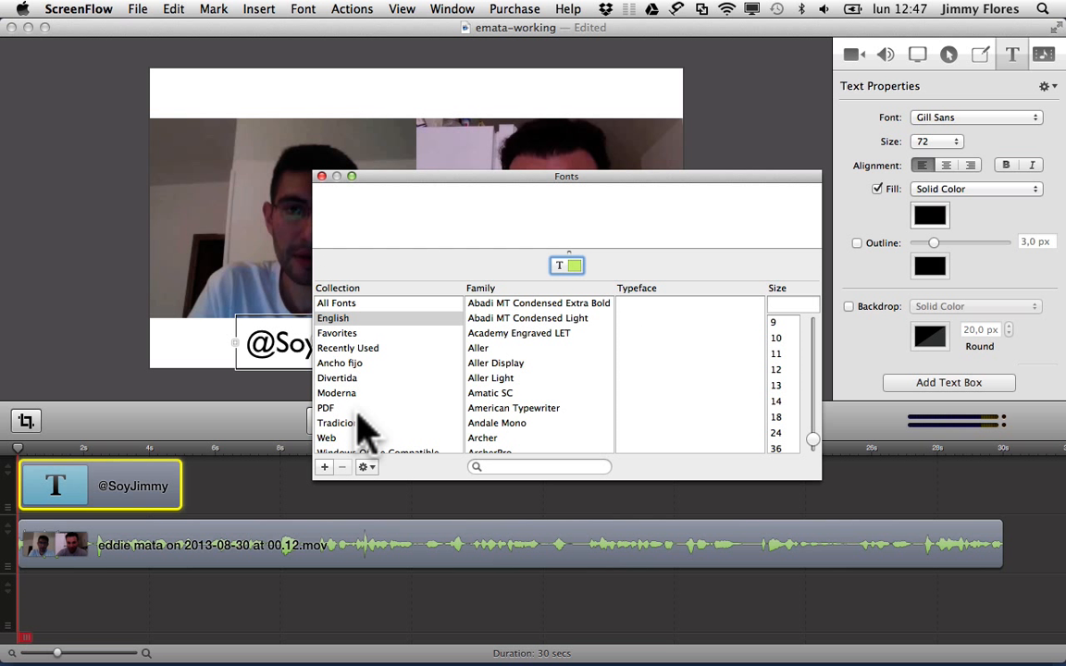
{"action": "left_click", "coordinate": [323, 176]}
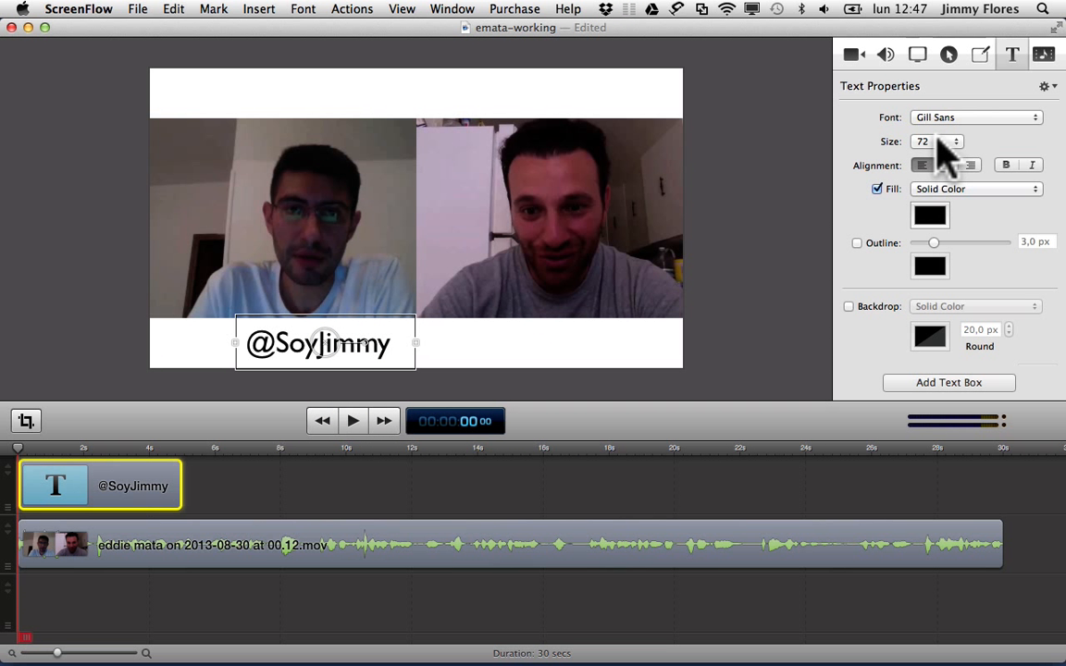
Reduce the handle caption's font size to 36.
{"action": "left_click", "coordinate": [939, 141]}
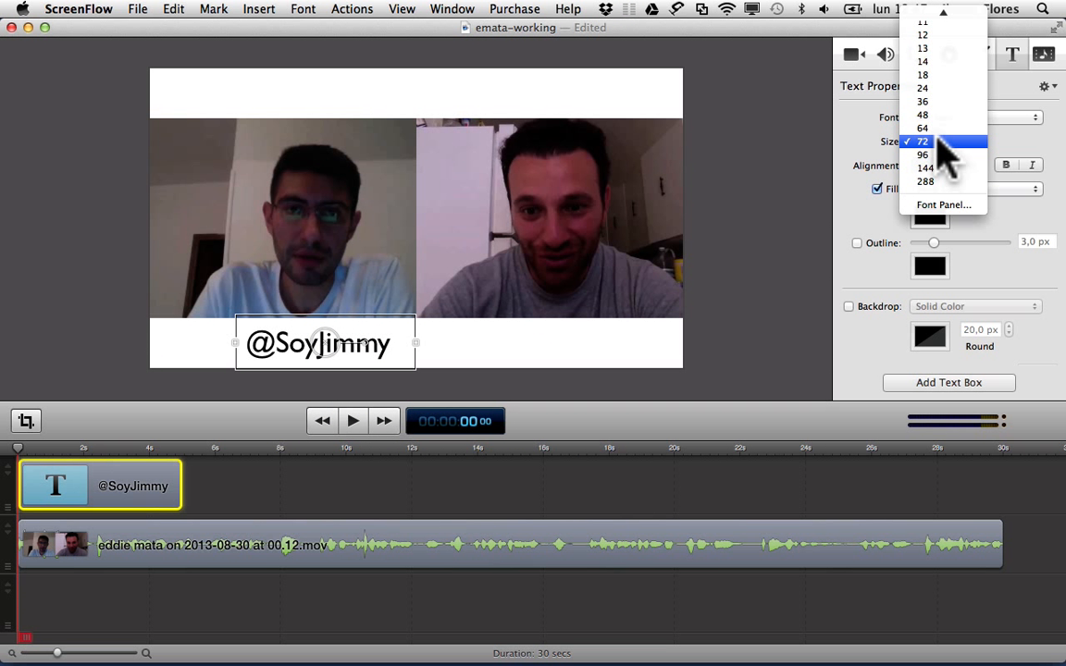
{"action": "left_click", "coordinate": [926, 88]}
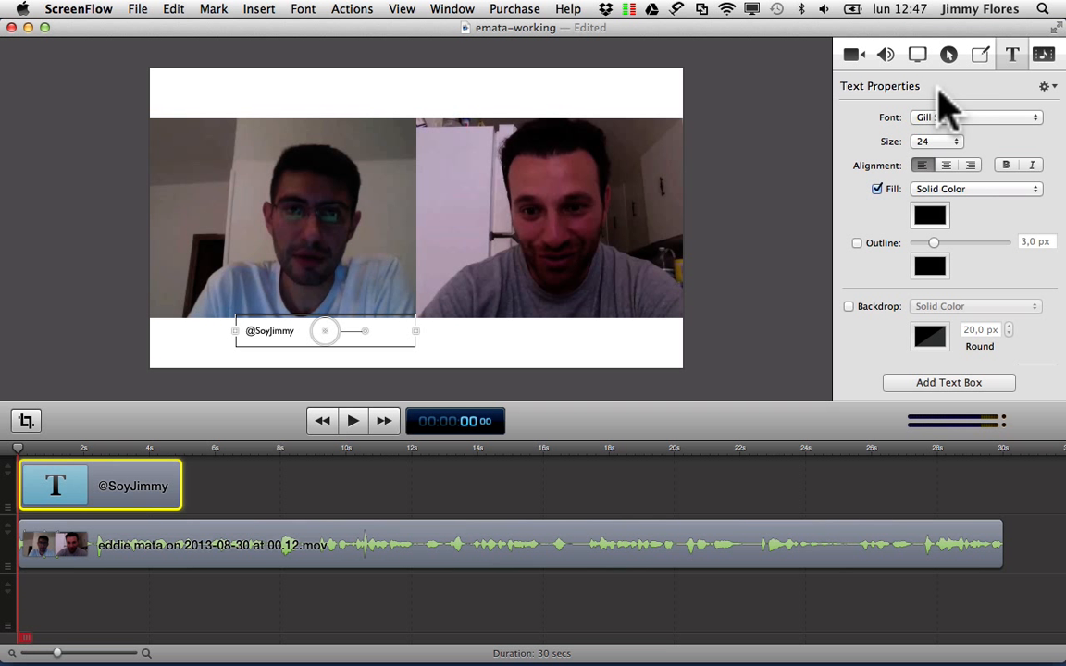
{"action": "left_click", "coordinate": [937, 142]}
{"action": "left_click", "coordinate": [933, 155]}
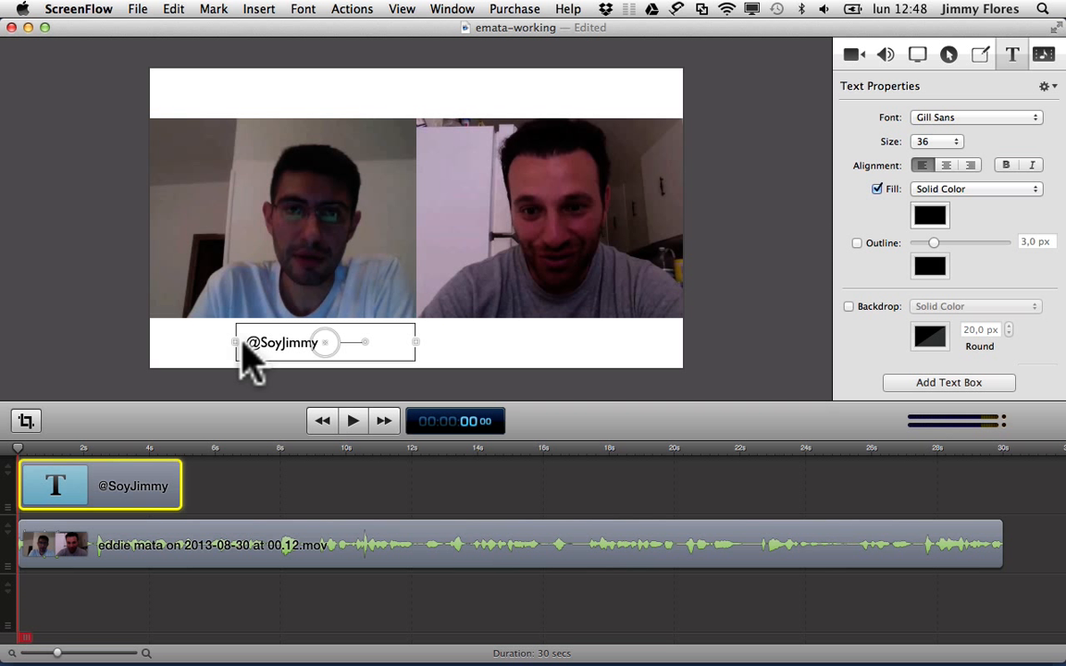
Widen the caption's text box to the canvas's left edge and centre the handle under the left-hand speaker.
{"action": "left_click_drag", "start_coordinate": [233, 341], "coordinate": [147, 336]}
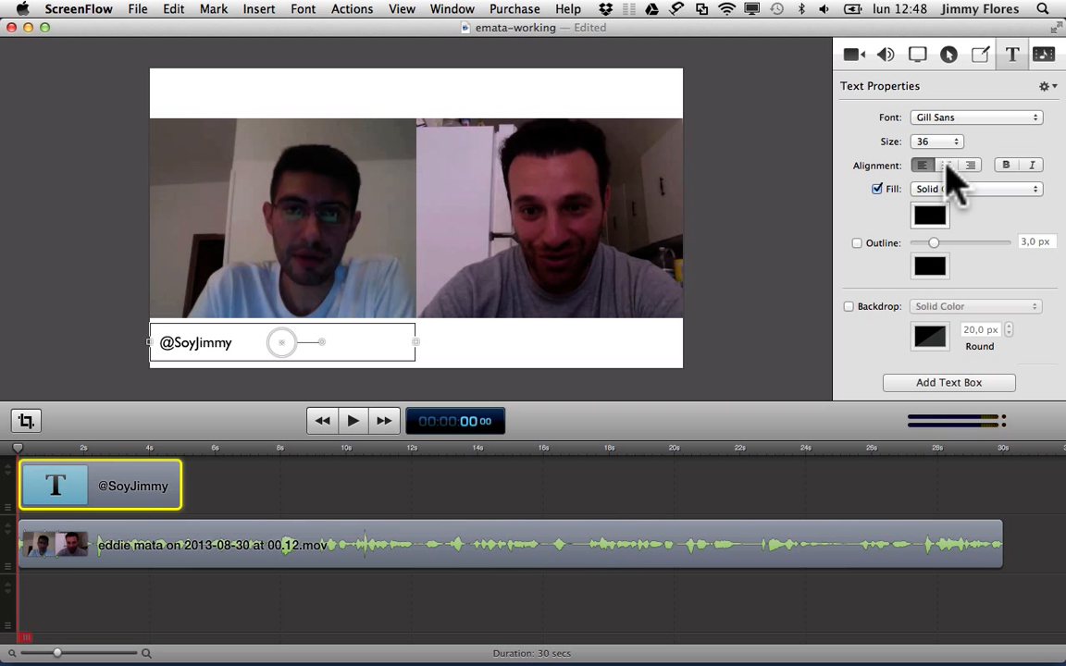
{"action": "left_click", "coordinate": [945, 167]}
{"action": "left_click", "coordinate": [571, 381]}
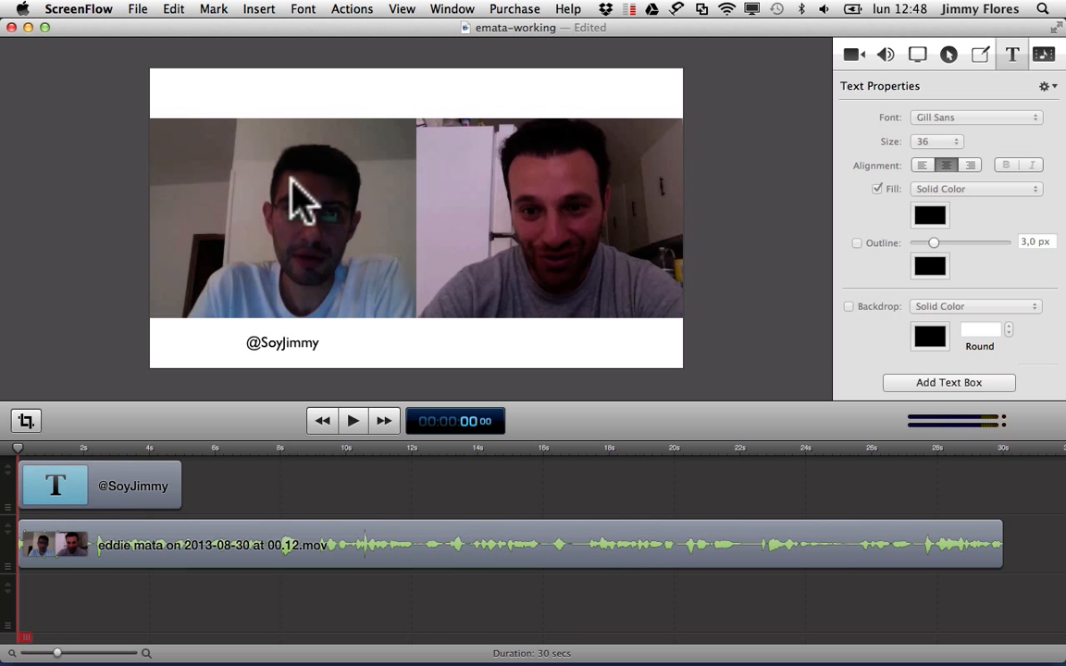
Left-align the handle caption and narrow its text box from the left so the text sits below the left-hand speaker.
{"action": "left_click", "coordinate": [308, 353]}
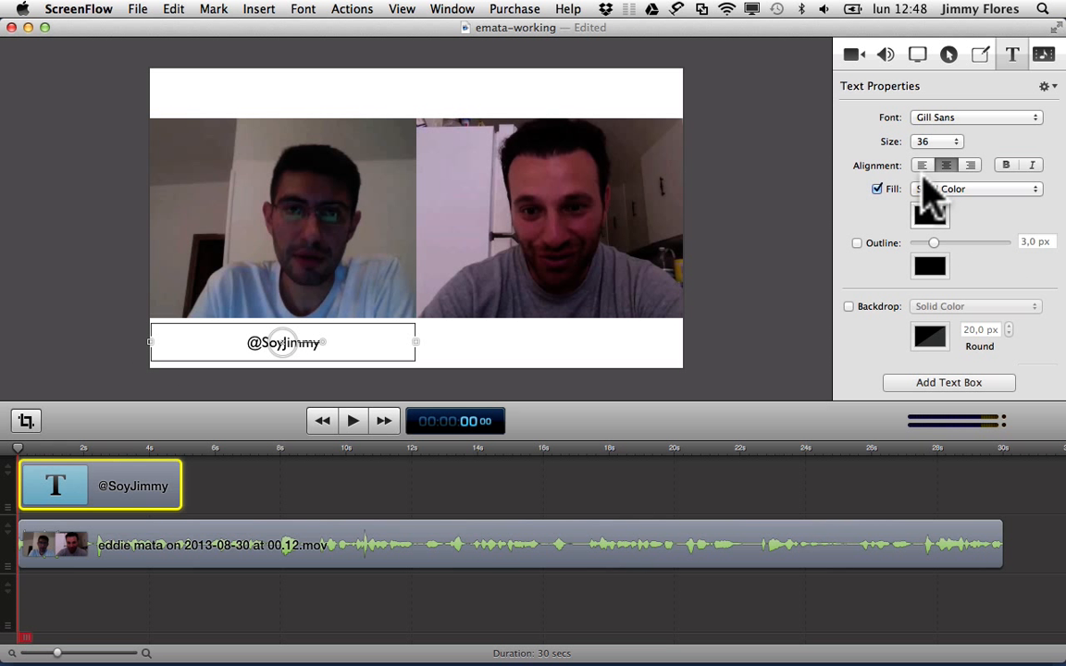
{"action": "left_click", "coordinate": [921, 166]}
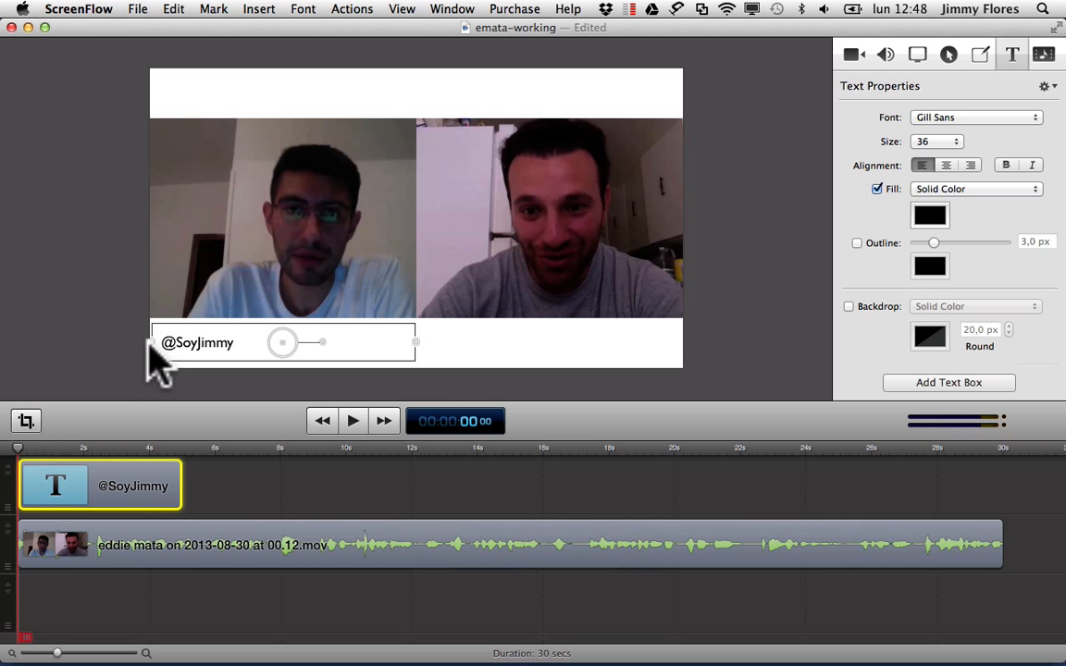
{"action": "left_click_drag", "start_coordinate": [153, 343], "coordinate": [225, 363]}
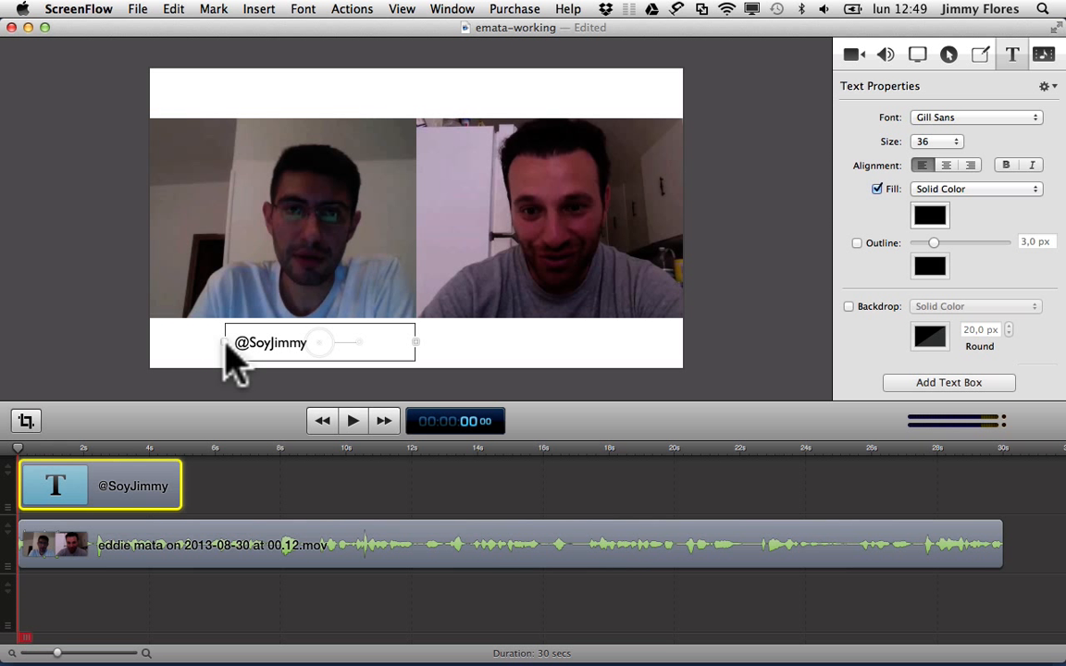
{"action": "left_click", "coordinate": [608, 377]}
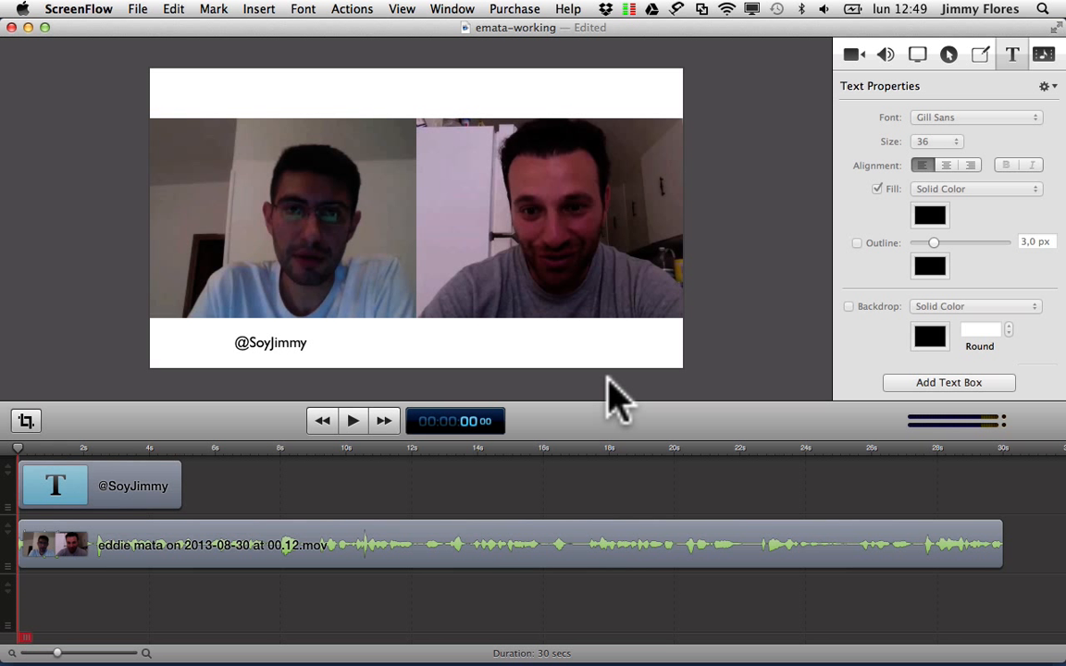
Open the desktop images twitter.png and twitter.jpg in Photoshop, and return to the ScreenFlow project.
{"action": "key", "text": "F11"}
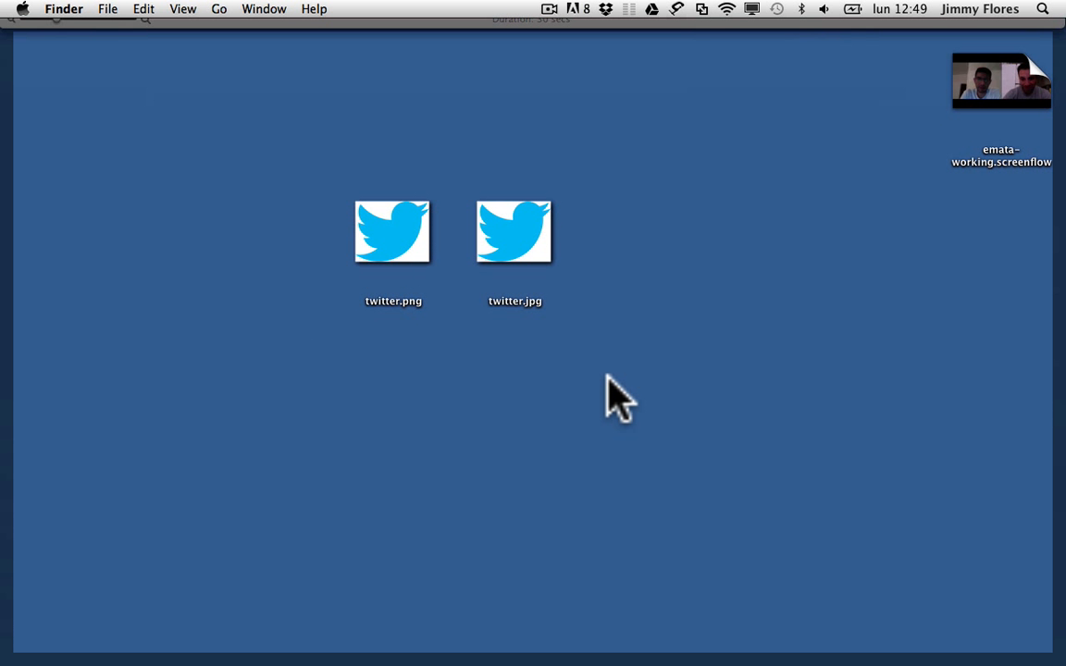
{"action": "left_click", "coordinate": [374, 219]}
{"action": "left_click", "coordinate": [508, 233], "text": "super"}
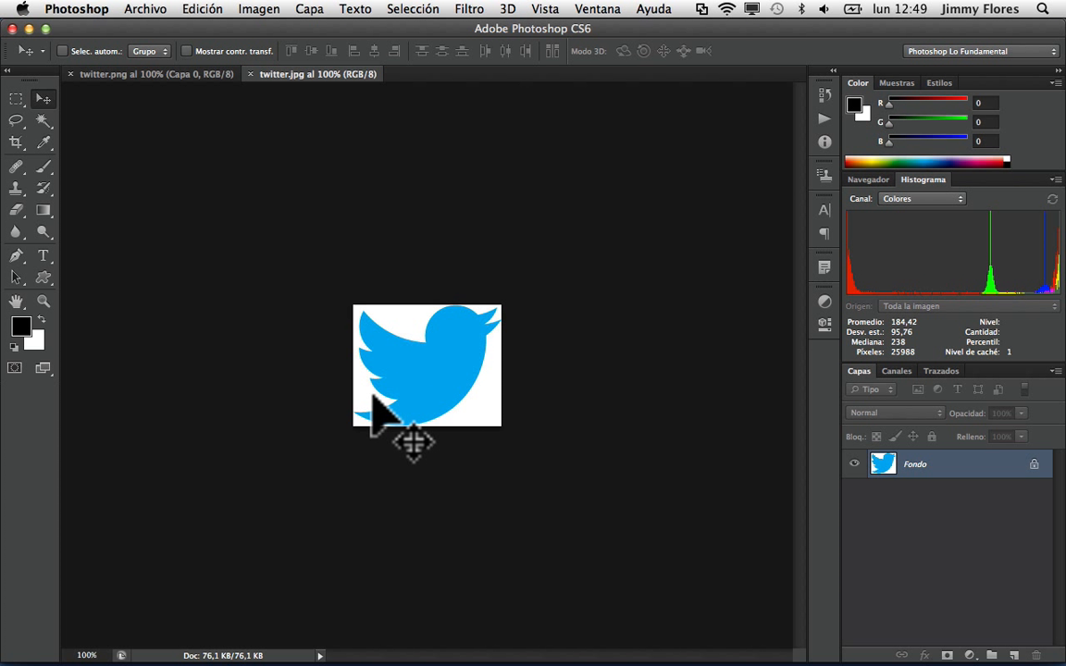
{"action": "key", "text": "super+Tab"}
{"action": "key", "text": "super+Tab"}
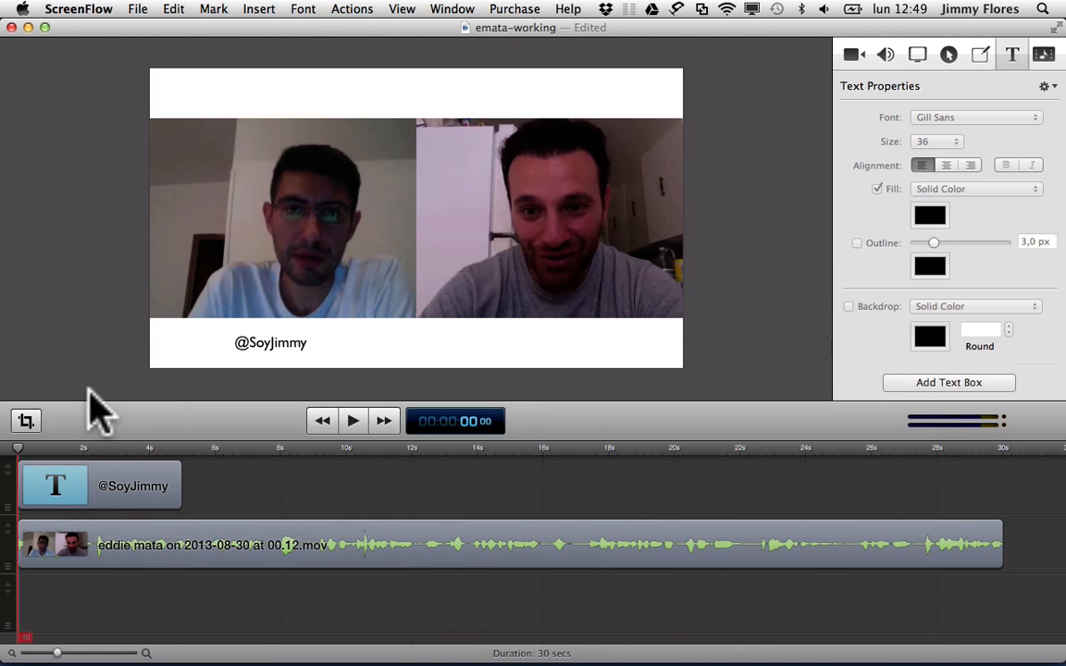
Change the canvas background colour to black by setting its brightness to 0%, and apply the canvas settings.
{"action": "left_click", "coordinate": [26, 422]}
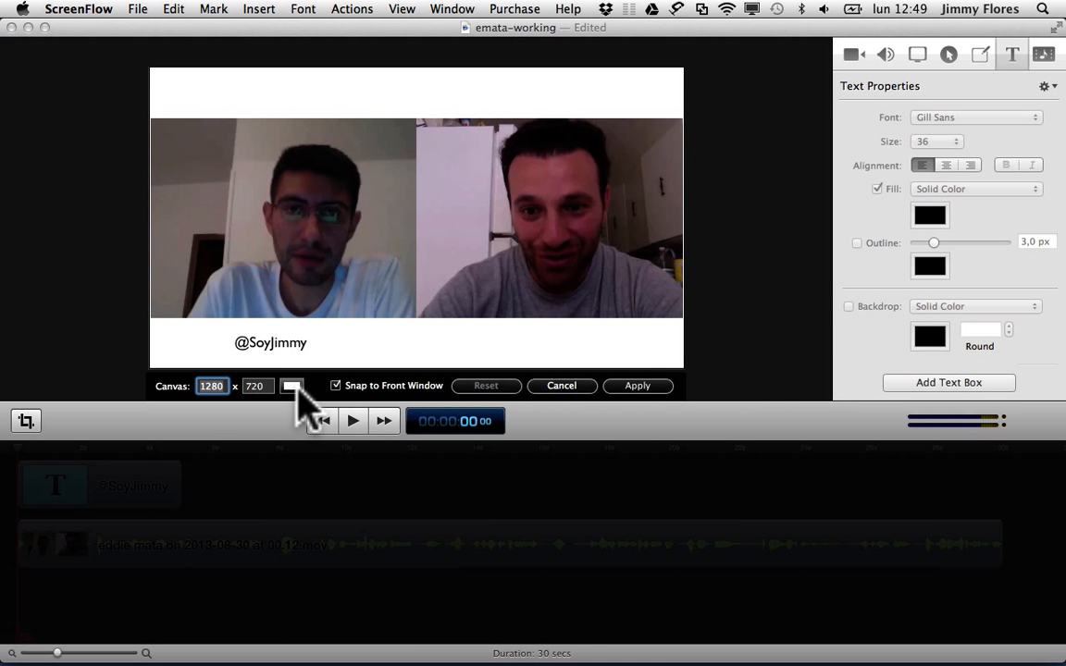
{"action": "left_click", "coordinate": [292, 386]}
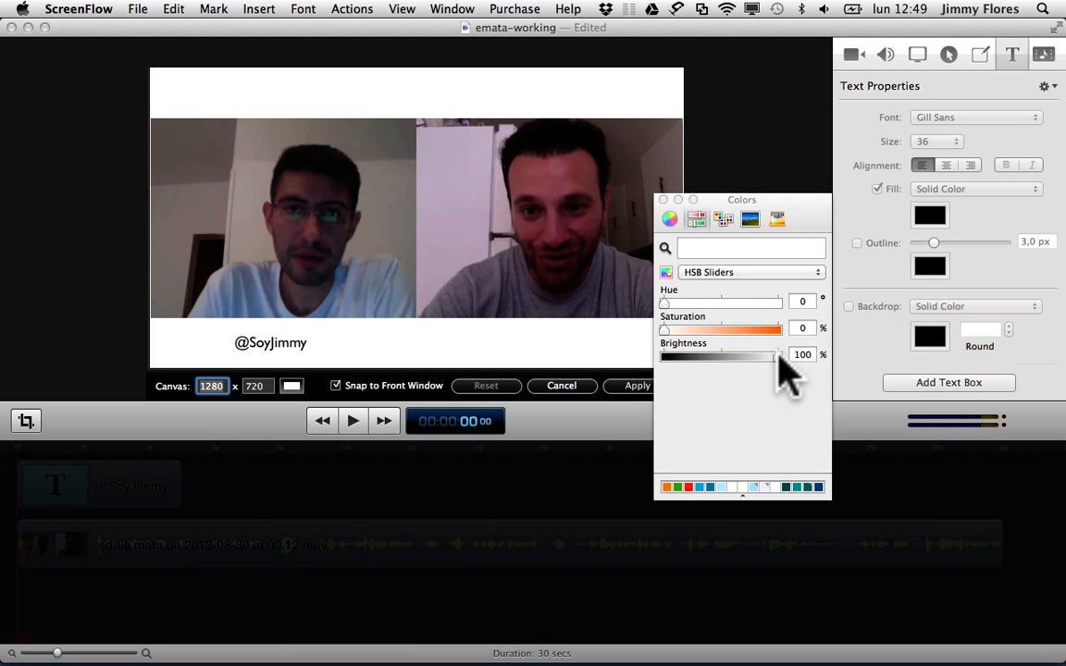
{"action": "left_click_drag", "start_coordinate": [778, 357], "coordinate": [583, 380]}
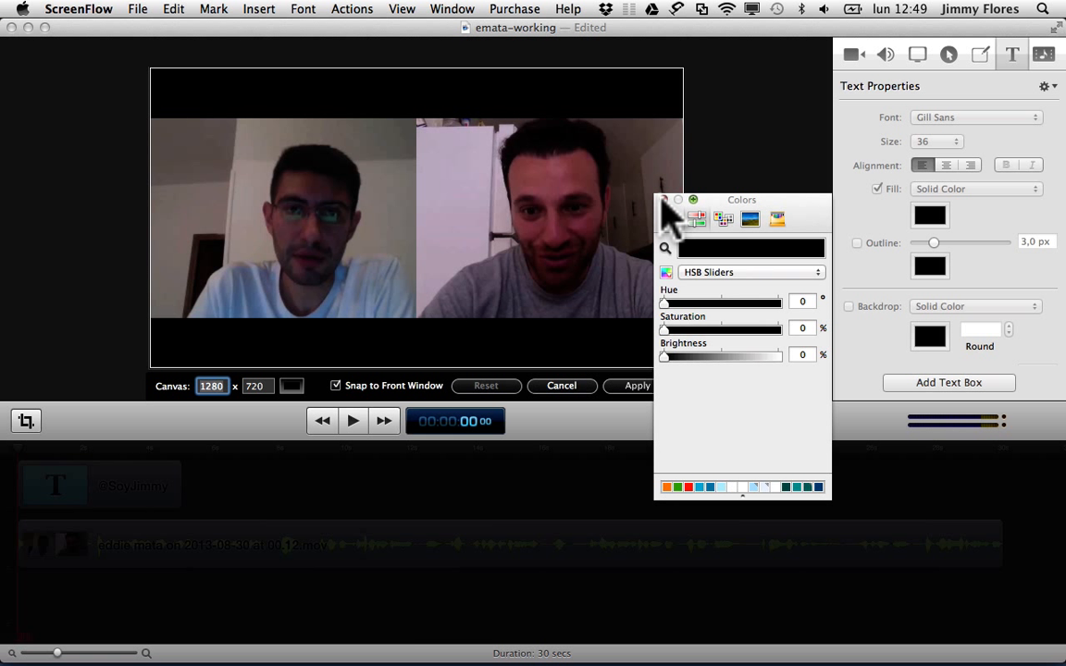
{"action": "left_click", "coordinate": [663, 200]}
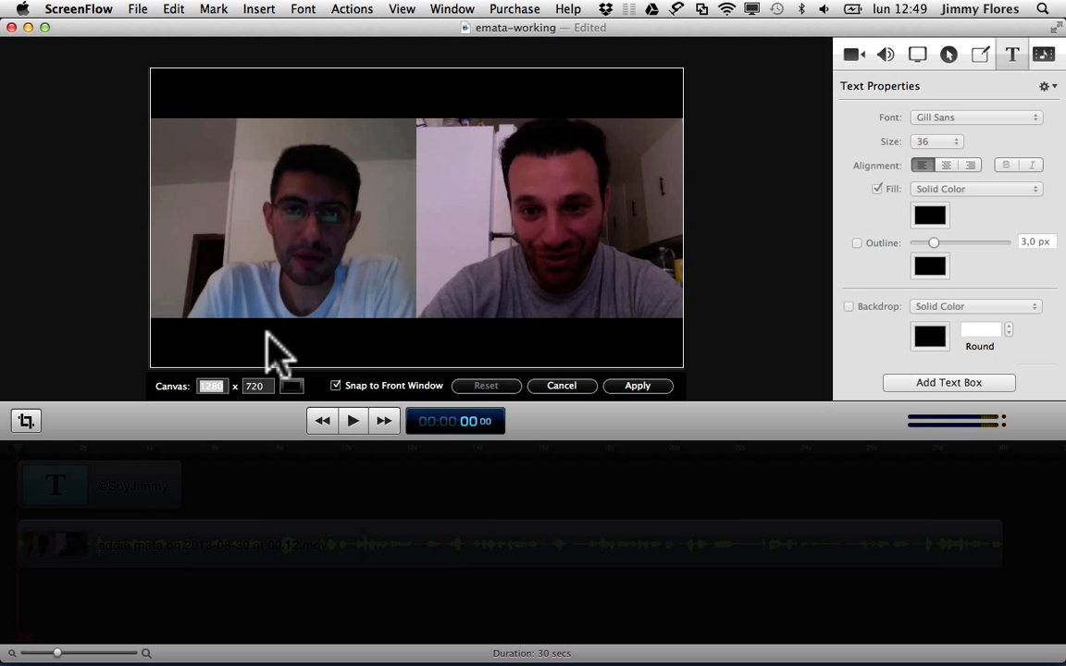
{"action": "left_click", "coordinate": [632, 385]}
Set the handle caption's text fill to white with a brightness of 100%.
{"action": "left_click", "coordinate": [283, 338]}
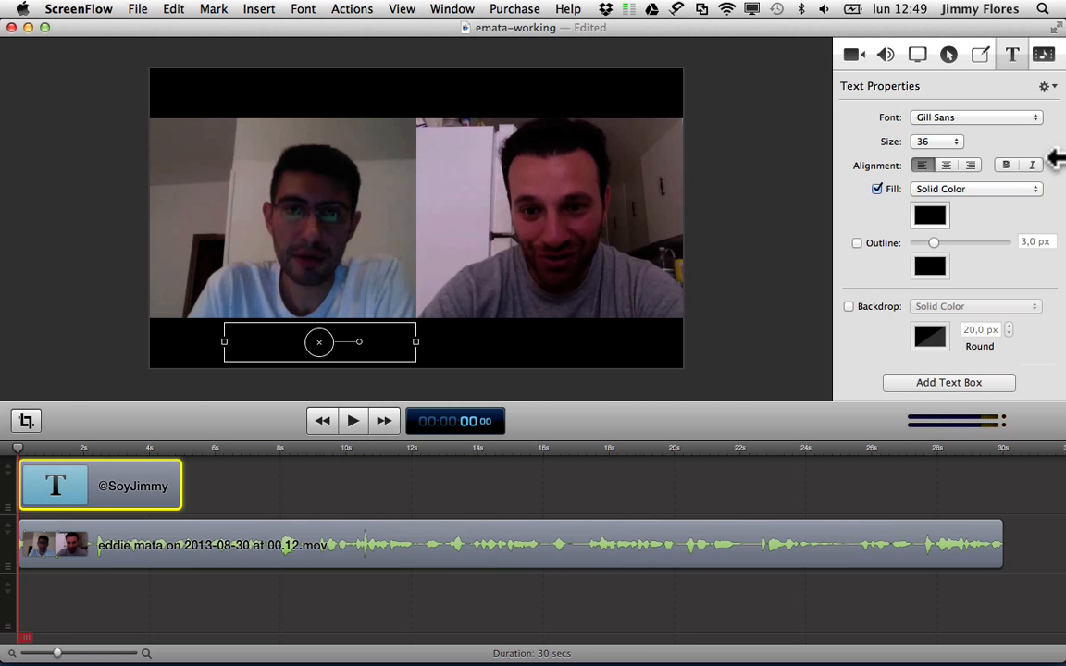
{"action": "left_click", "coordinate": [930, 214]}
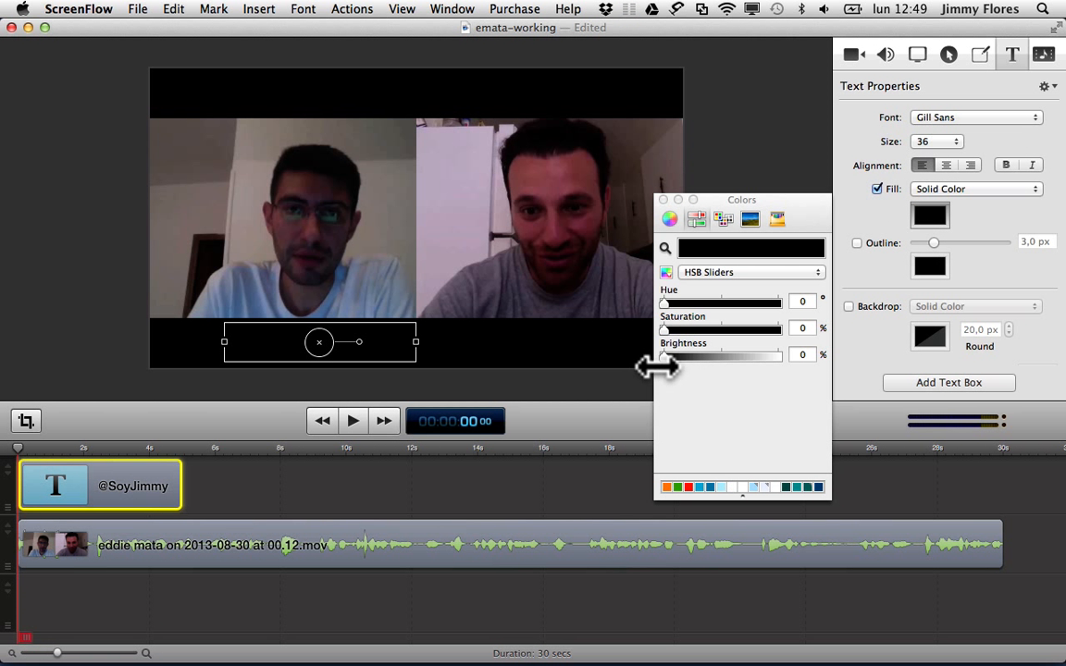
{"action": "left_click_drag", "start_coordinate": [664, 357], "coordinate": [784, 357]}
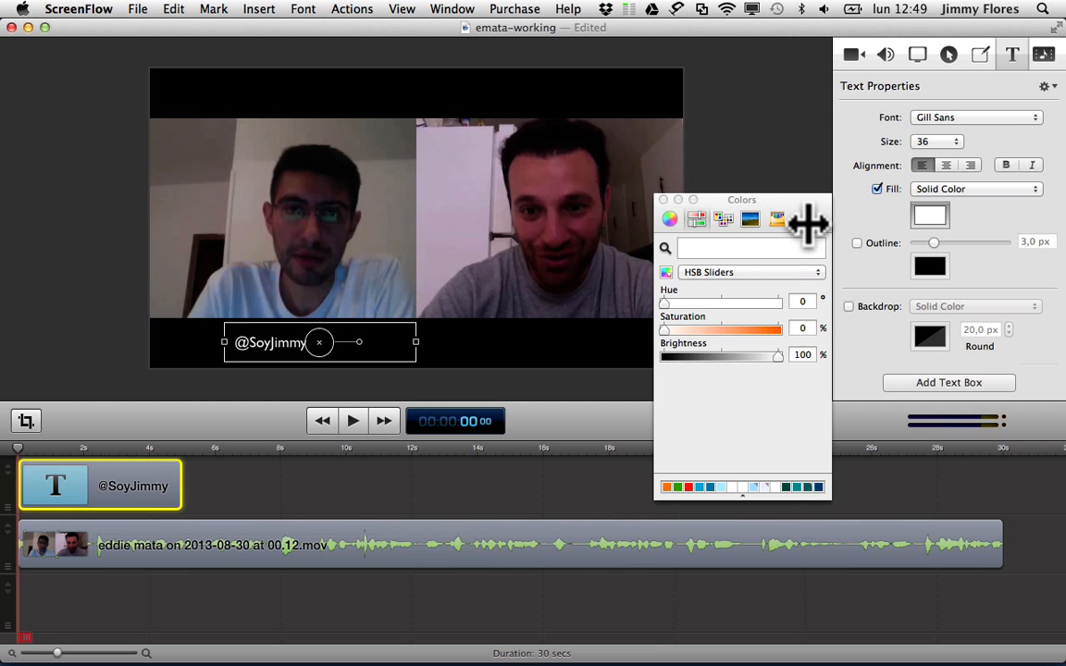
{"action": "left_click", "coordinate": [663, 199]}
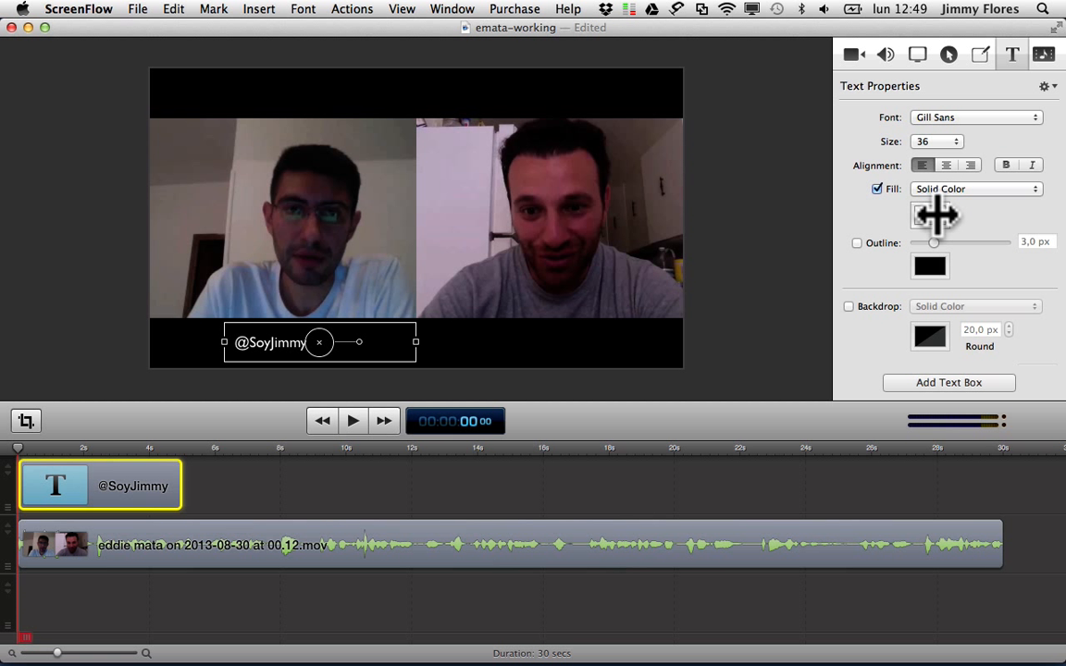
Examine the available colour-picking modes for the caption's fill: colour wheel, Web Safe Colors palette and slider types.
{"action": "left_click", "coordinate": [923, 217]}
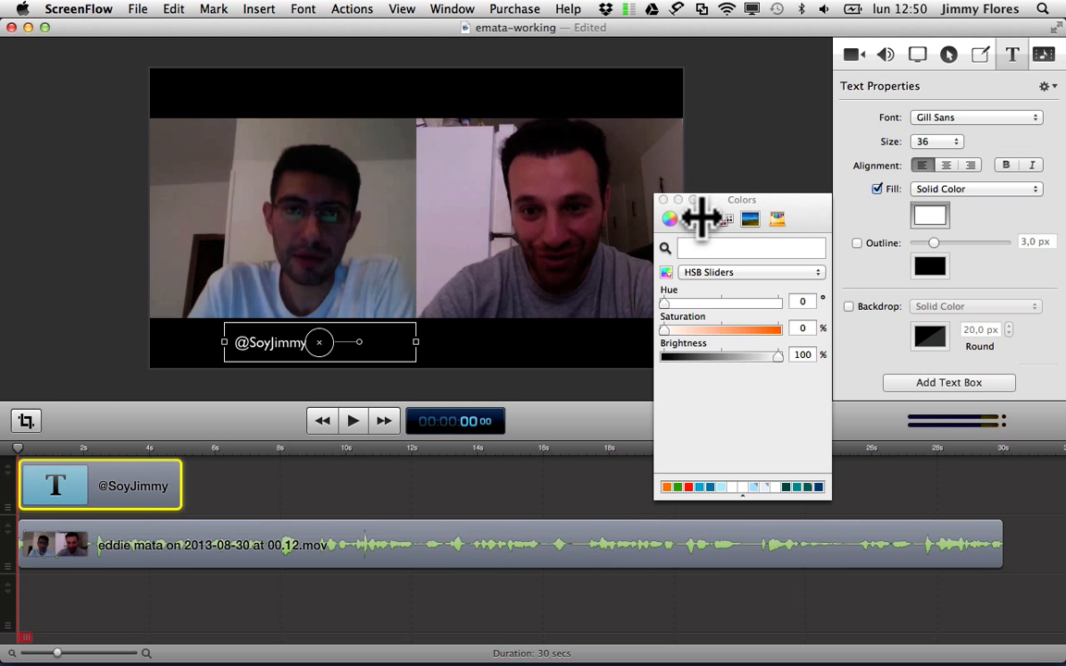
{"action": "left_click", "coordinate": [668, 219]}
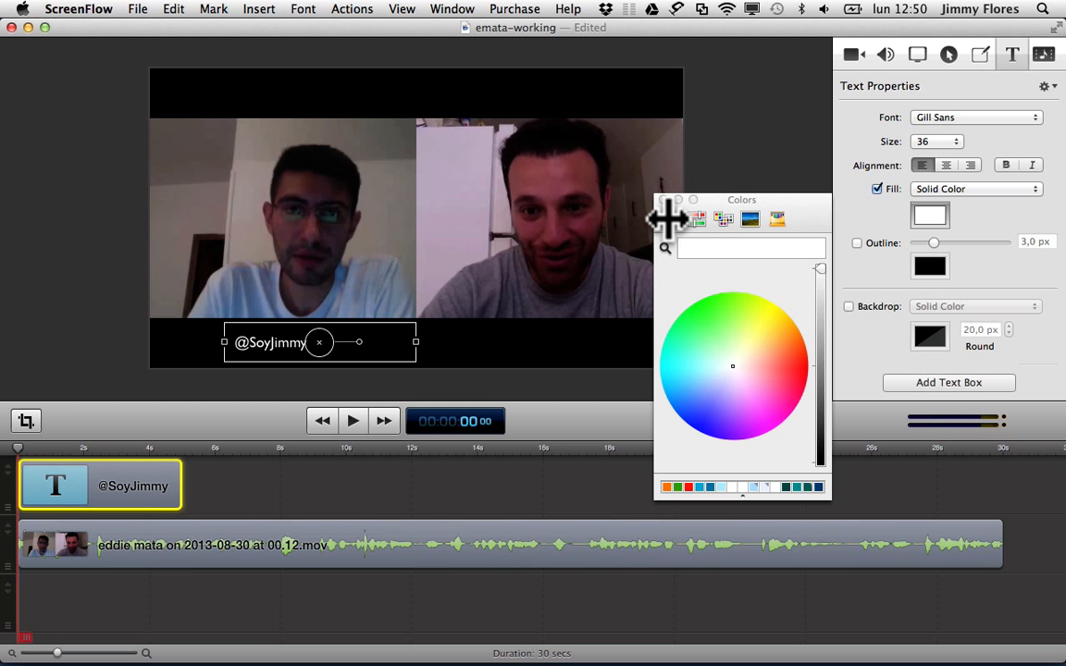
{"action": "left_click", "coordinate": [721, 221]}
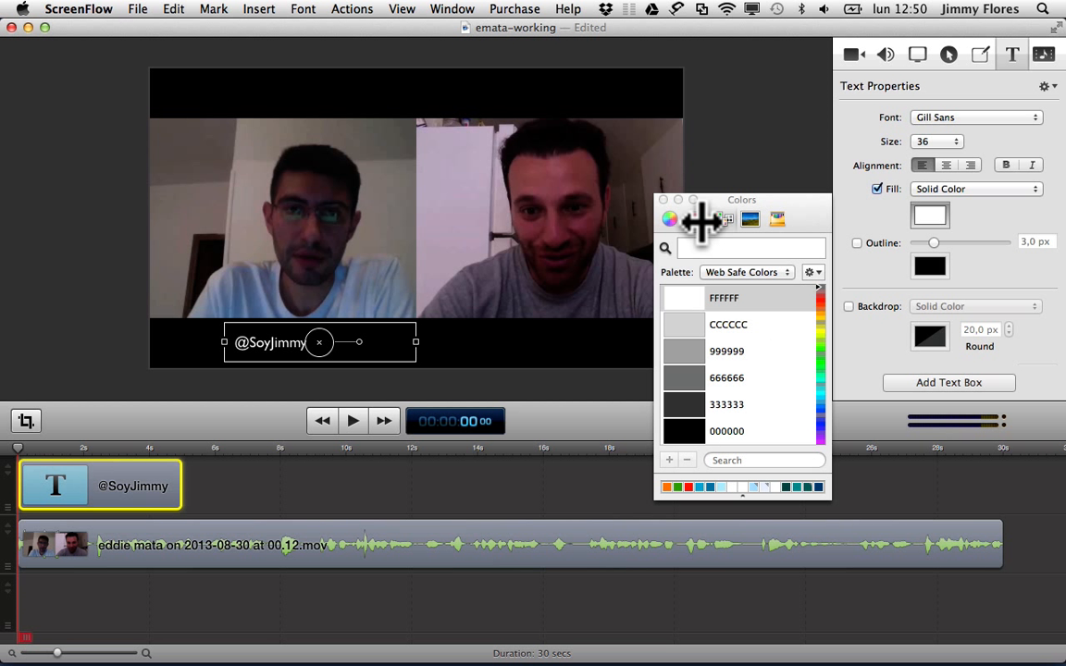
{"action": "left_click", "coordinate": [698, 220]}
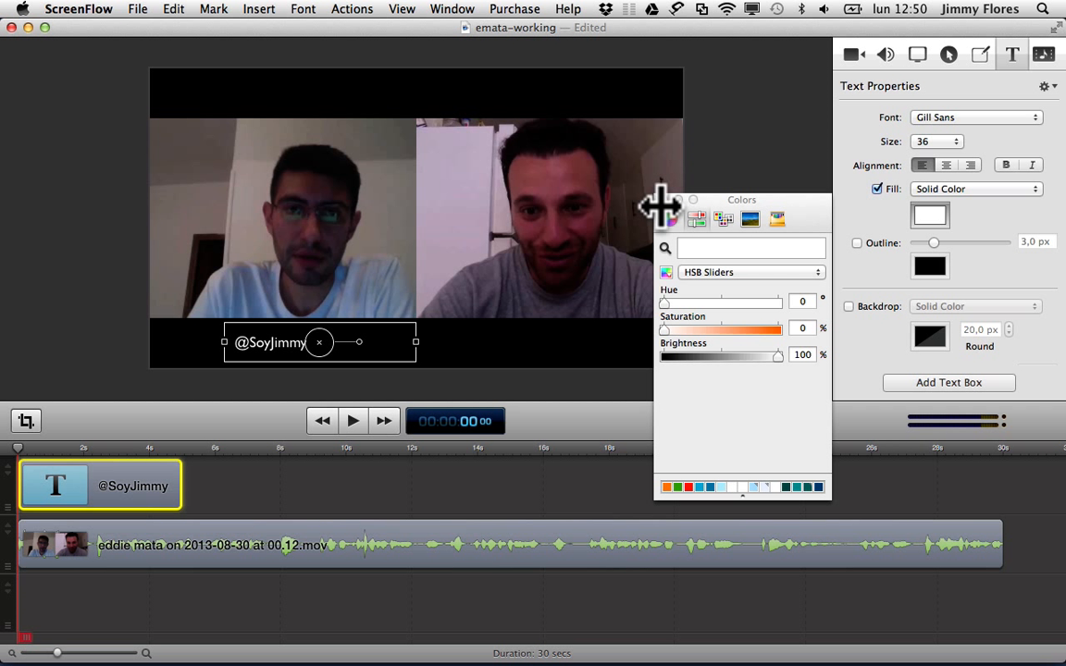
{"action": "left_click", "coordinate": [727, 274]}
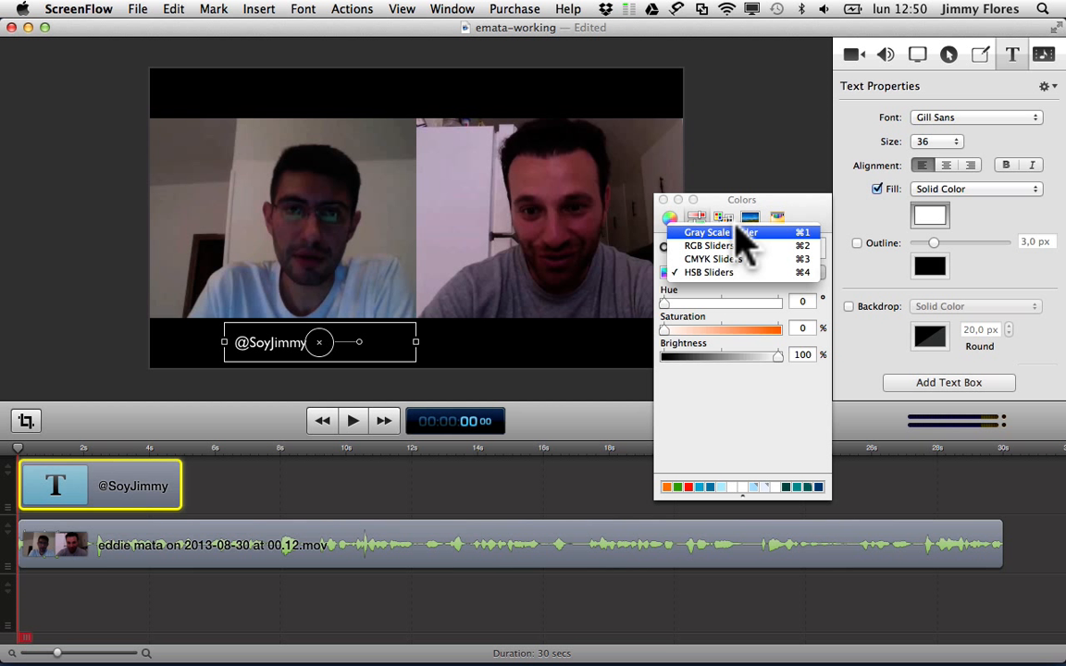
{"action": "left_click", "coordinate": [665, 199]}
{"action": "left_click", "coordinate": [665, 201]}
{"action": "left_click", "coordinate": [735, 258]}
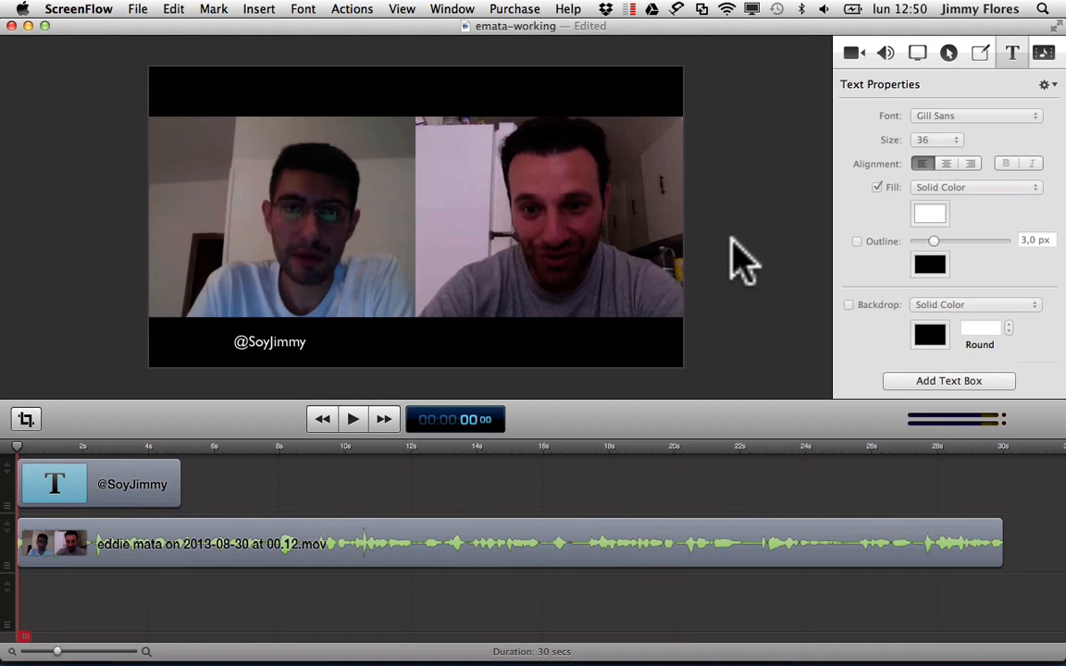
Add twitter.jpg from the desktop to the caption's track, at about 10 seconds on the timeline.
{"action": "key", "text": "F11"}
{"action": "left_click", "coordinate": [656, 355]}
{"action": "left_click", "coordinate": [671, 384]}
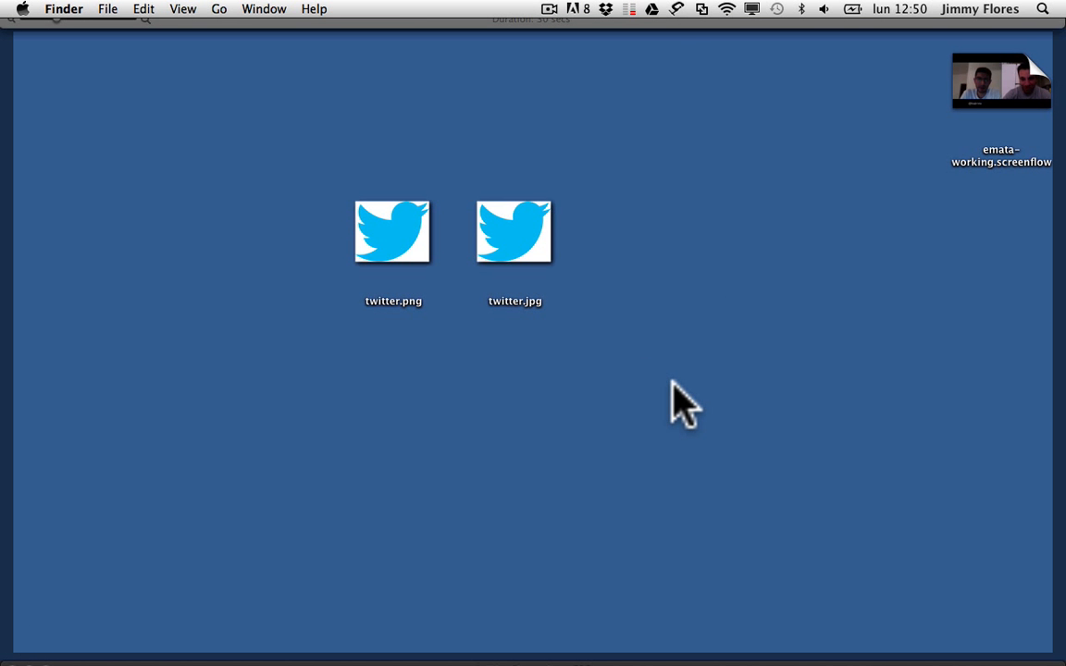
{"action": "left_click", "coordinate": [508, 241]}
{"action": "left_click_drag", "start_coordinate": [507, 238], "coordinate": [198, 337]}
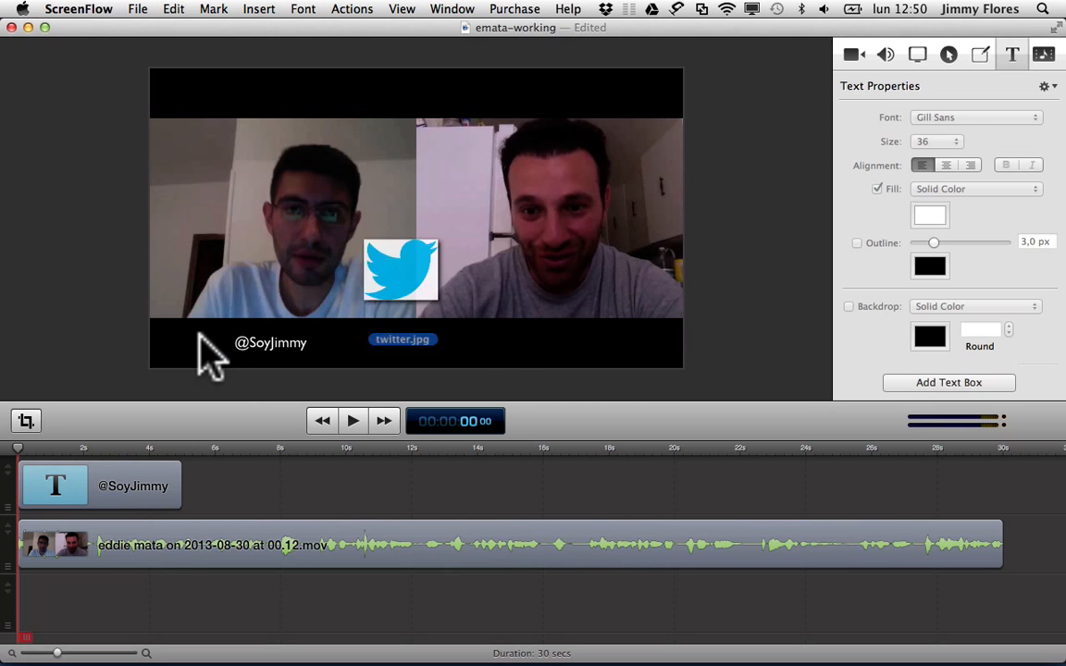
{"action": "key", "text": "F11"}
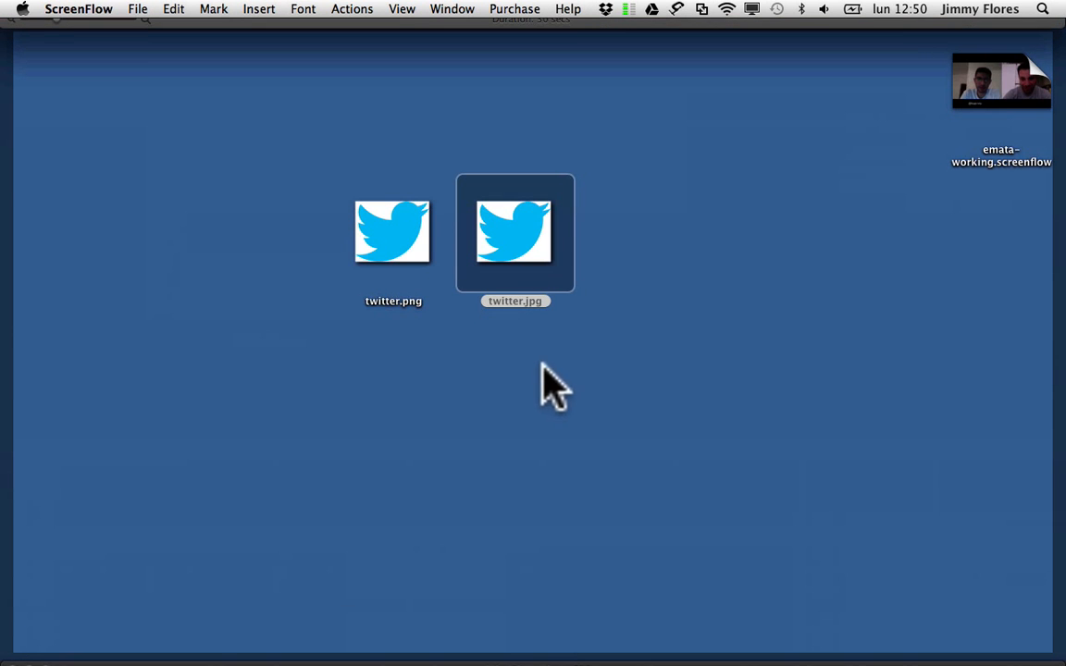
{"action": "left_click_drag", "start_coordinate": [535, 209], "coordinate": [419, 479]}
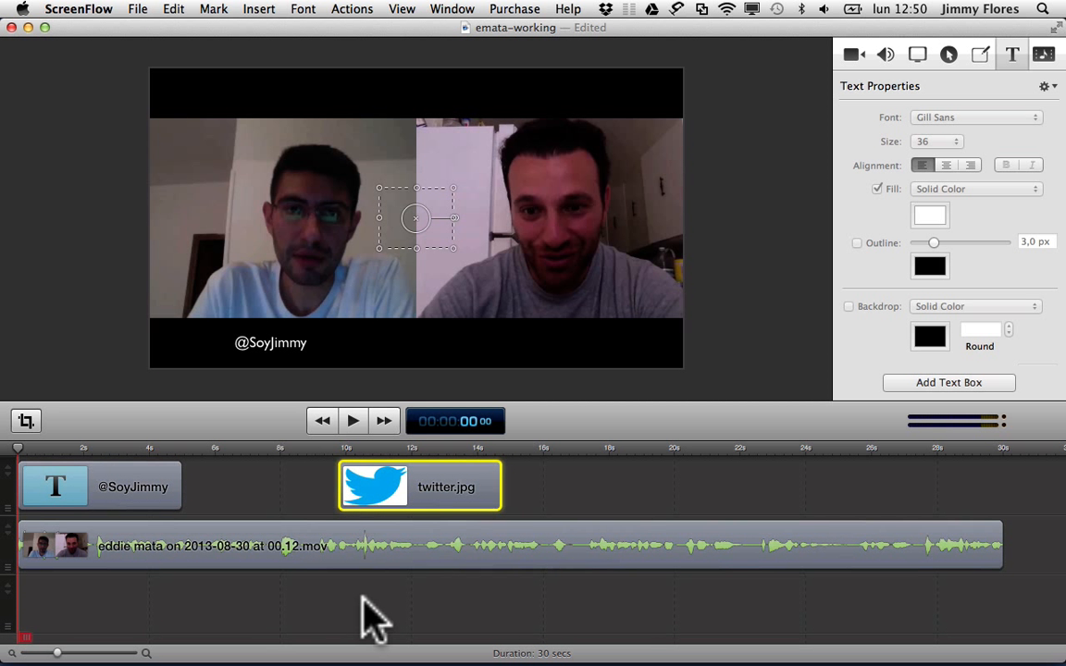
Shift the interview video and handle caption clips down one track together, keeping their start times.
{"action": "left_click", "coordinate": [115, 553]}
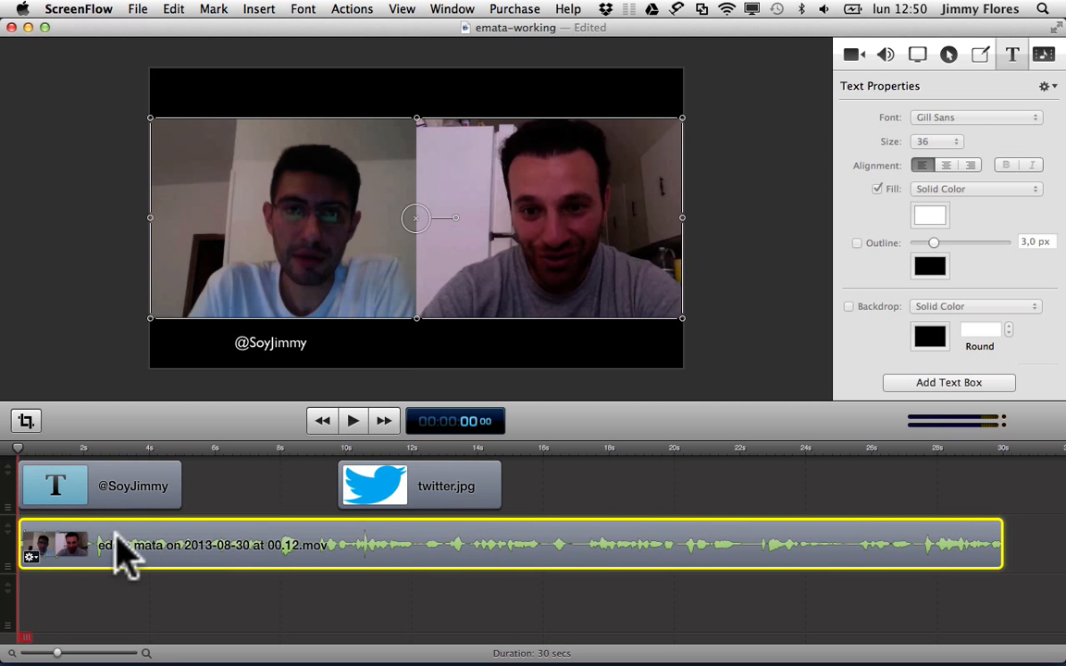
{"action": "left_click", "coordinate": [112, 494], "text": "shift"}
{"action": "left_click_drag", "start_coordinate": [105, 571], "coordinate": [102, 606]}
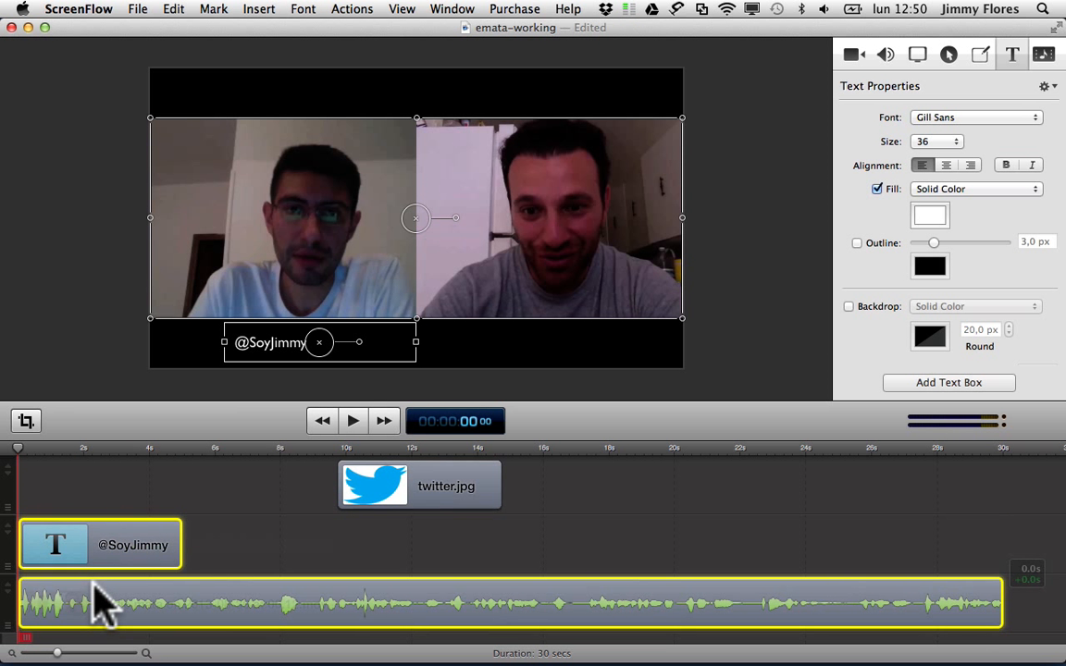
{"action": "left_click", "coordinate": [231, 563]}
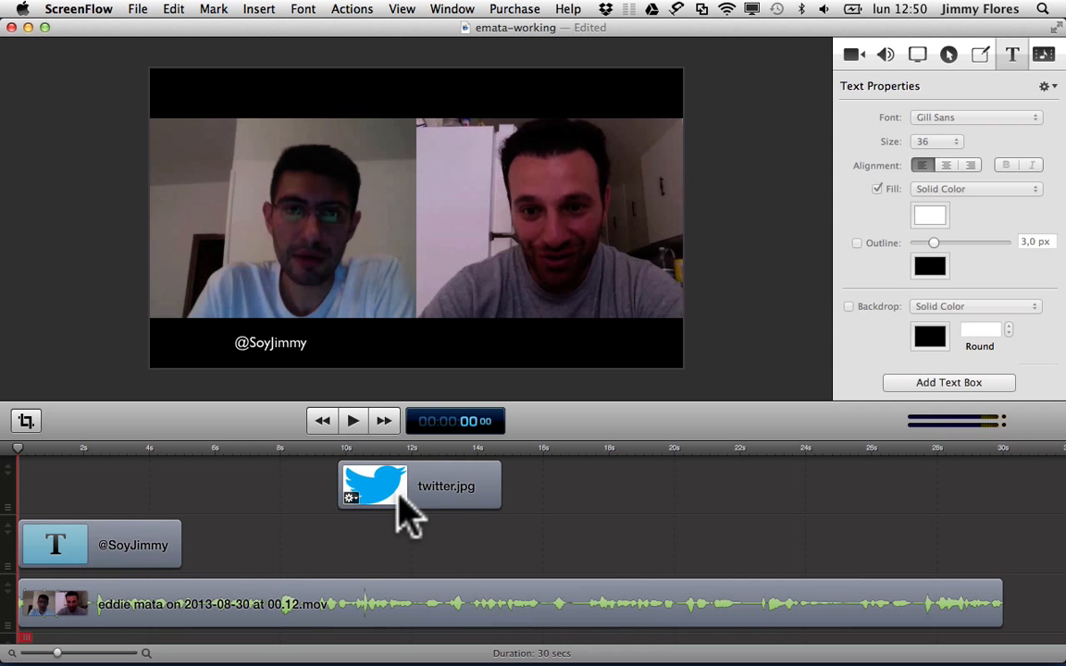
Move the twitter.jpg clip to the start of the timeline, on the track directly above the caption clip.
{"action": "left_click_drag", "start_coordinate": [409, 504], "coordinate": [37, 509]}
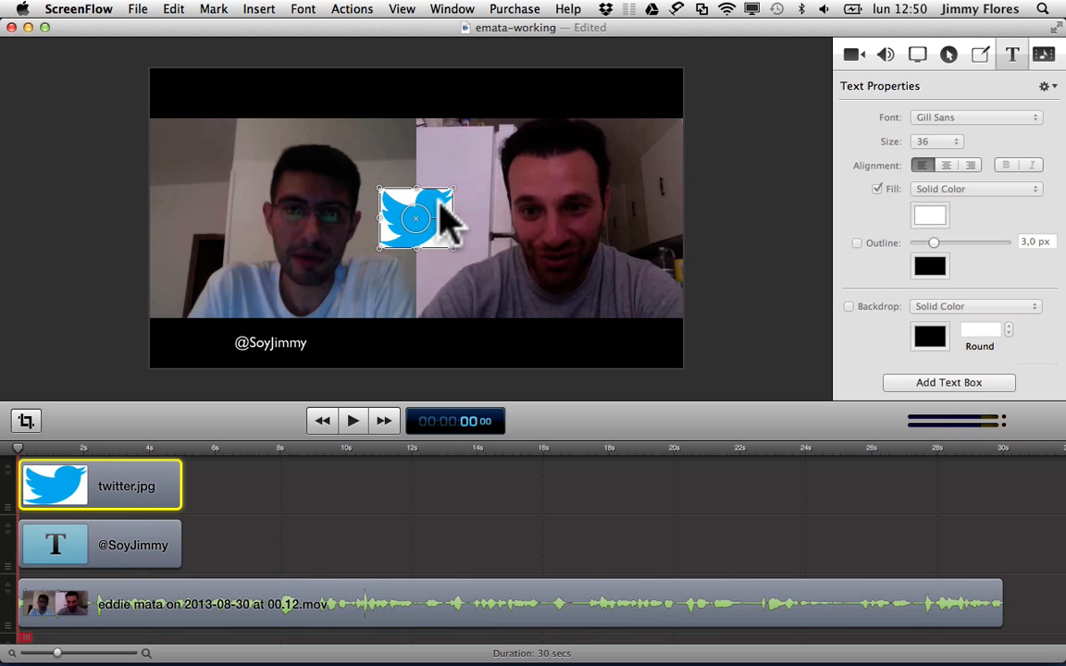
{"action": "left_click", "coordinate": [51, 541]}
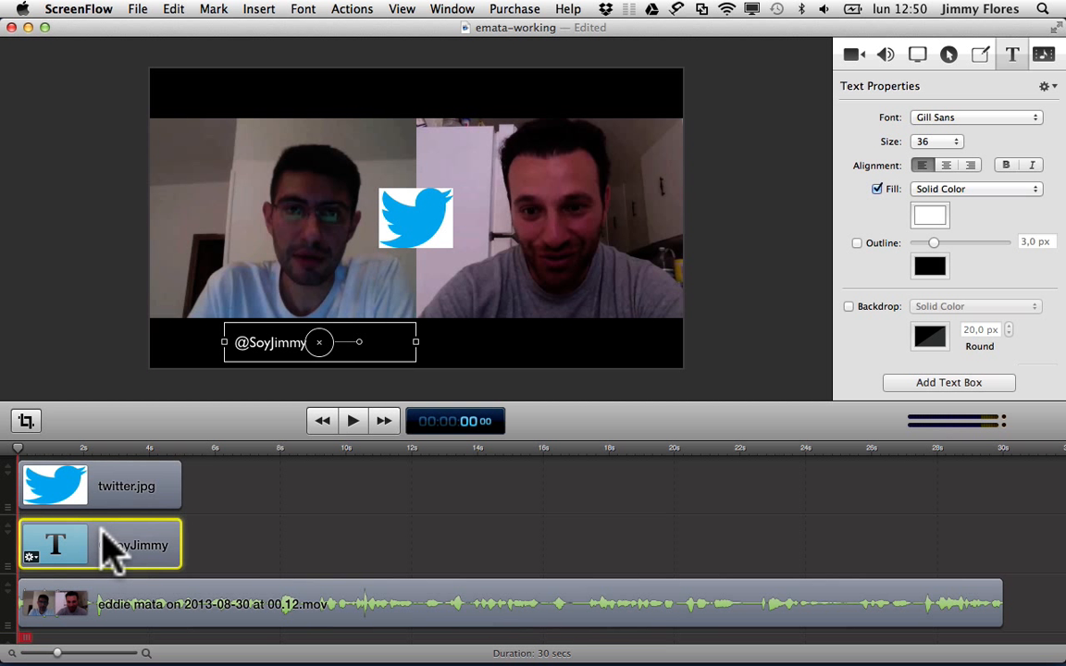
{"action": "left_click", "coordinate": [157, 603], "text": "shift"}
{"action": "mouse_move", "coordinate": [156, 602]}
{"action": "left_mouse_down"}
{"action": "mouse_move", "coordinate": [155, 630]}
{"action": "mouse_move", "coordinate": [154, 561]}
{"action": "mouse_move", "coordinate": [159, 583]}
{"action": "left_mouse_up"}
{"action": "left_click", "coordinate": [267, 555]}
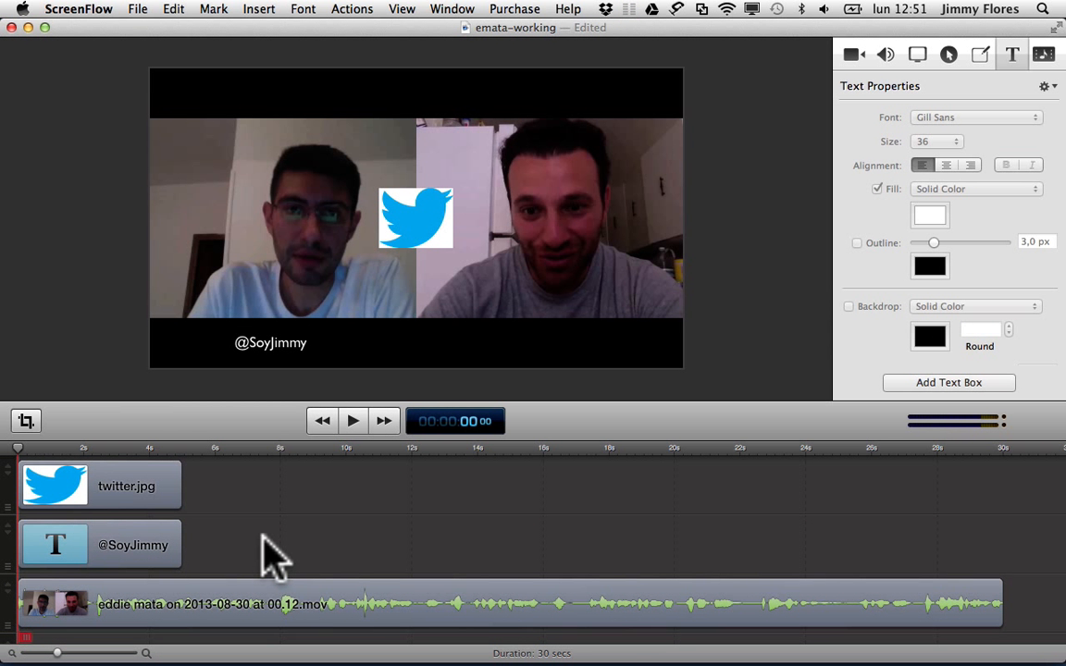
Shrink the twitter.jpg logo and place it just left of the handle caption on the canvas.
{"action": "left_click", "coordinate": [148, 486]}
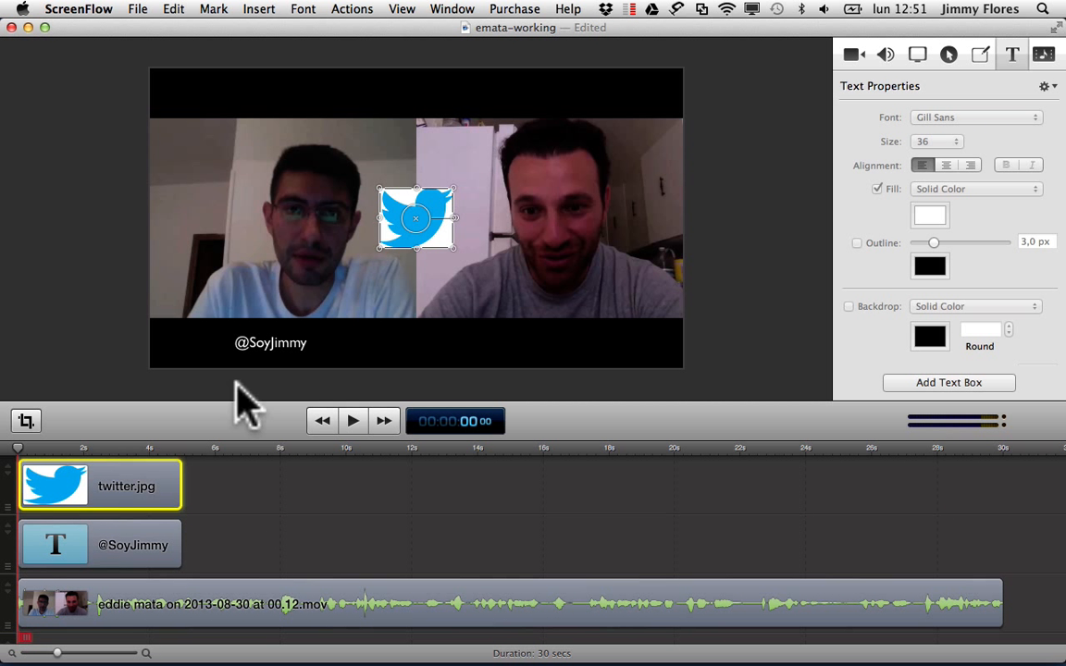
{"action": "left_click_drag", "start_coordinate": [442, 204], "coordinate": [219, 324]}
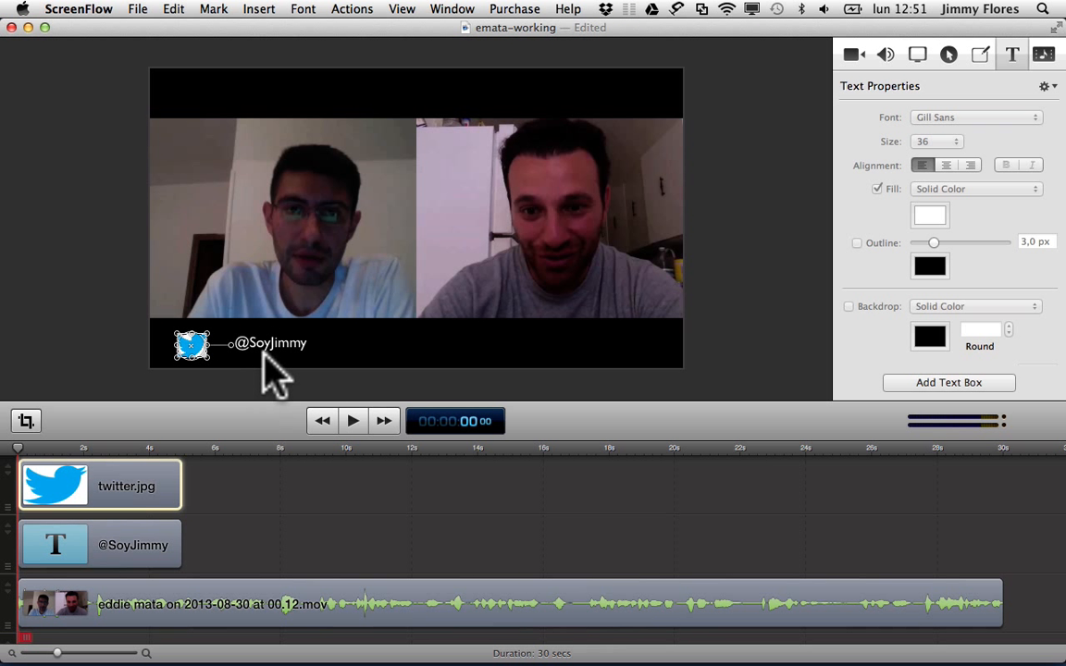
{"action": "left_click", "coordinate": [280, 400]}
{"action": "left_click_drag", "start_coordinate": [185, 349], "coordinate": [204, 348]}
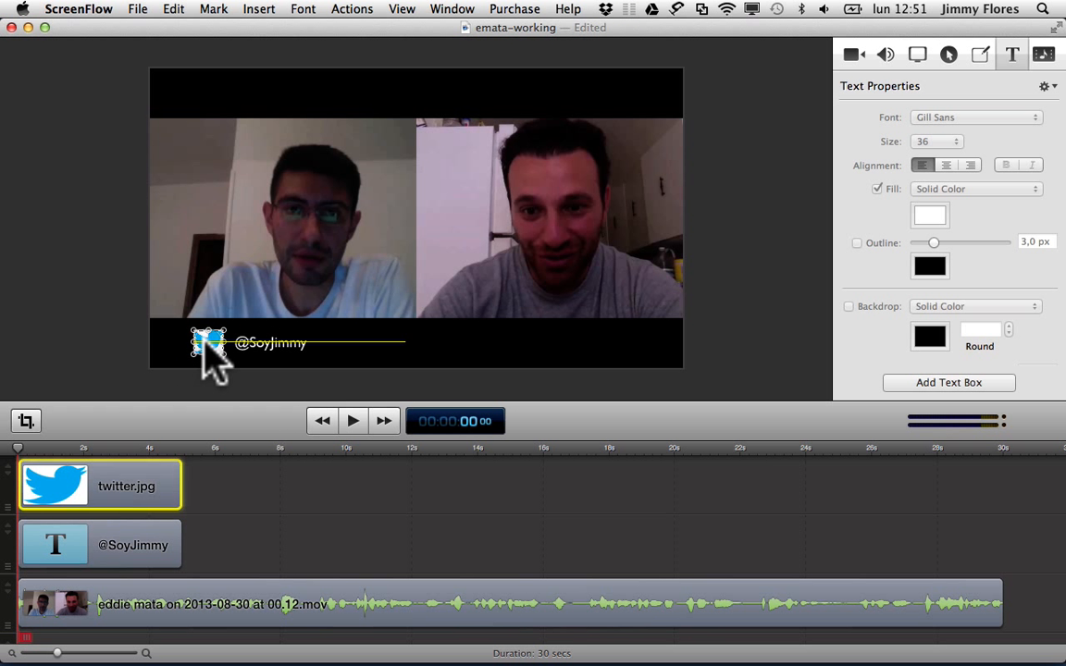
{"action": "left_click", "coordinate": [242, 399]}
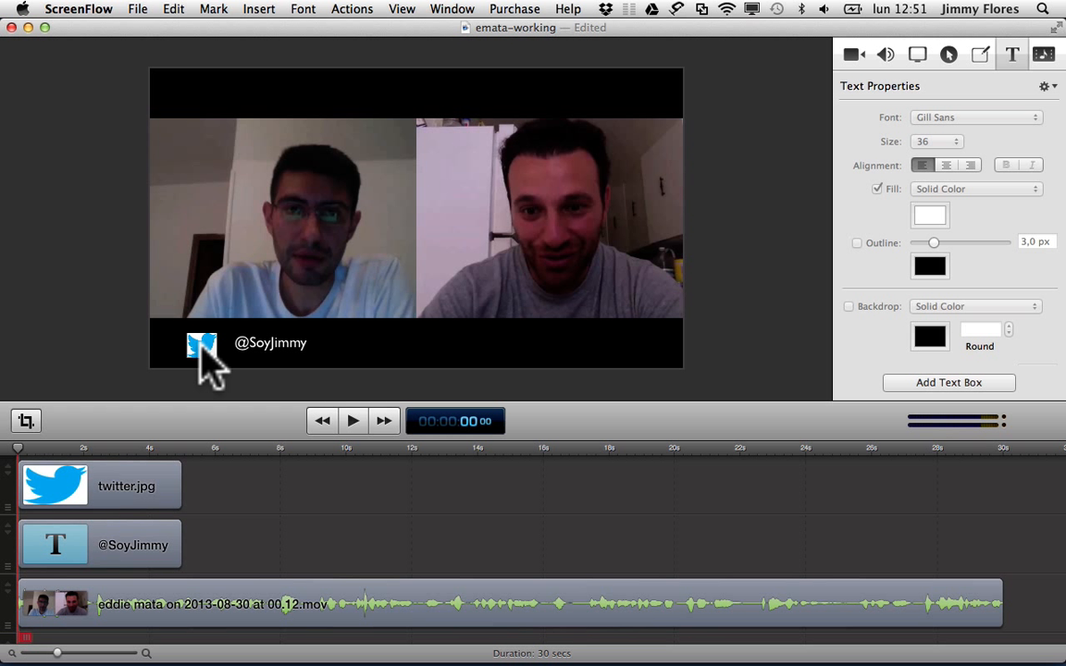
Delete the twitter.jpg logo beside the handle caption from the project.
{"action": "left_click", "coordinate": [203, 352]}
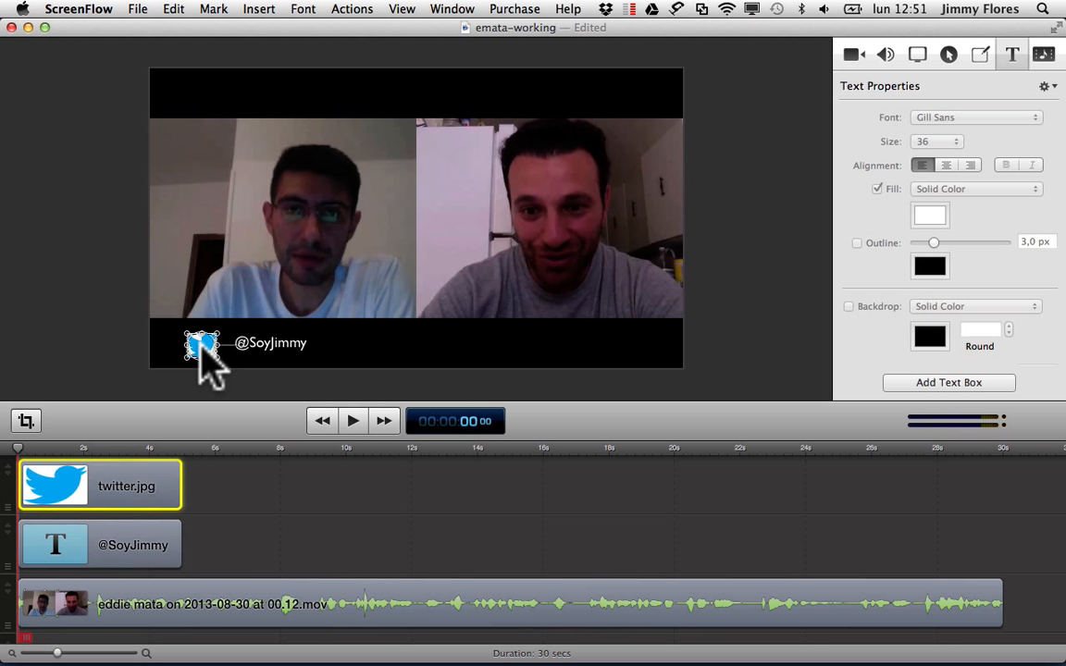
{"action": "key", "text": "Delete"}
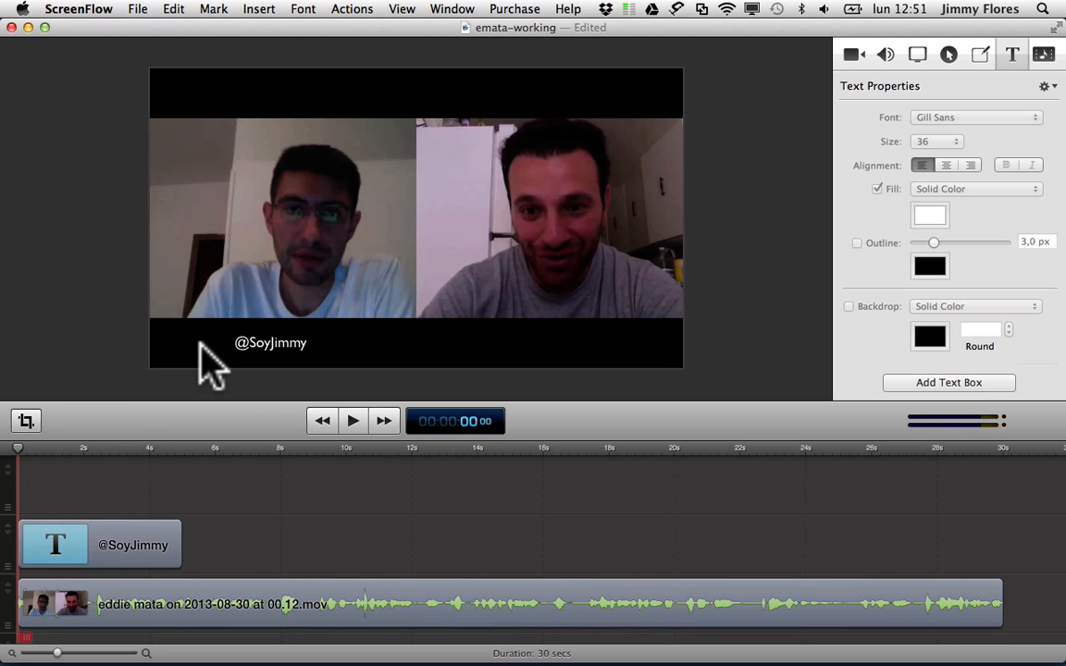
Switch to Photoshop and float twitter.png in its own window beside twitter.jpg to compare their backgrounds.
{"action": "key", "text": "super+Tab"}
{"action": "key", "text": "super+Tab"}
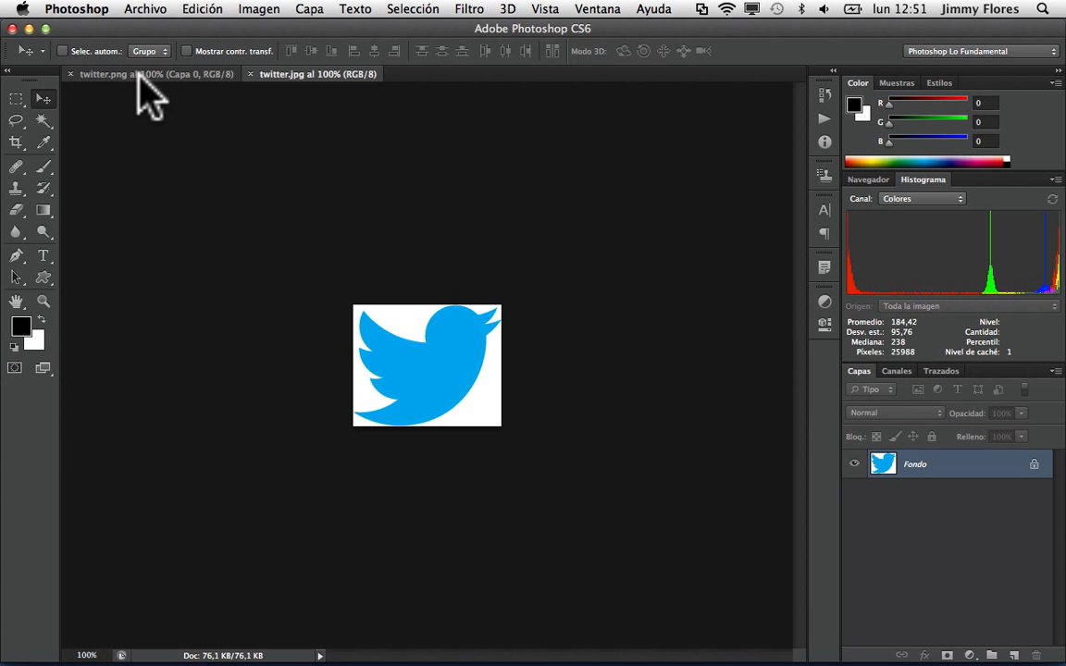
{"action": "left_click_drag", "start_coordinate": [141, 75], "coordinate": [281, 302]}
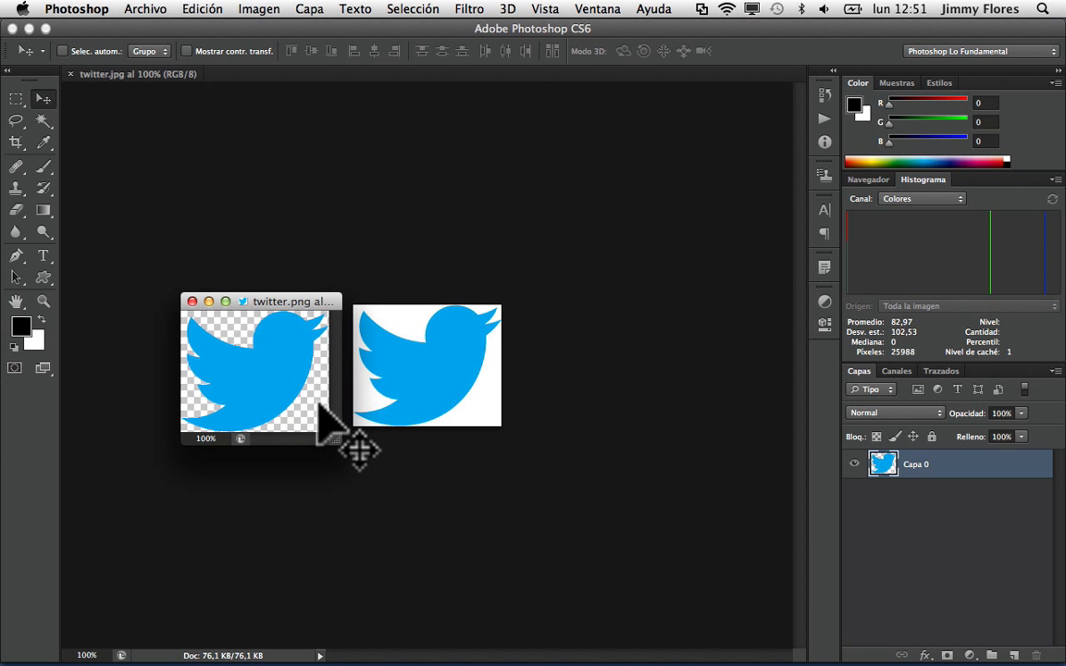
Close the twitter.png and twitter.jpg images in Photoshop and switch back to ScreenFlow.
{"action": "key", "text": "super+w"}
{"action": "key", "text": "super+w"}
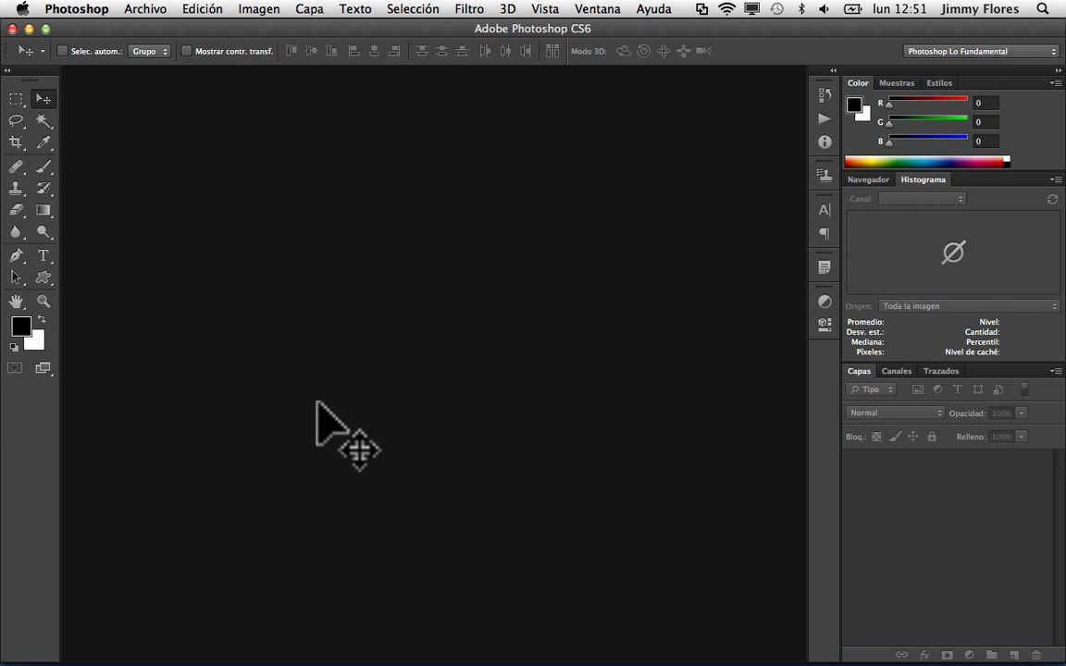
{"action": "key", "text": "super+Tab"}
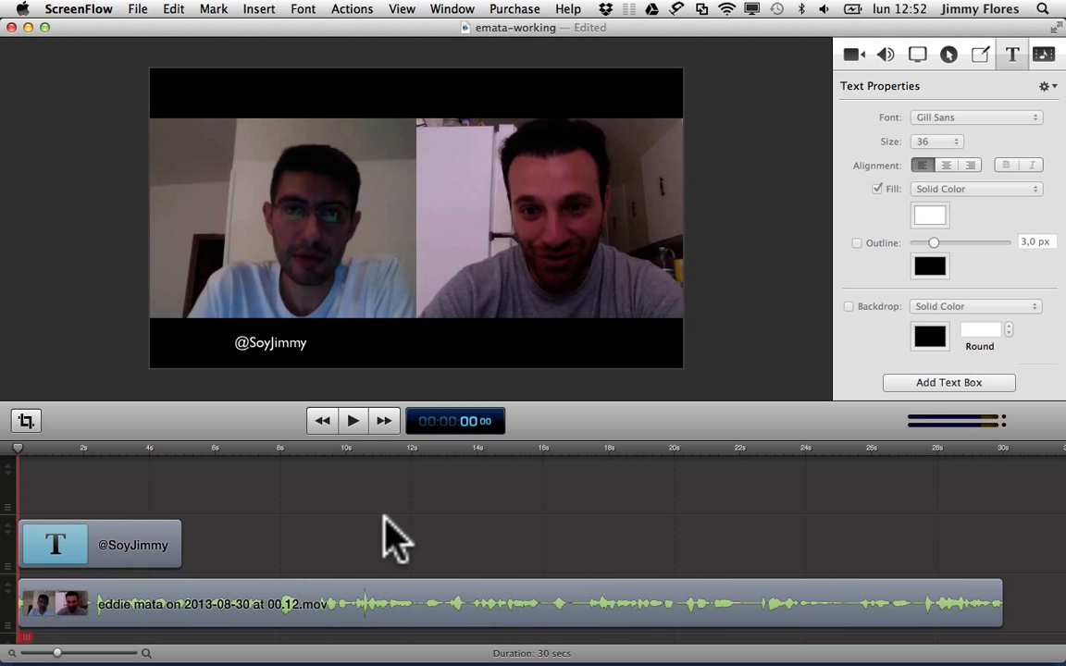
Add twitter.png from the desktop to the start of the timeline, on the track directly above the caption clip.
{"action": "key", "text": "F11"}
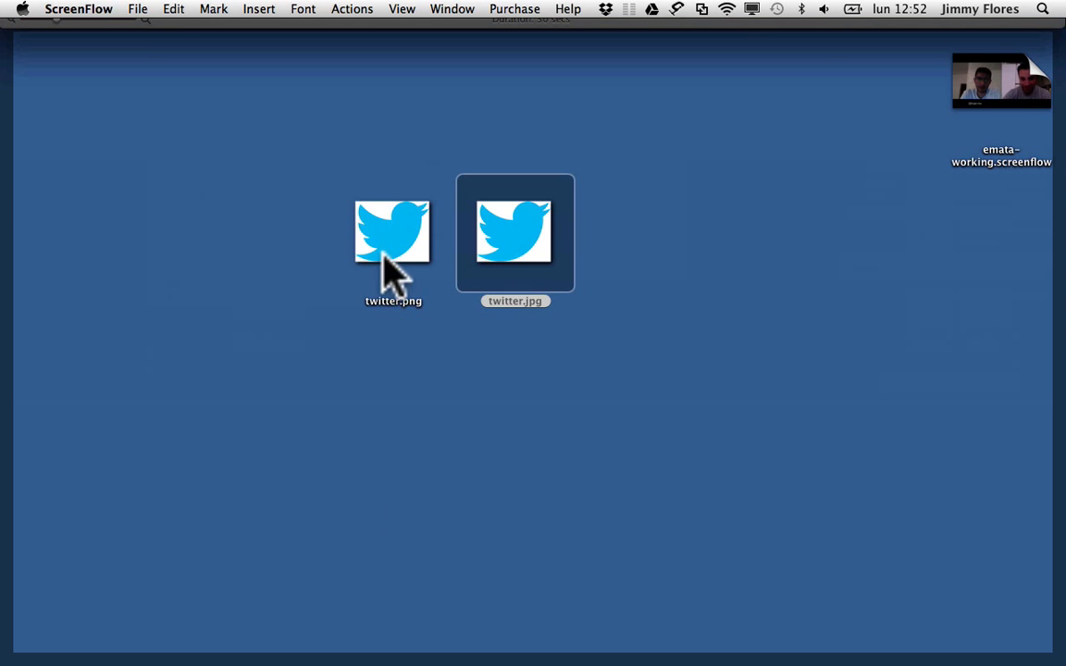
{"action": "left_click", "coordinate": [398, 246]}
{"action": "left_click_drag", "start_coordinate": [393, 235], "coordinate": [104, 500]}
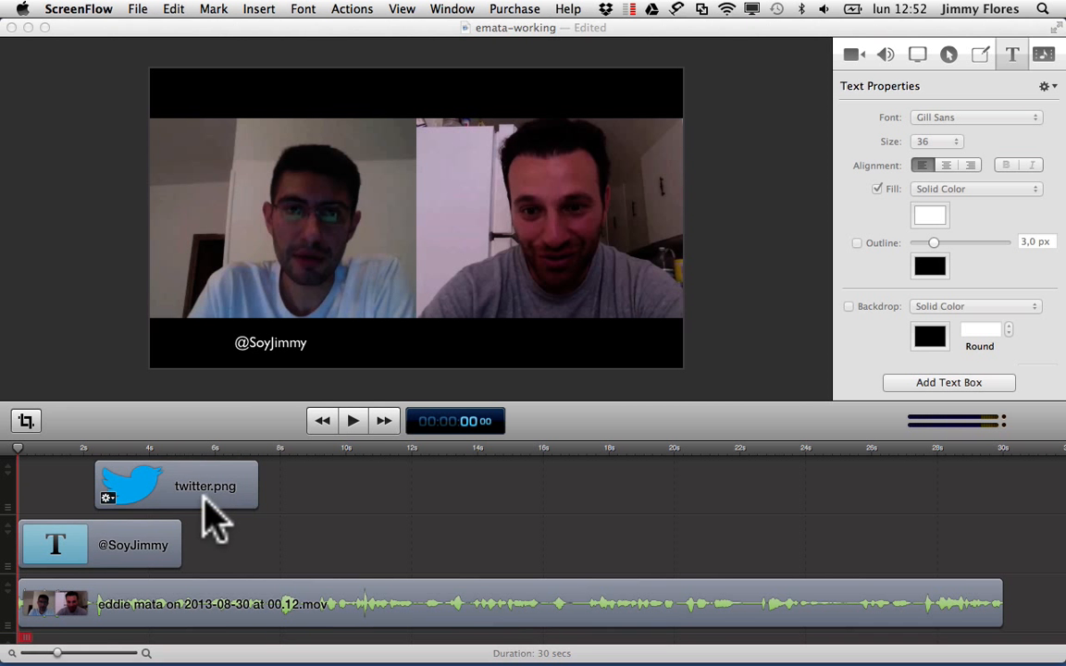
{"action": "left_click_drag", "start_coordinate": [202, 493], "coordinate": [140, 495]}
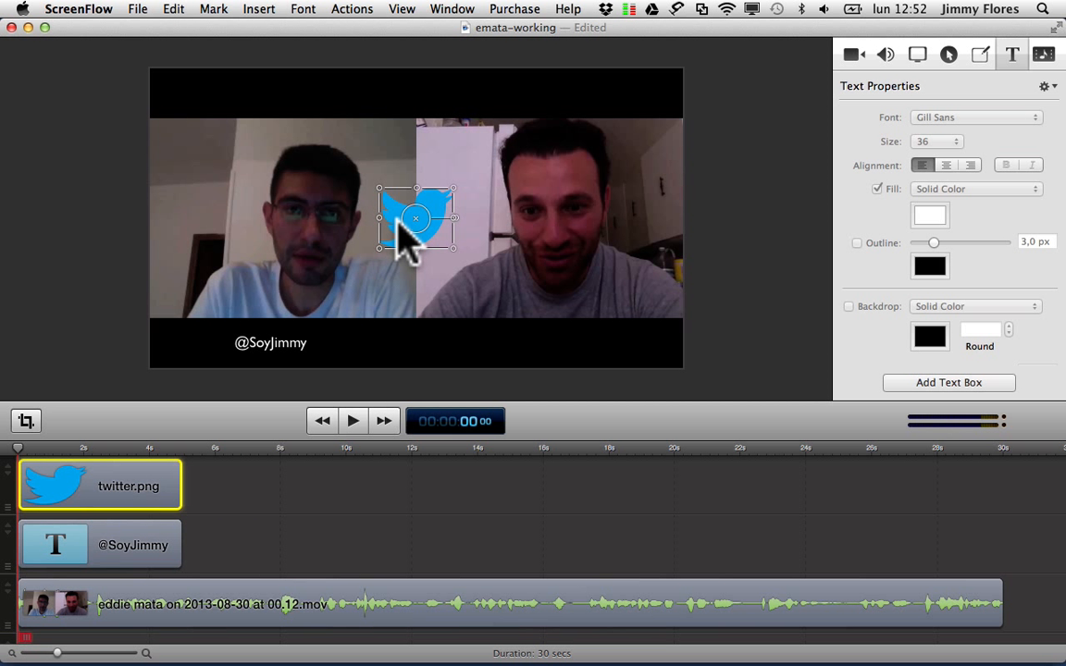
Move the twitter.png logo beside the handle caption and shrink it to fit inside the black strip.
{"action": "left_click_drag", "start_coordinate": [400, 231], "coordinate": [183, 341]}
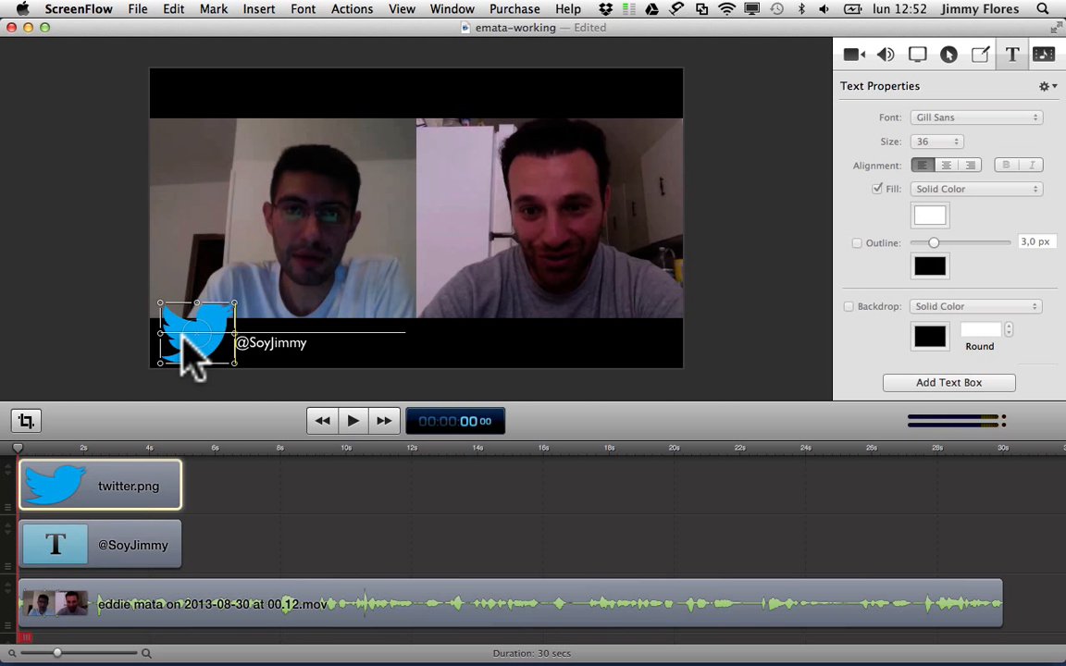
{"action": "left_click_drag", "start_coordinate": [233, 302], "coordinate": [212, 335]}
{"action": "left_click", "coordinate": [260, 367]}
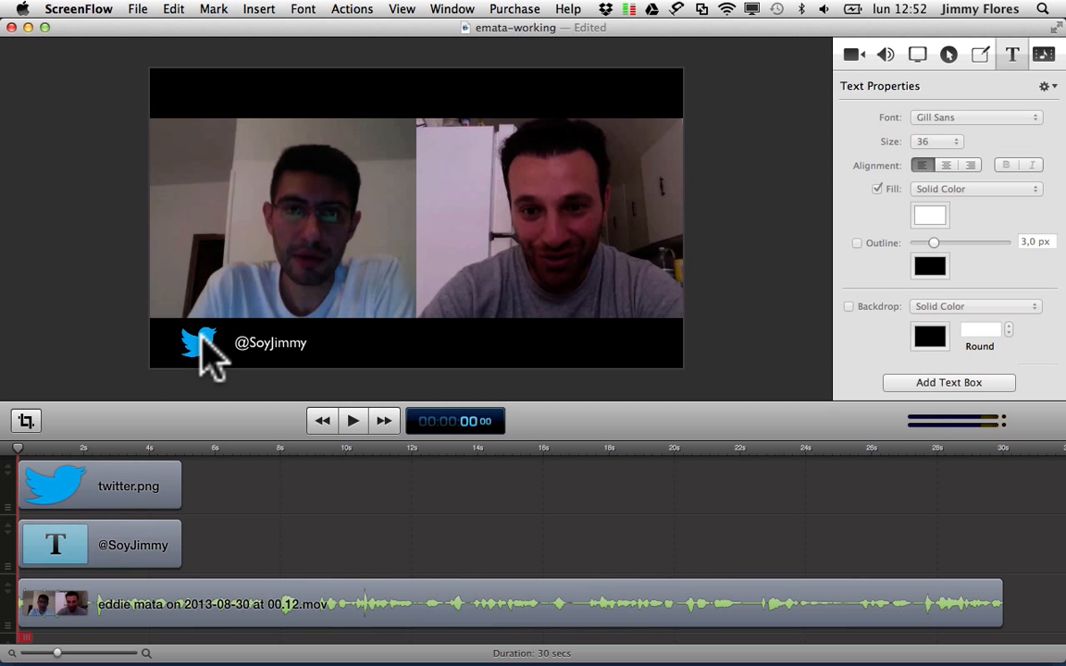
Delete the twitter.png clip from the timeline.
{"action": "left_click", "coordinate": [116, 496]}
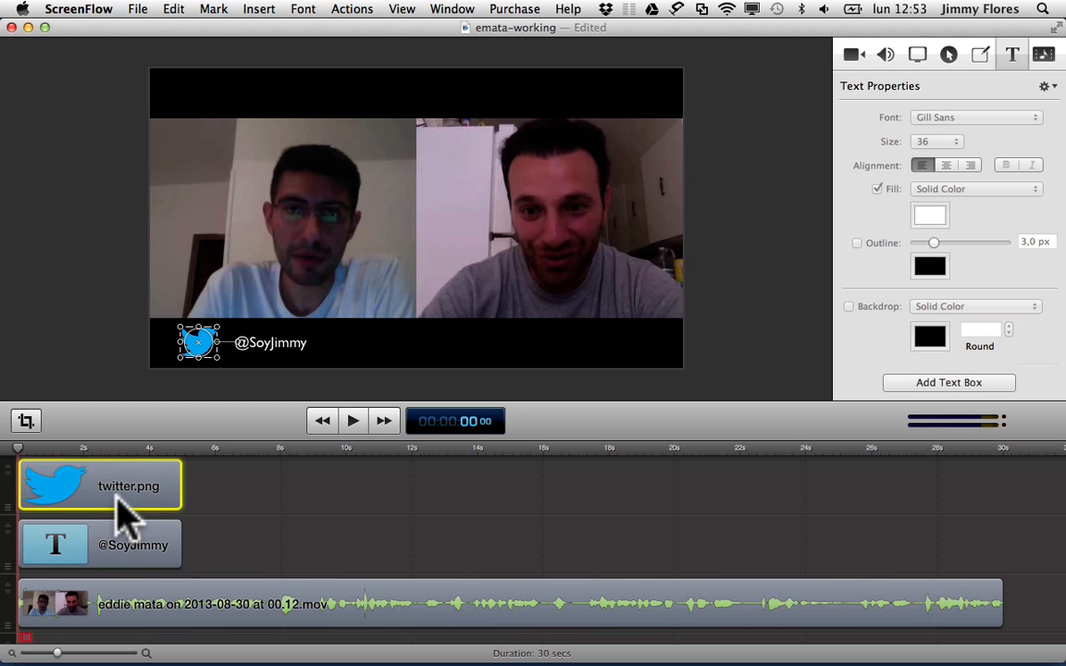
{"action": "key", "text": "Delete"}
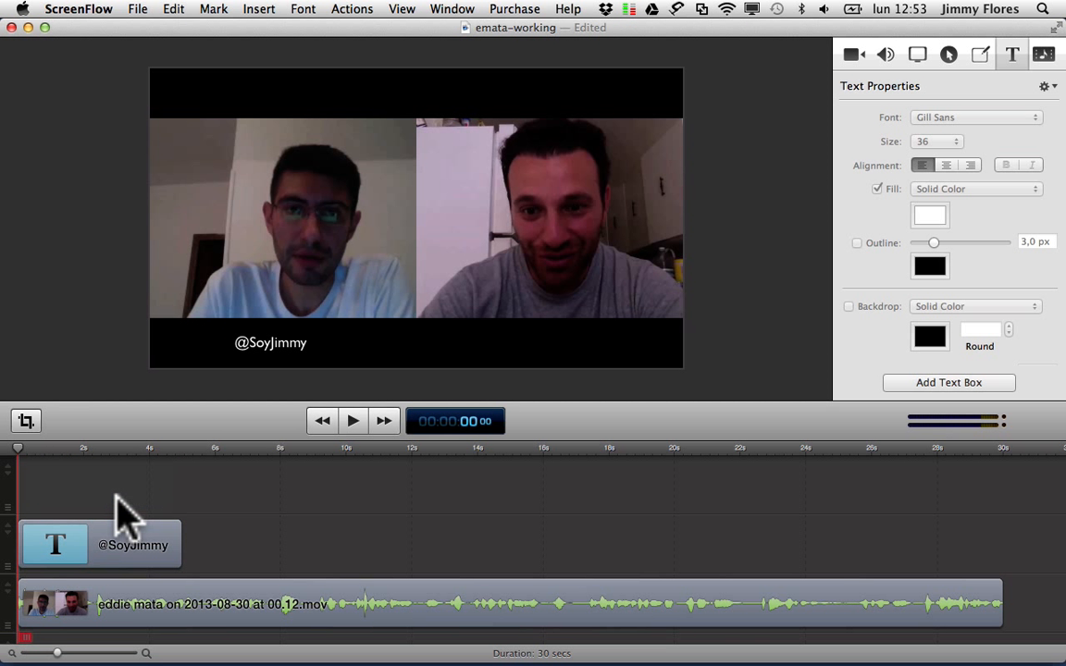
Change the canvas background colour to white by setting its brightness to 100% and apply the canvas change.
{"action": "left_click", "coordinate": [26, 421]}
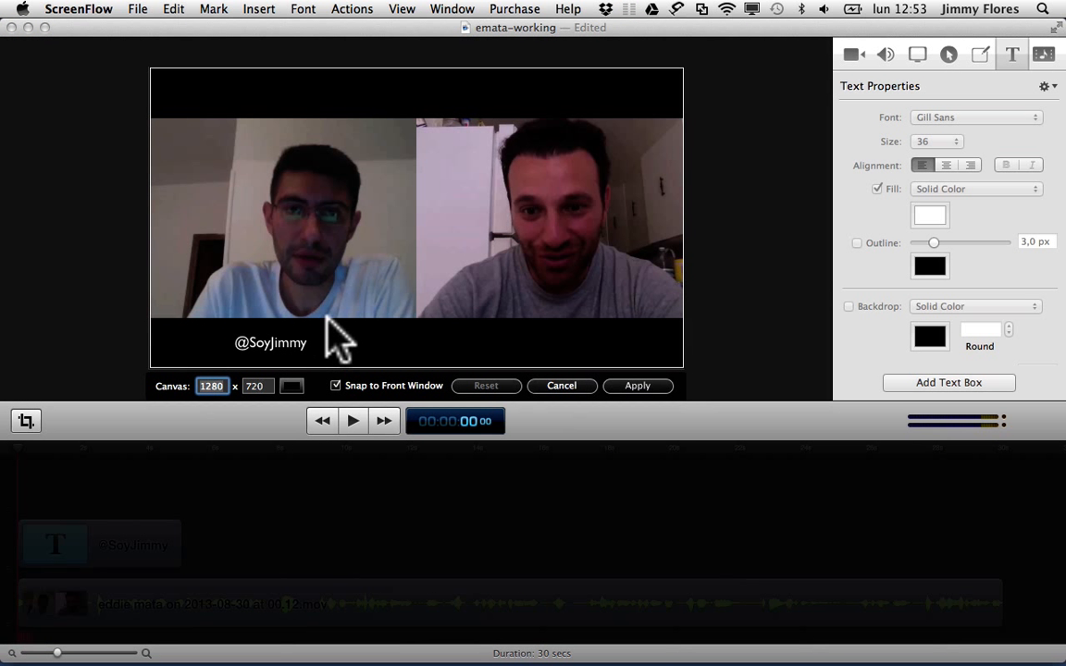
{"action": "left_click", "coordinate": [292, 386]}
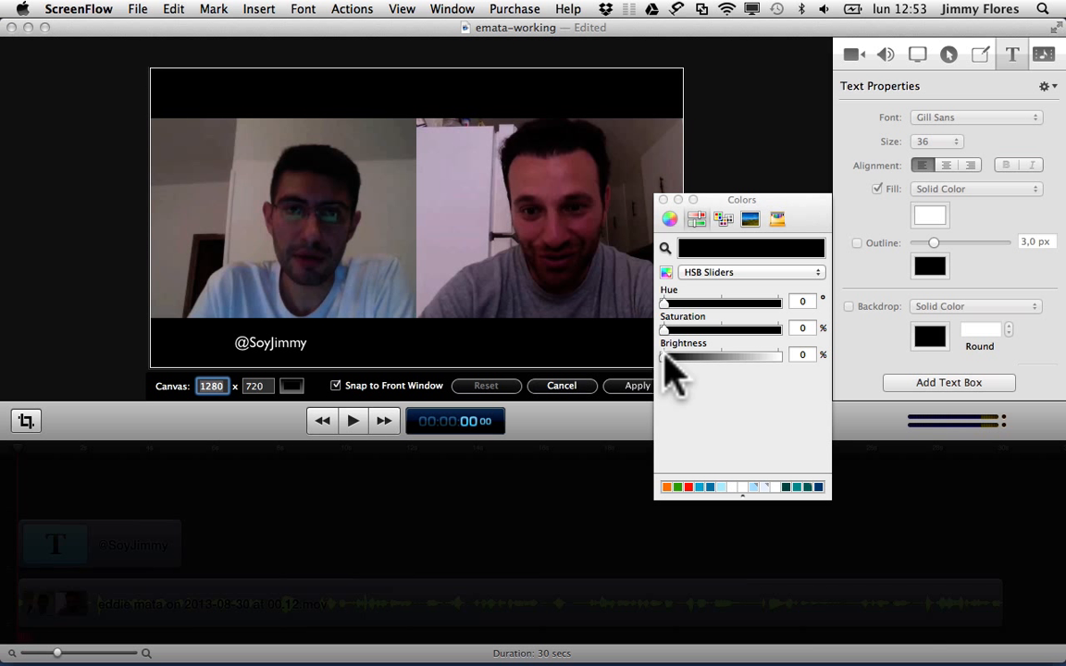
{"action": "left_click_drag", "start_coordinate": [666, 357], "coordinate": [830, 358]}
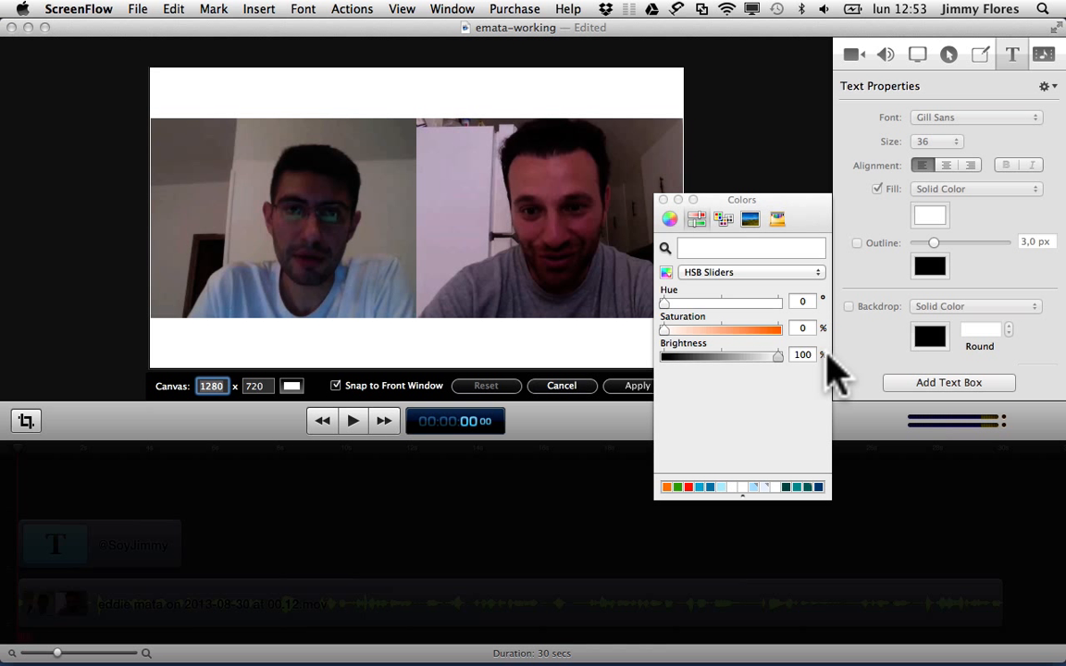
{"action": "left_click", "coordinate": [663, 199]}
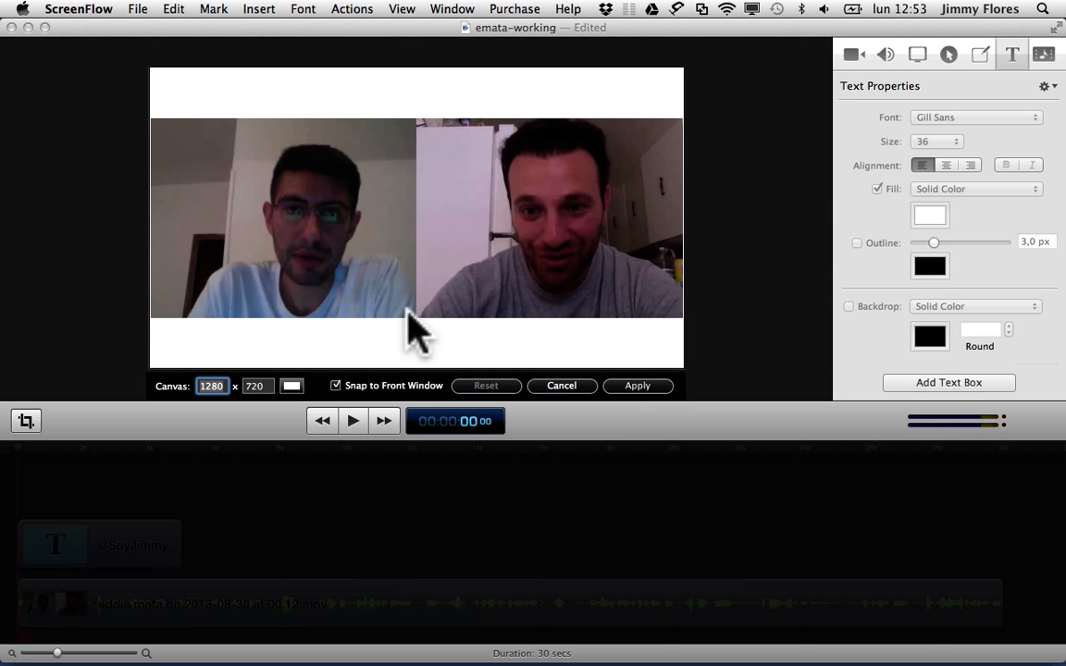
{"action": "left_click", "coordinate": [637, 386]}
Set the handle caption's text fill to black.
{"action": "left_click", "coordinate": [284, 341]}
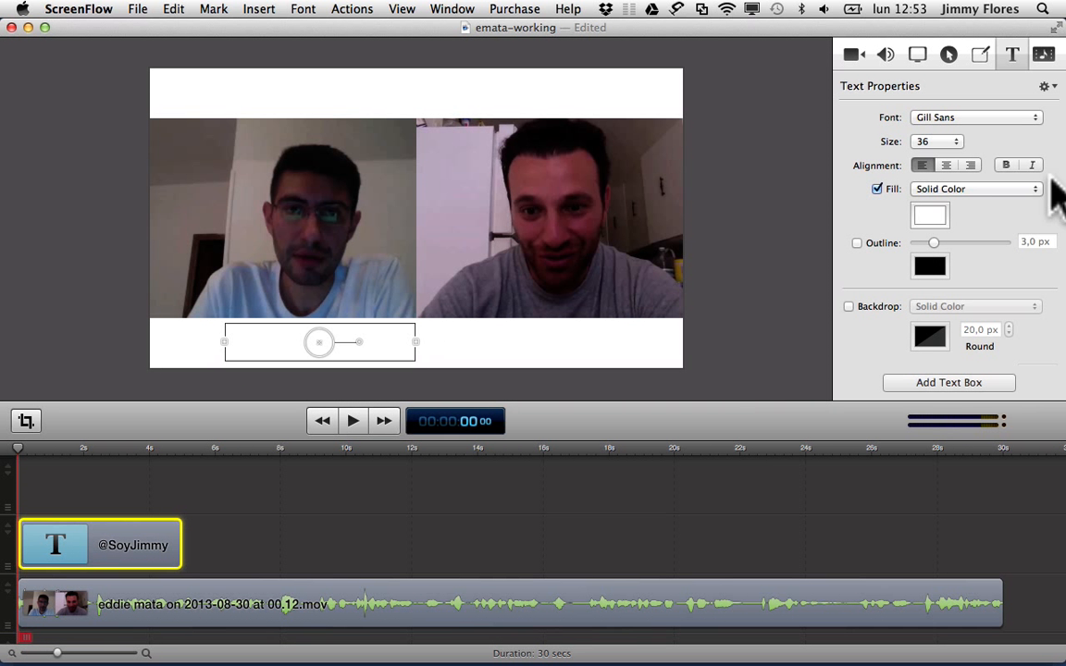
{"action": "left_click", "coordinate": [930, 215]}
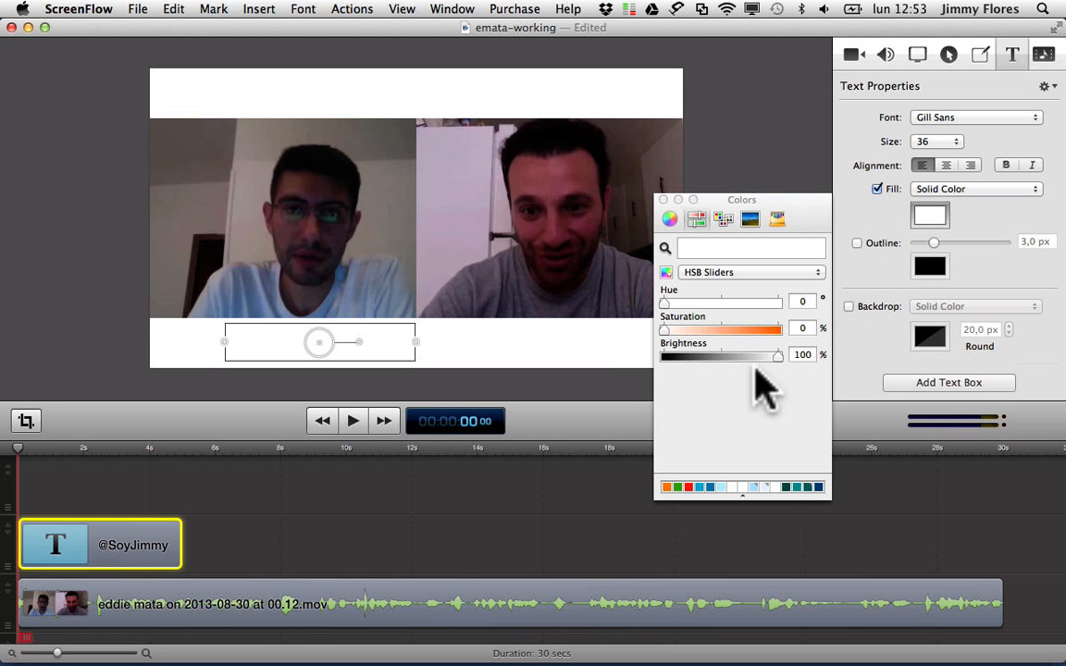
{"action": "left_click_drag", "start_coordinate": [784, 357], "coordinate": [613, 380]}
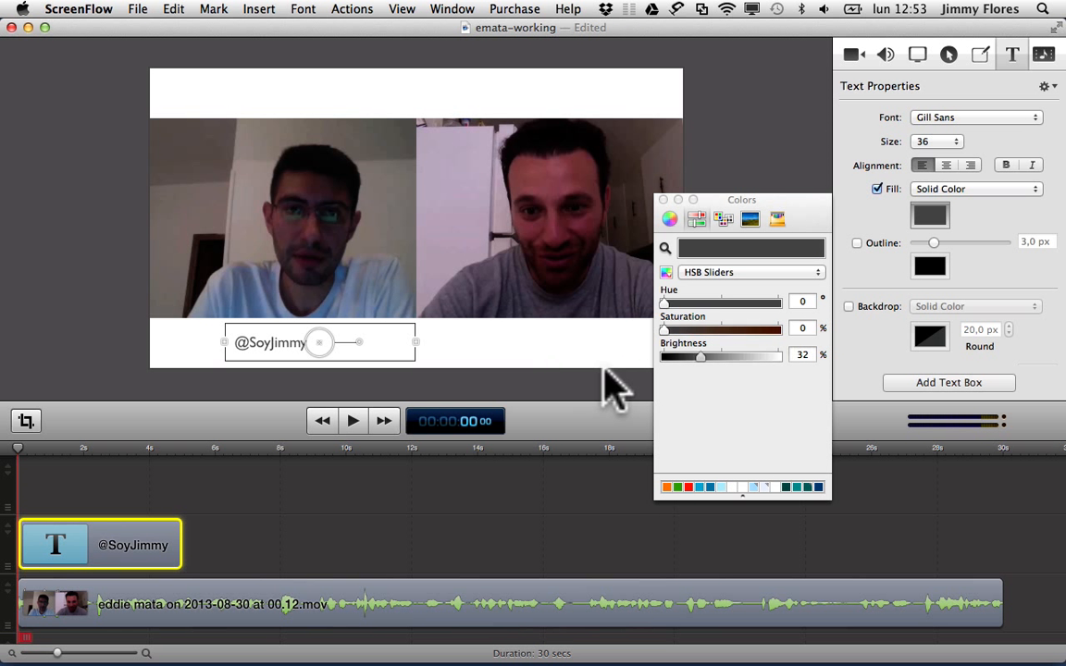
{"action": "left_click", "coordinate": [662, 200]}
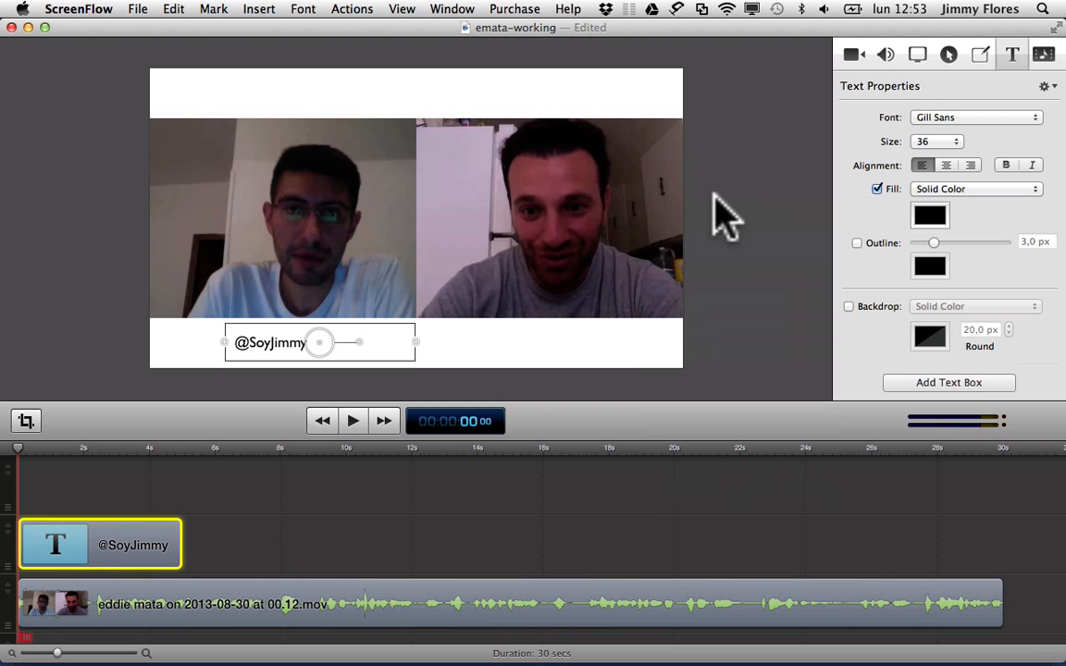
{"action": "left_click", "coordinate": [733, 219]}
Bring twitter.png from the desktop into the timeline again, starting at zero on the empty track above the caption clip.
{"action": "key", "text": "F11"}
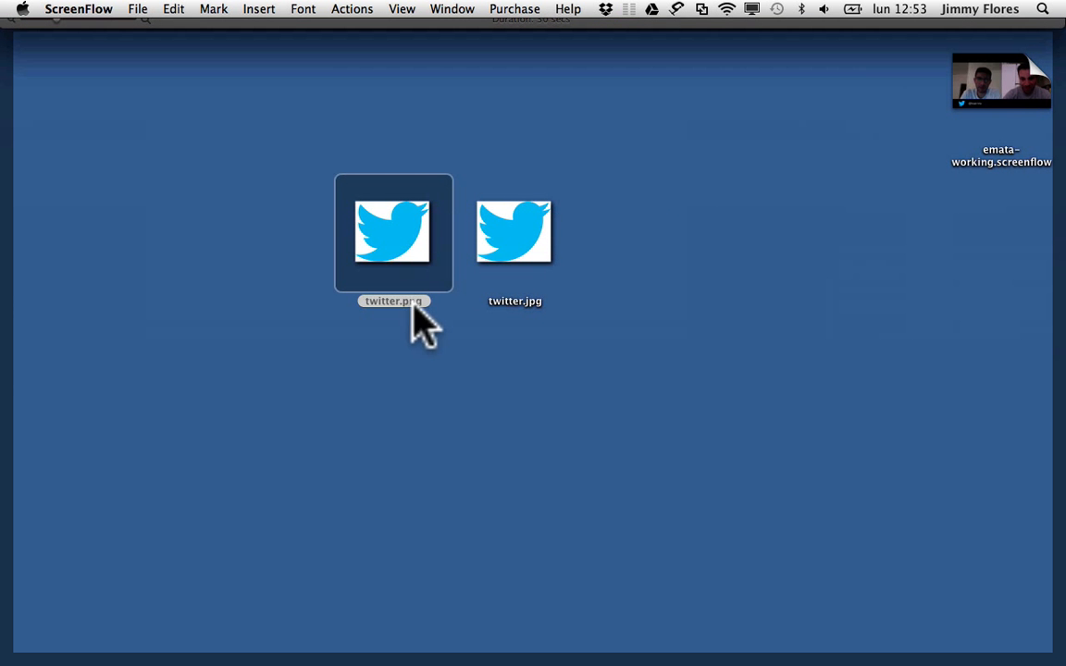
{"action": "left_click", "coordinate": [481, 252]}
{"action": "left_click", "coordinate": [434, 252]}
{"action": "left_click_drag", "start_coordinate": [430, 232], "coordinate": [210, 346]}
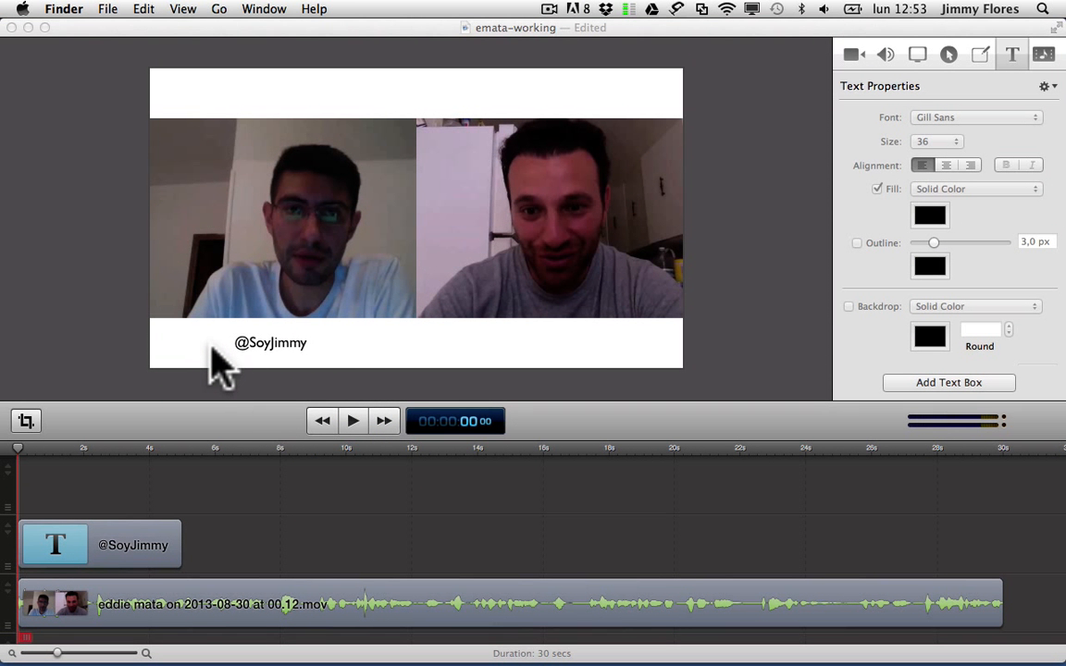
{"action": "key", "text": "F11"}
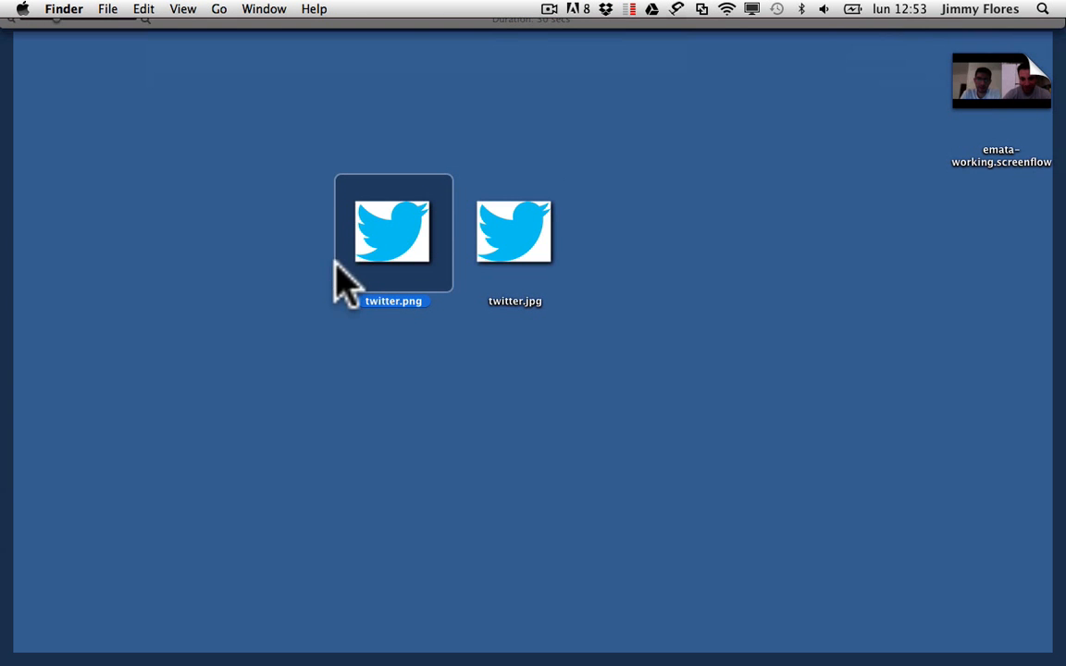
{"action": "left_click_drag", "start_coordinate": [392, 266], "coordinate": [56, 500]}
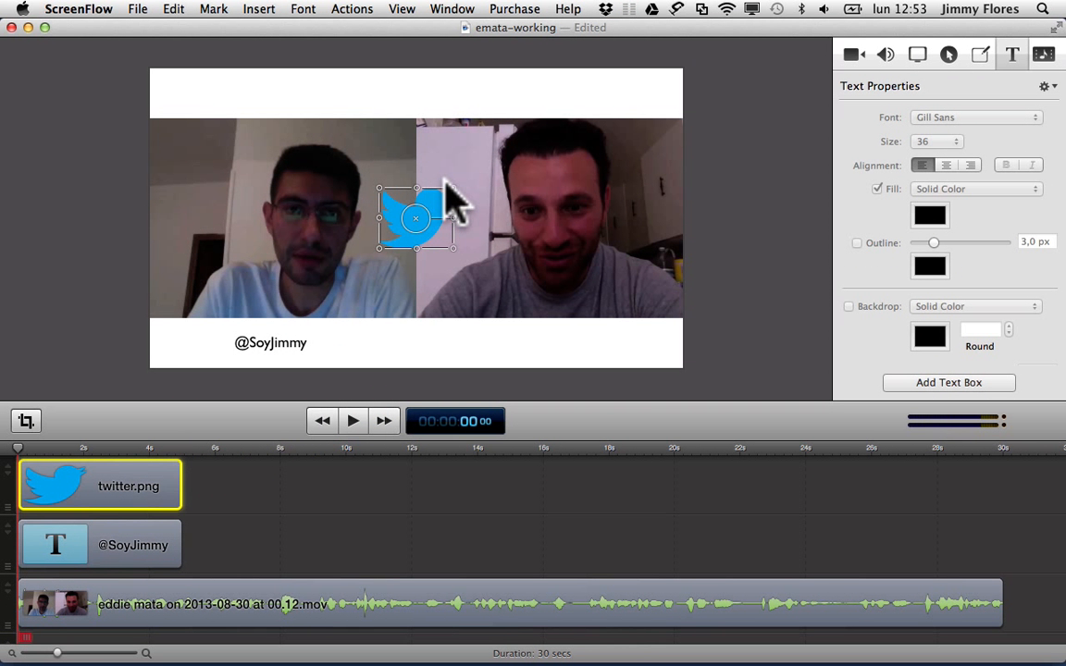
Shrink the twitter.png logo, place it just left of the handle caption and nudge it up and right to align with the text.
{"action": "left_click_drag", "start_coordinate": [453, 190], "coordinate": [216, 350]}
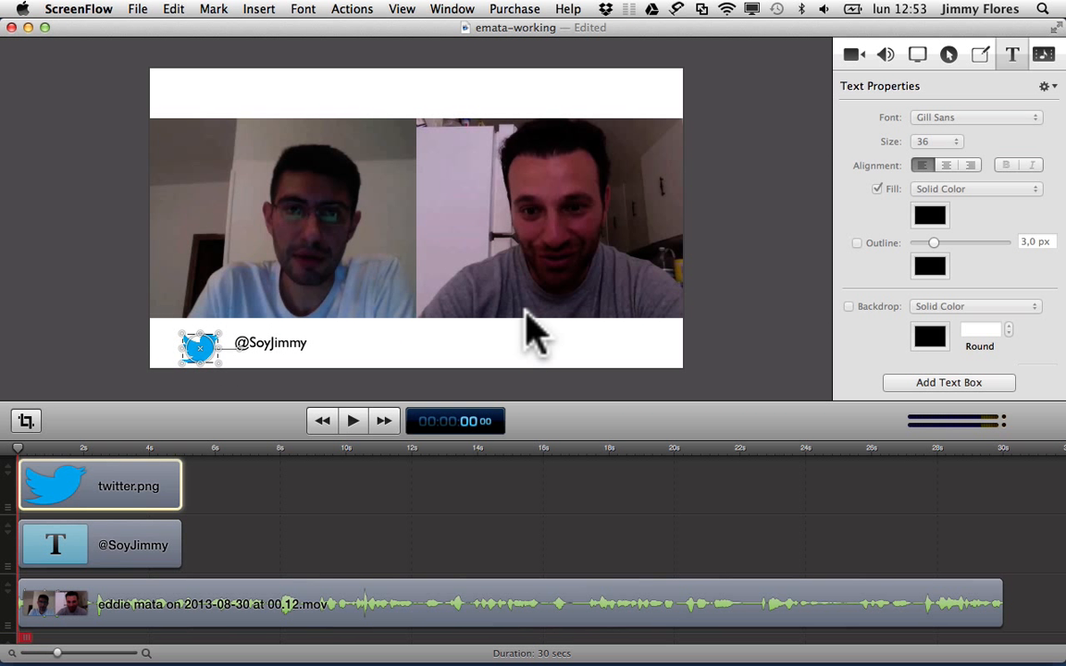
{"action": "key", "text": "Up"}
{"action": "key", "text": "Up"}
{"action": "key", "text": "Up"}
{"action": "key", "text": "Up"}
{"action": "key", "text": "Up"}
{"action": "key", "text": "Up"}
{"action": "key", "text": "Up"}
{"action": "key", "text": "Up"}
{"action": "key", "text": "Up"}
{"action": "key", "text": "Up"}
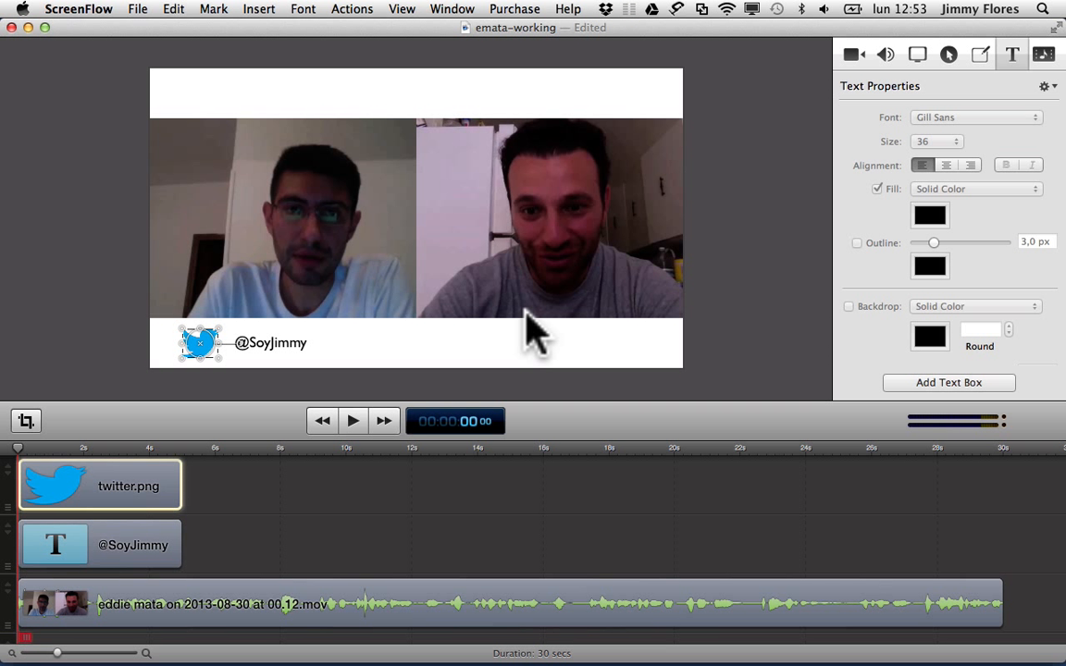
{"action": "key", "text": "Right"}
{"action": "key", "text": "Right"}
{"action": "key", "text": "Right"}
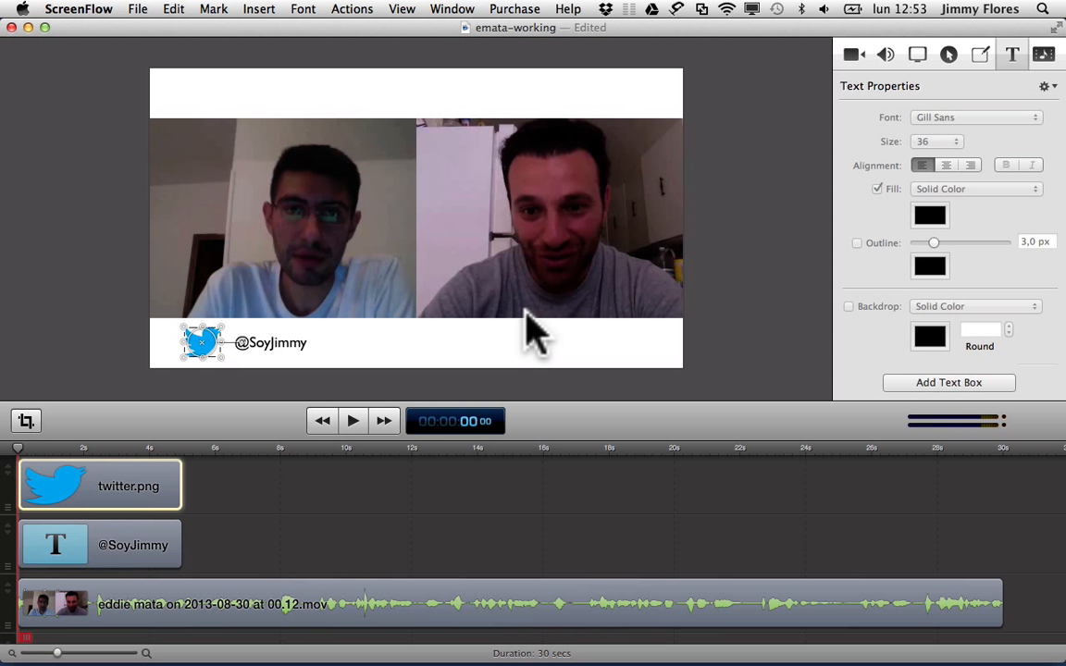
{"action": "key", "text": "Right"}
{"action": "key", "text": "Right"}
{"action": "left_click", "coordinate": [539, 384]}
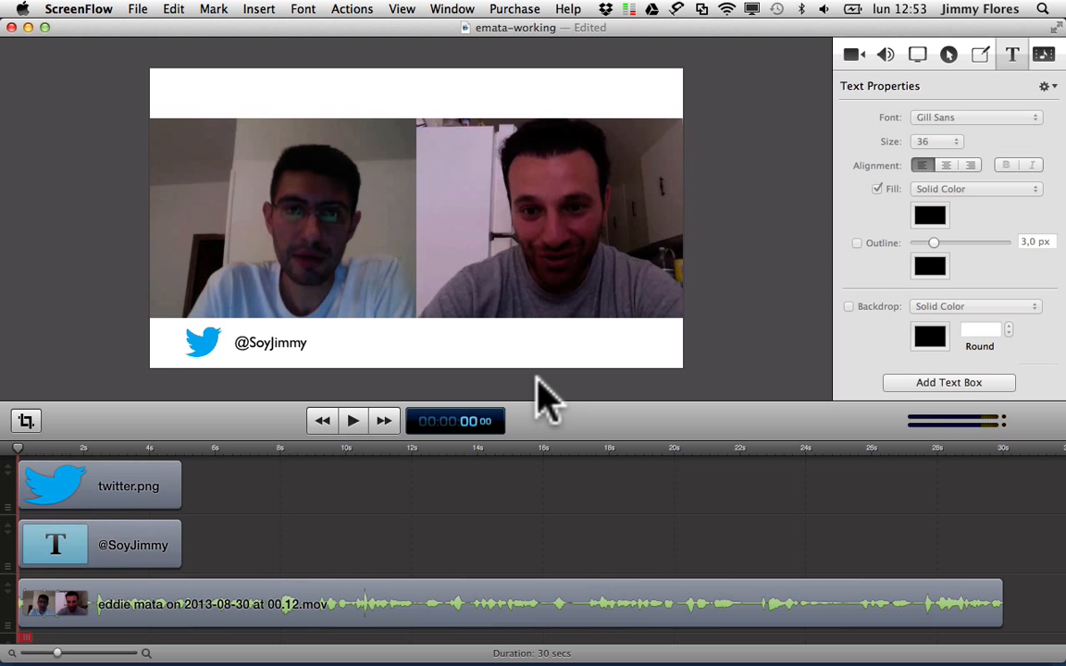
{"action": "left_click", "coordinate": [212, 341]}
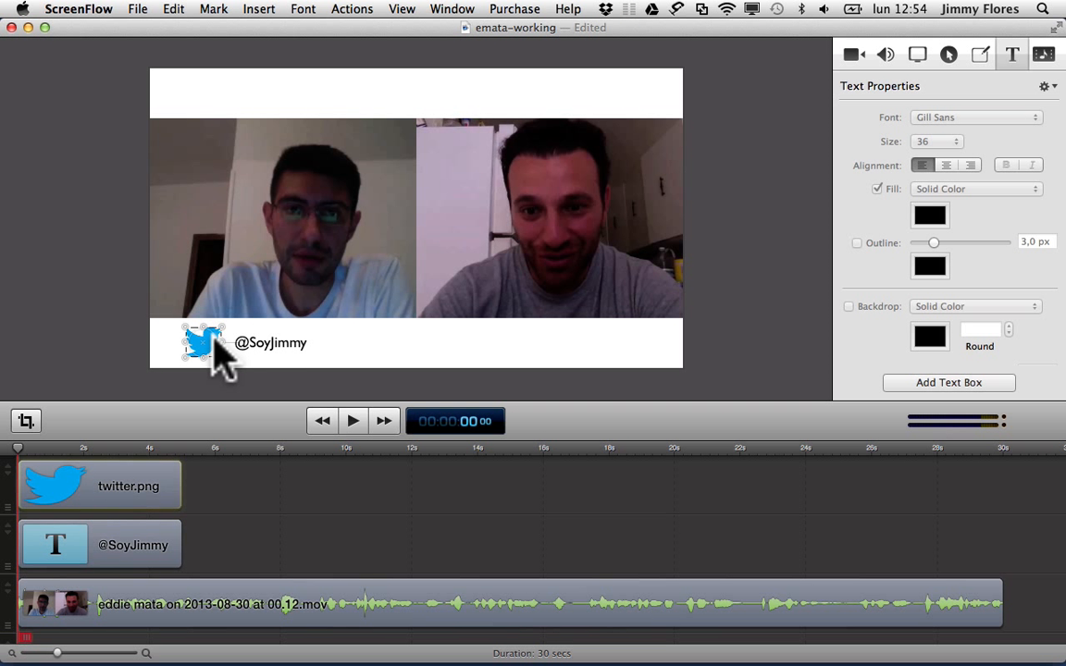
{"action": "left_click", "coordinate": [271, 345]}
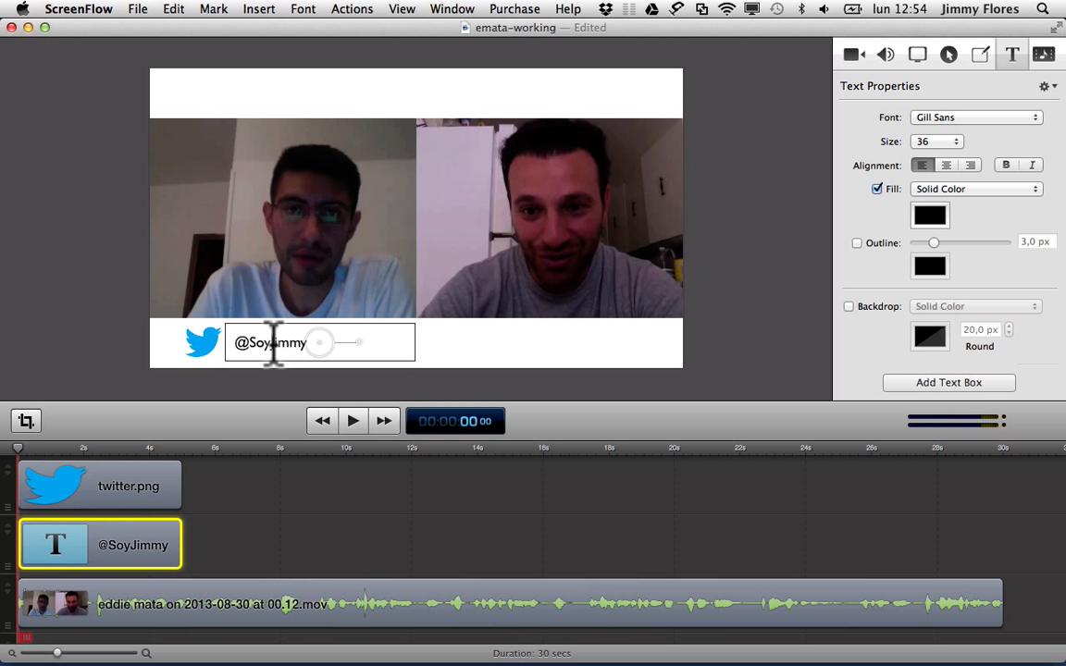
{"action": "left_click", "coordinate": [296, 381]}
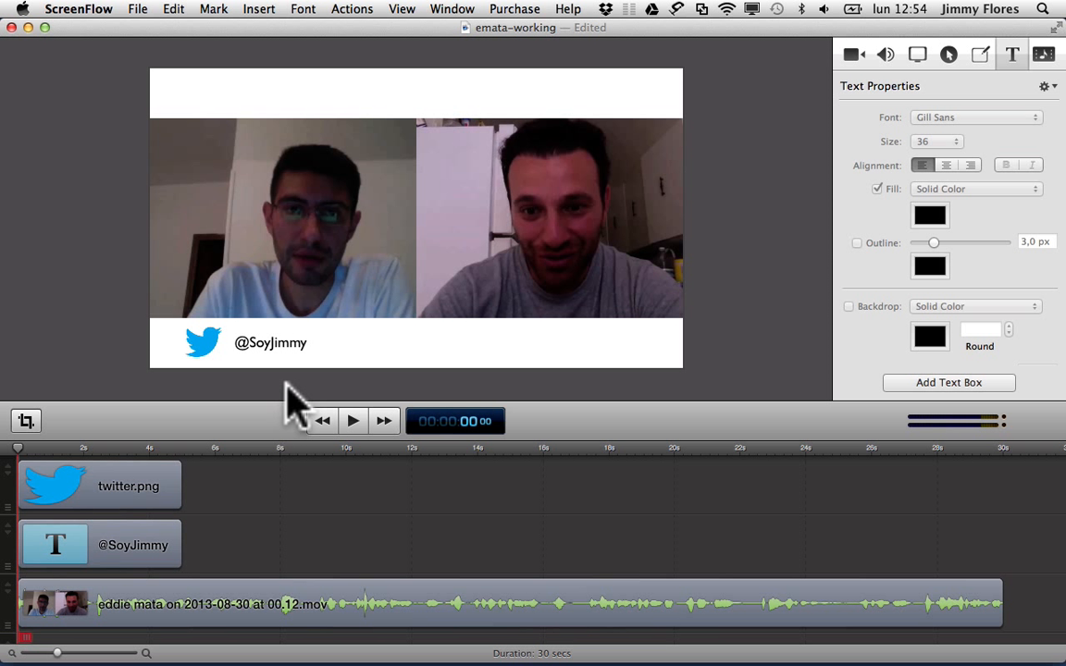
{"action": "left_click", "coordinate": [283, 348]}
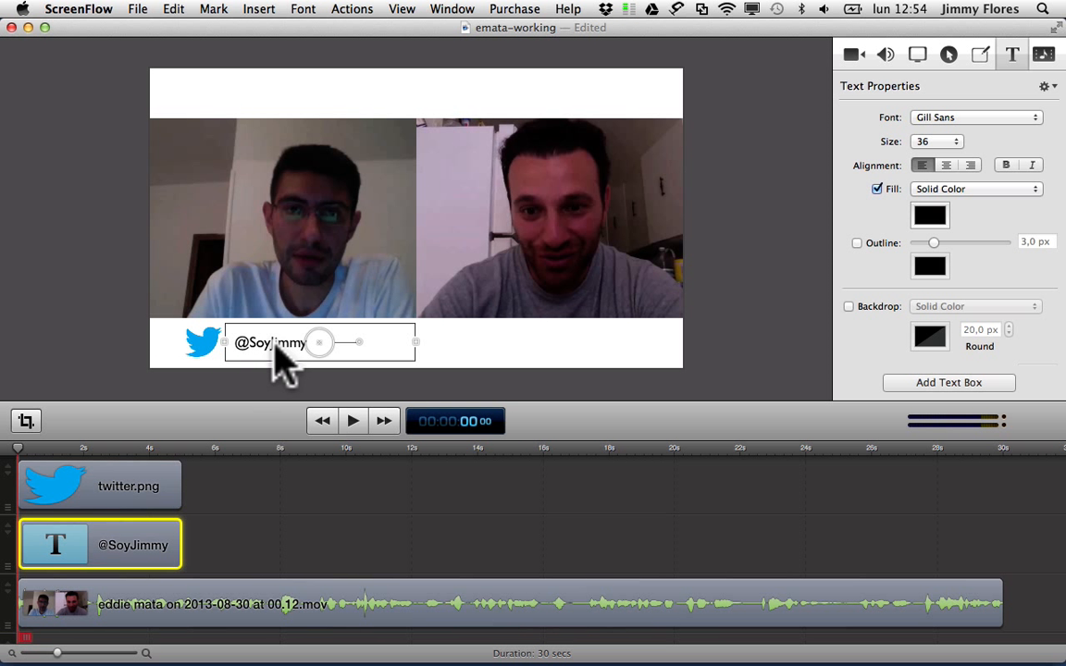
{"action": "left_click", "coordinate": [211, 344]}
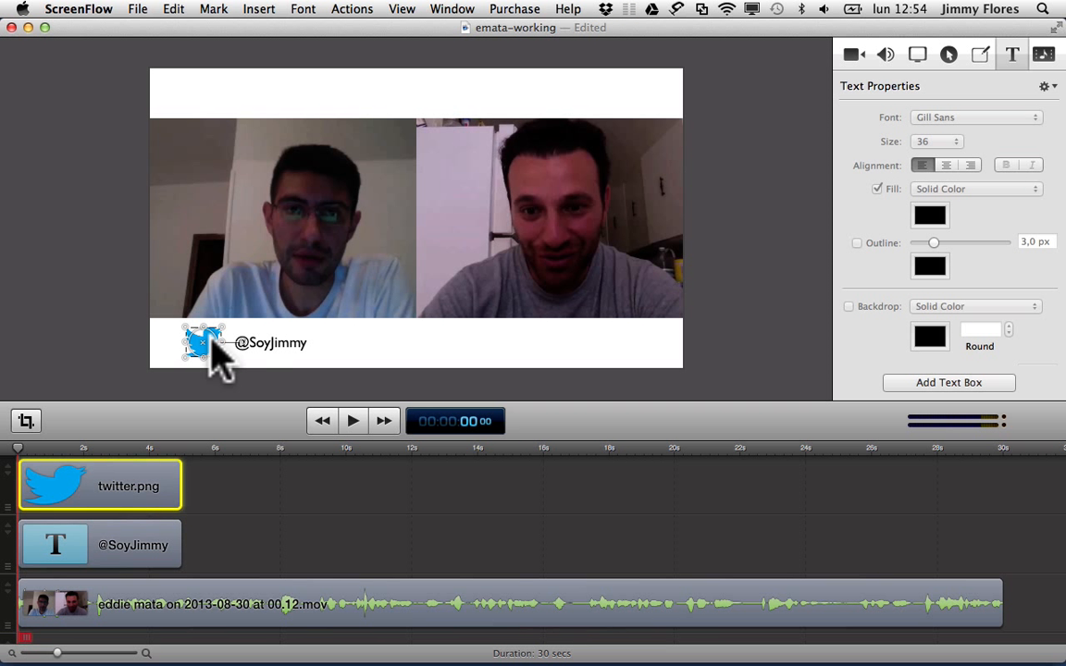
{"action": "left_click", "coordinate": [263, 347], "text": "shift"}
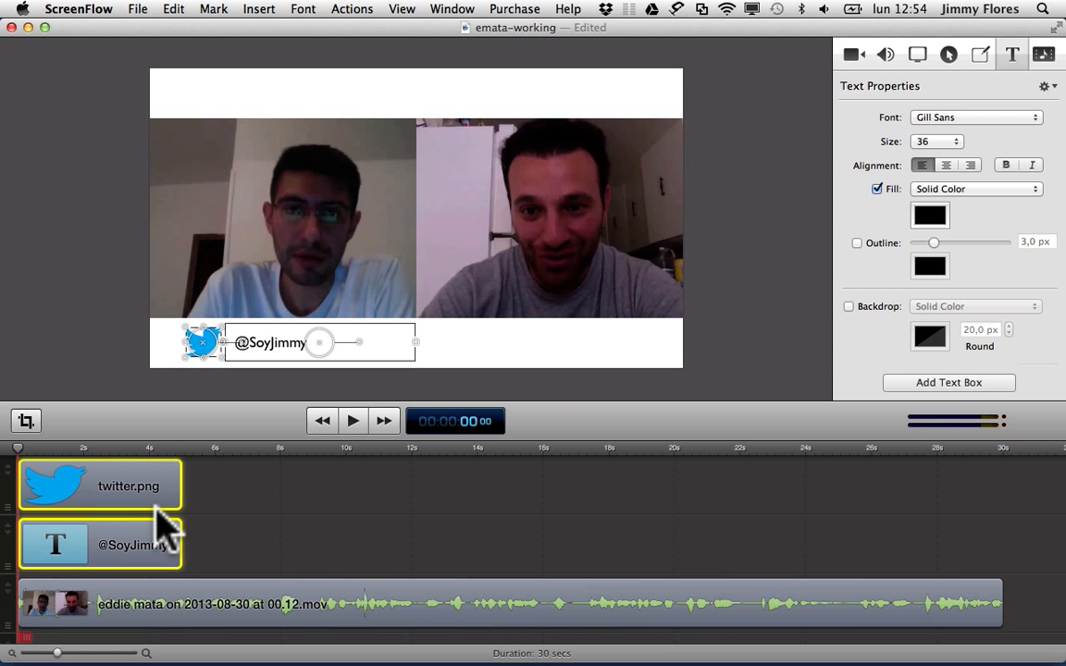
{"action": "left_click", "coordinate": [198, 392]}
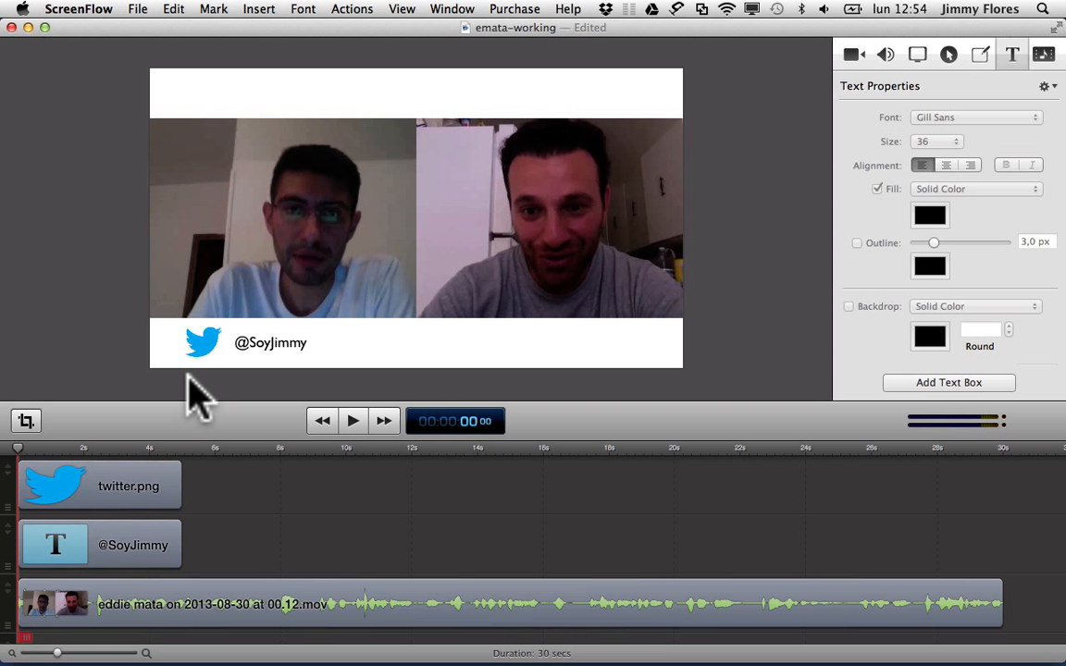
Select the Twitter logo and handle caption together, then paste a copy of both into the project.
{"action": "left_click", "coordinate": [198, 347]}
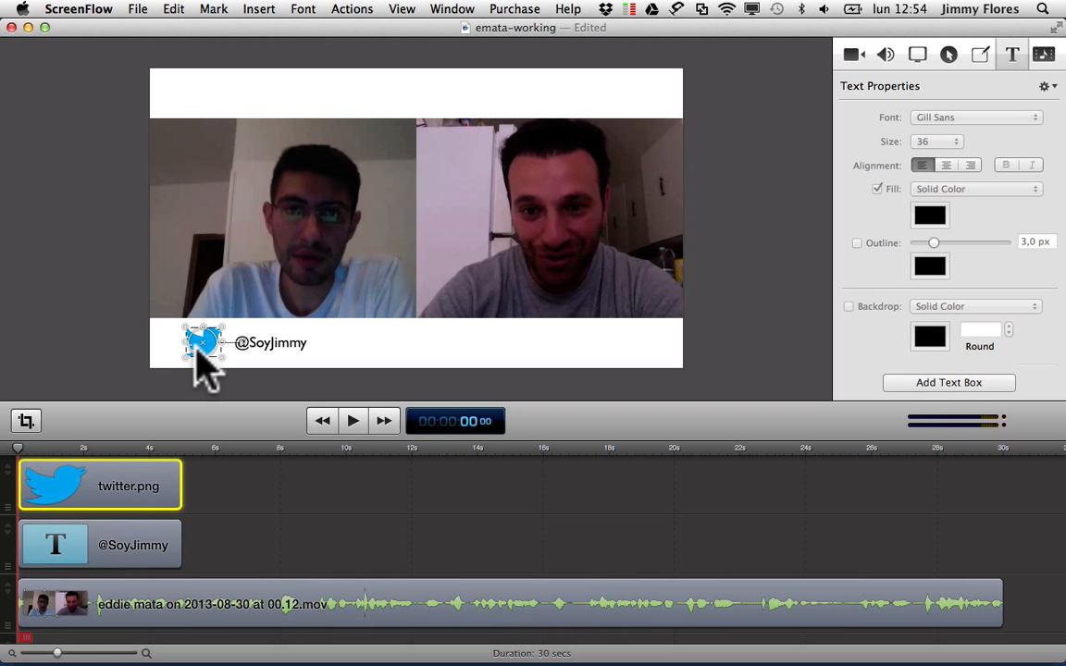
{"action": "left_click", "coordinate": [281, 346], "text": "shift"}
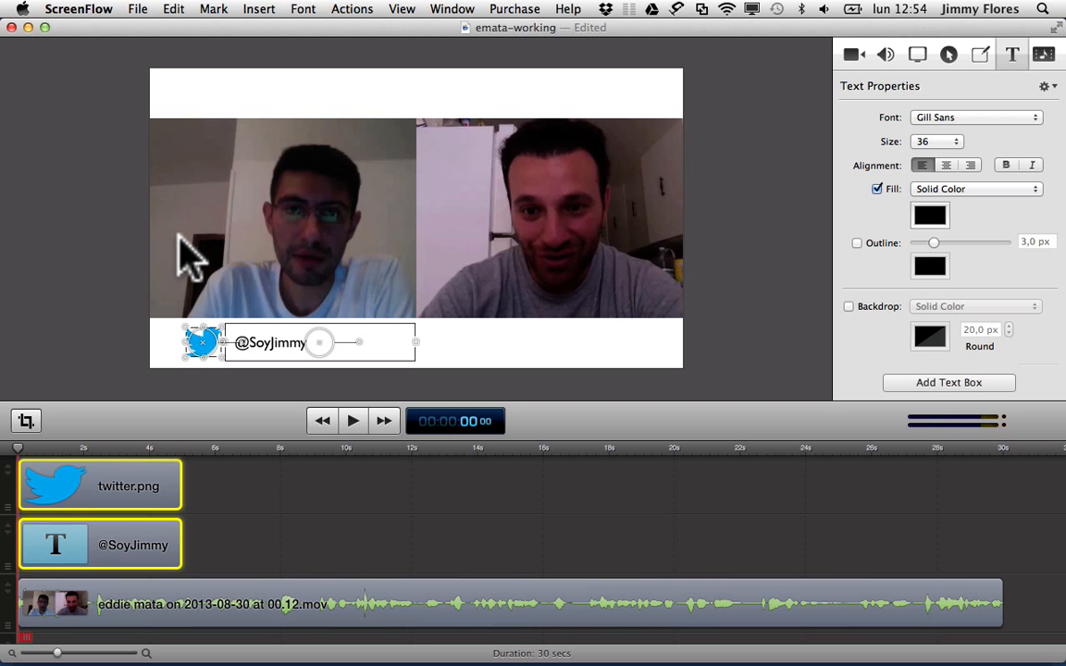
{"action": "key", "text": "super+v"}
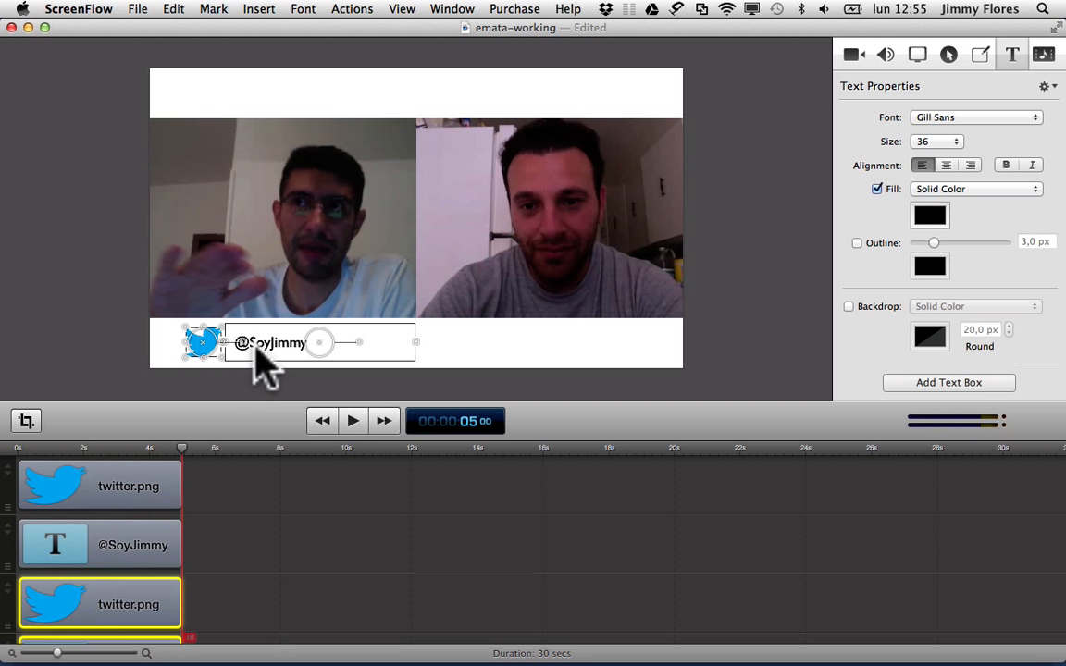
Move the copied logo and caption beneath the second speaker and replace the caption text with that speaker's handle.
{"action": "left_click_drag", "start_coordinate": [260, 350], "coordinate": [528, 357]}
{"action": "left_click", "coordinate": [562, 364]}
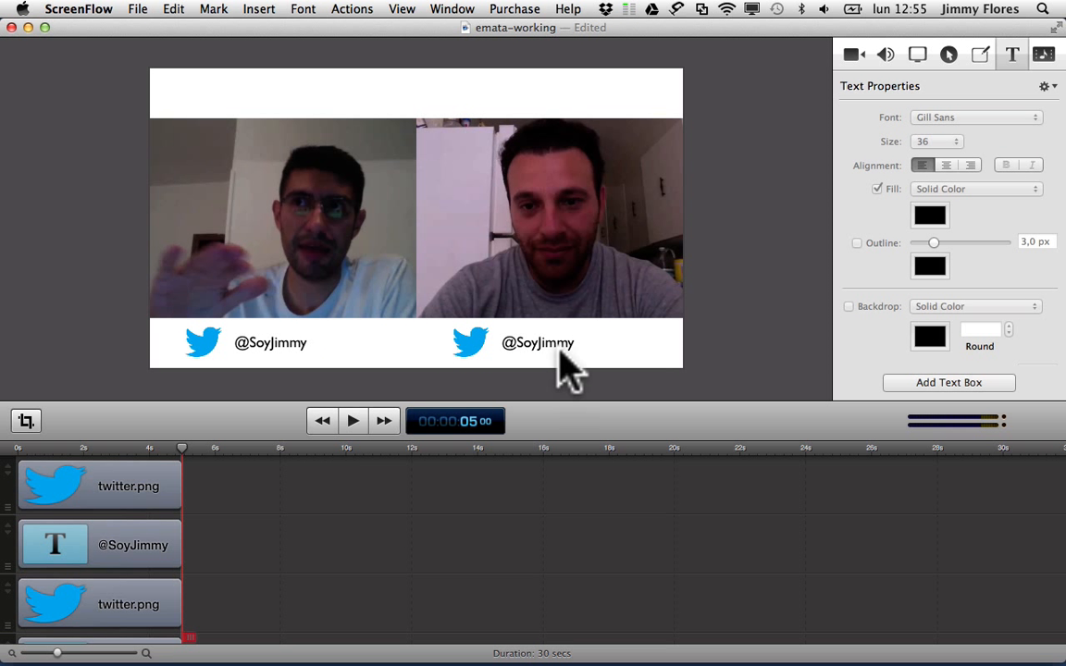
{"action": "double_click", "coordinate": [541, 343]}
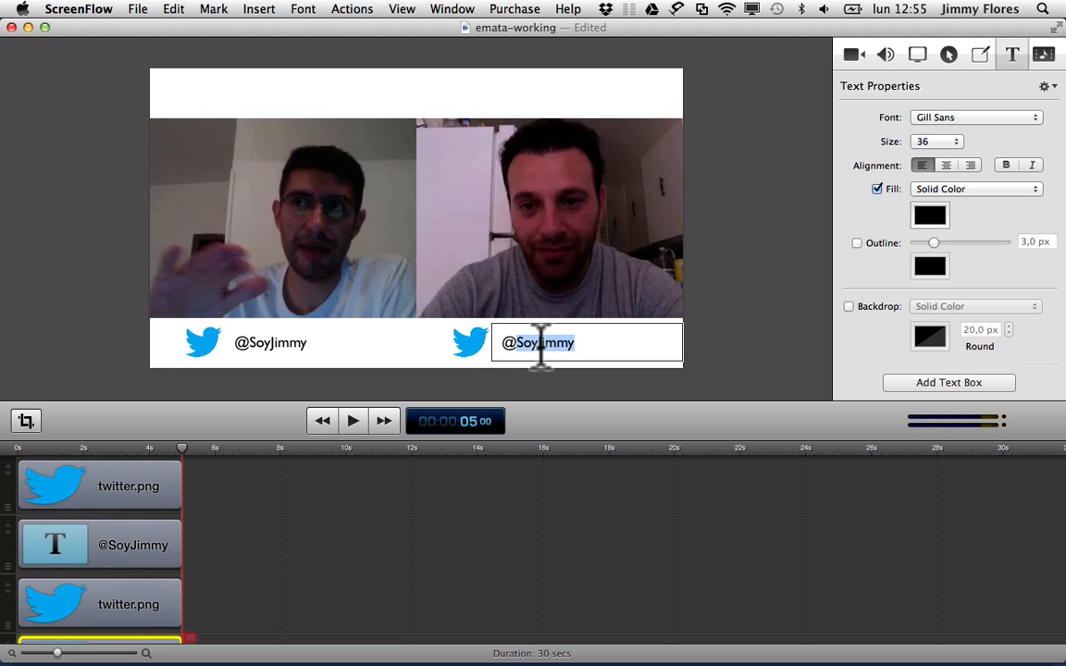
{"action": "type", "text": "em"}
{"action": "key", "text": "BackSpace"}
{"action": "type", "text": "Mata"}
{"action": "left_click", "coordinate": [773, 350]}
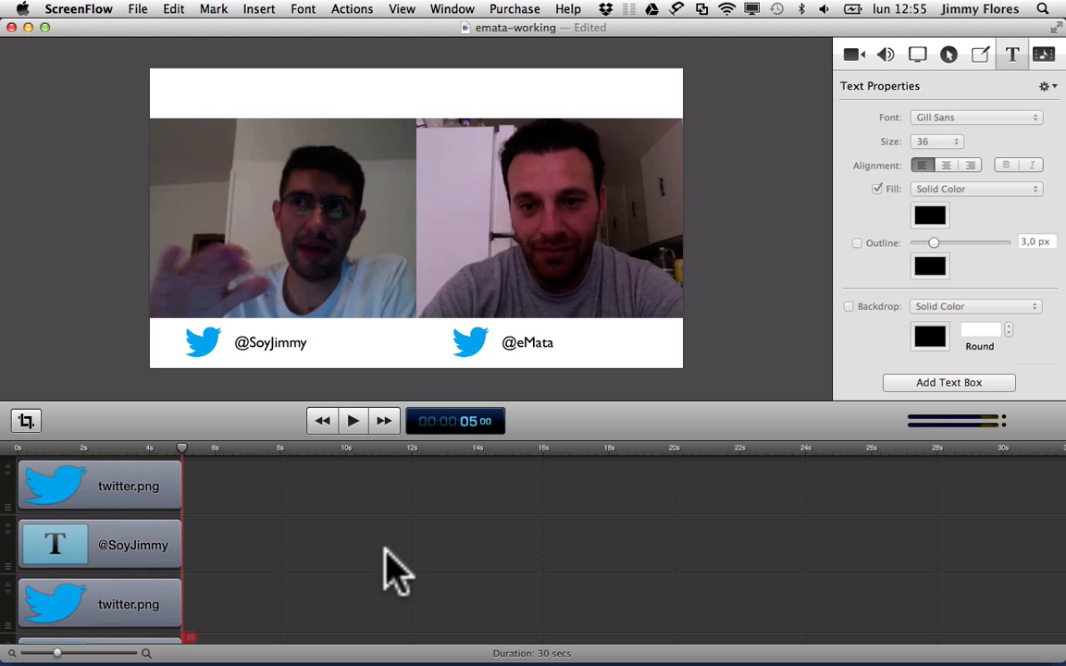
Delete the second speaker's handle caption and the Twitter logo beside it.
{"action": "scroll", "coordinate": [471, 575], "scroll_direction": "down", "scroll_amount": 2}
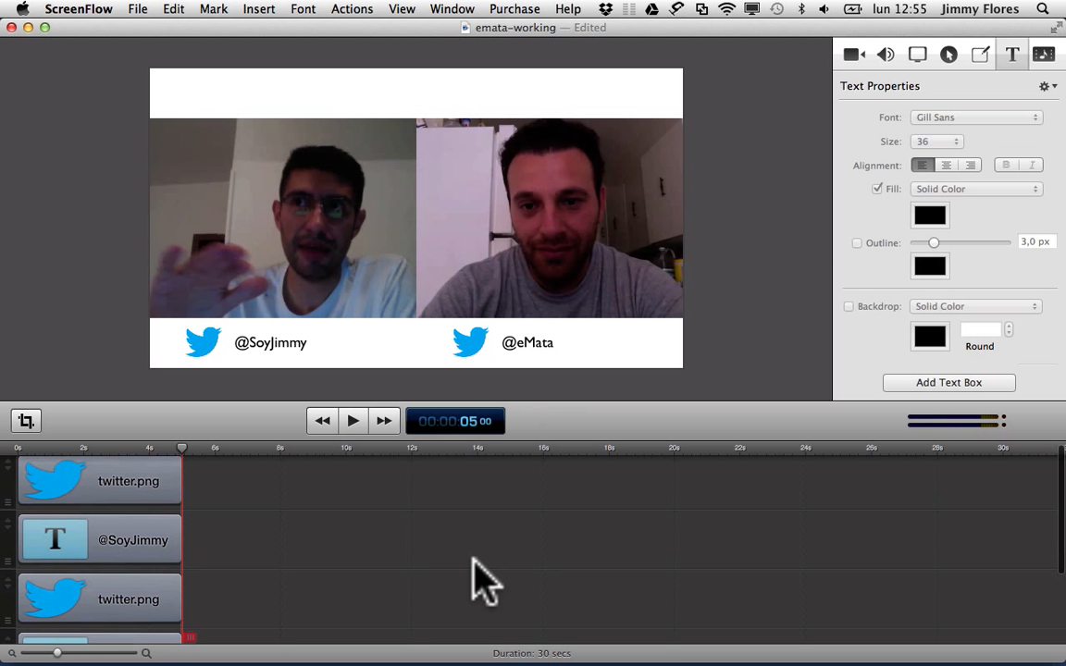
{"action": "scroll", "coordinate": [481, 578], "scroll_direction": "up", "scroll_amount": 2}
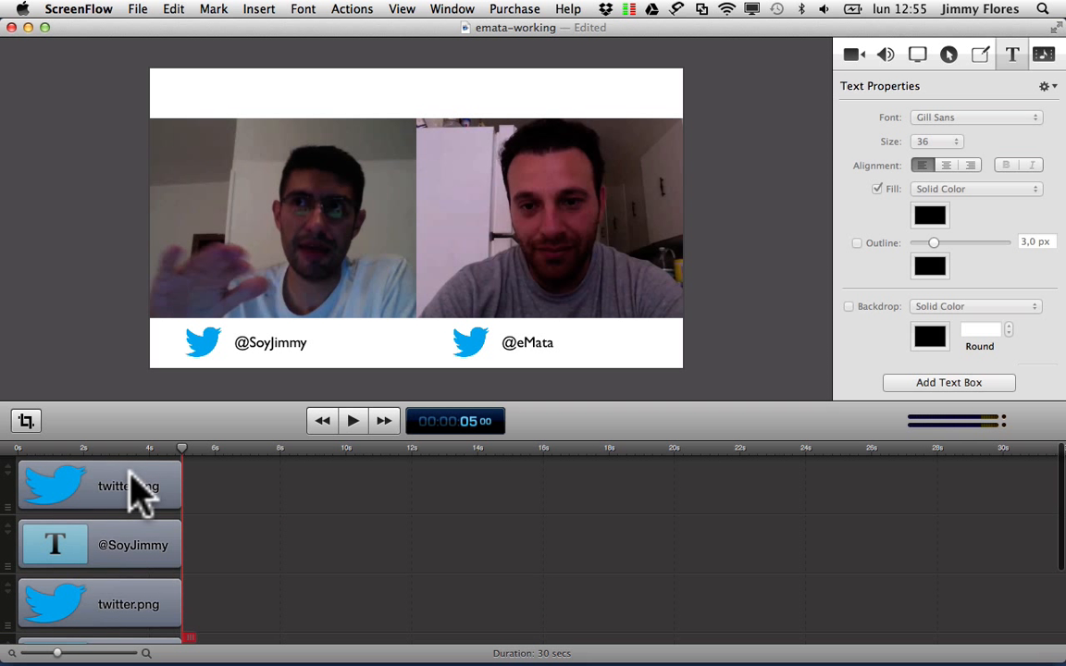
{"action": "left_click", "coordinate": [134, 489]}
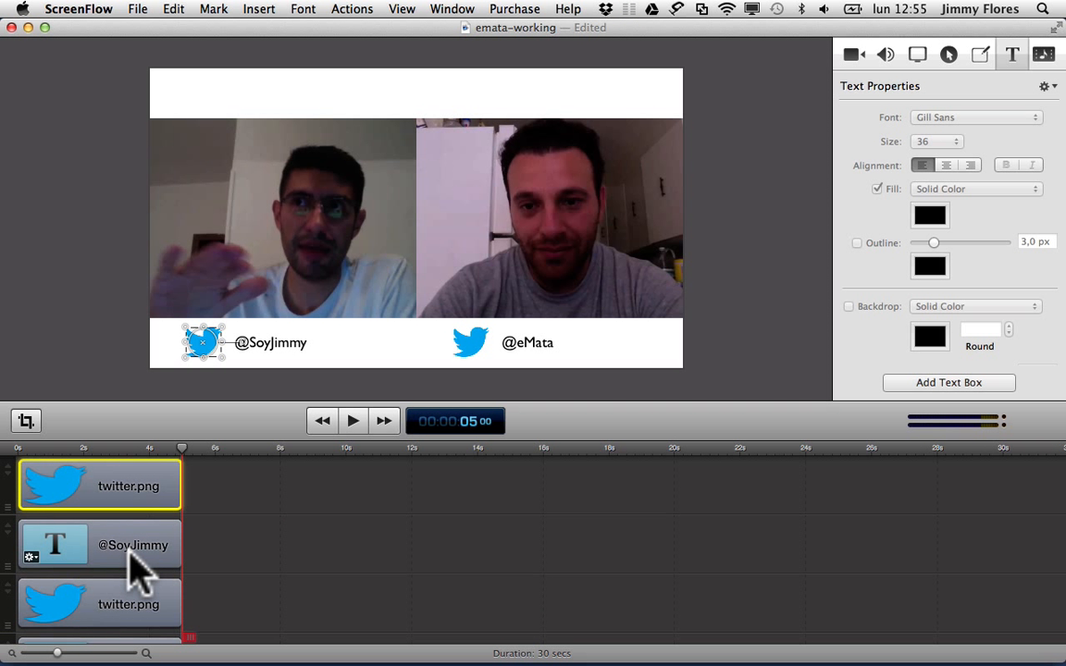
{"action": "left_click", "coordinate": [479, 338]}
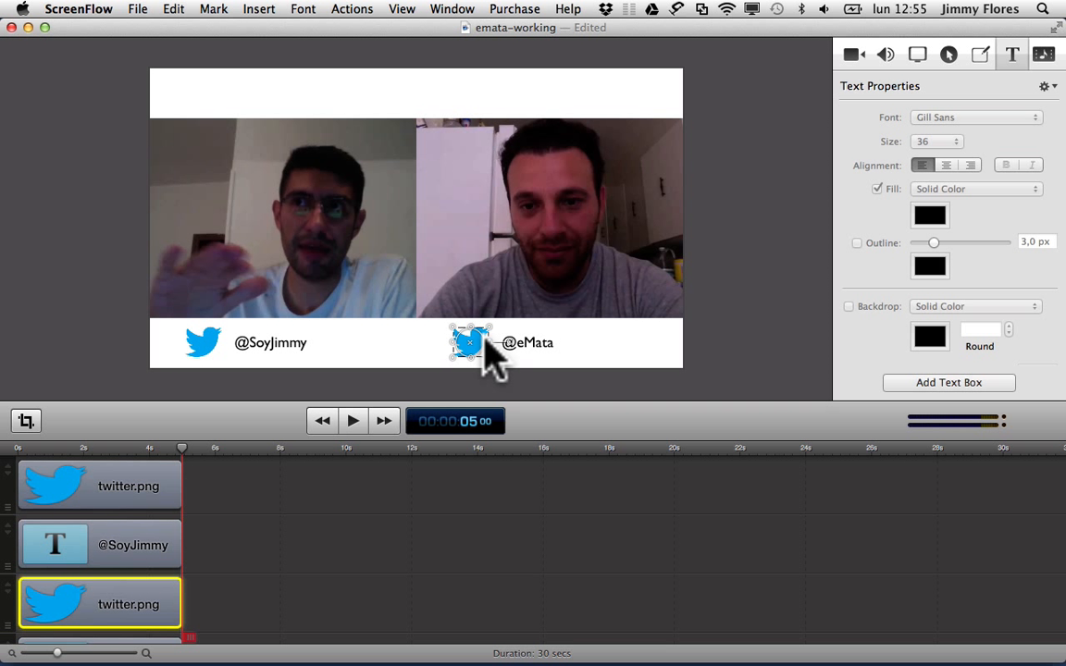
{"action": "left_click", "coordinate": [544, 345]}
{"action": "key", "text": "Delete"}
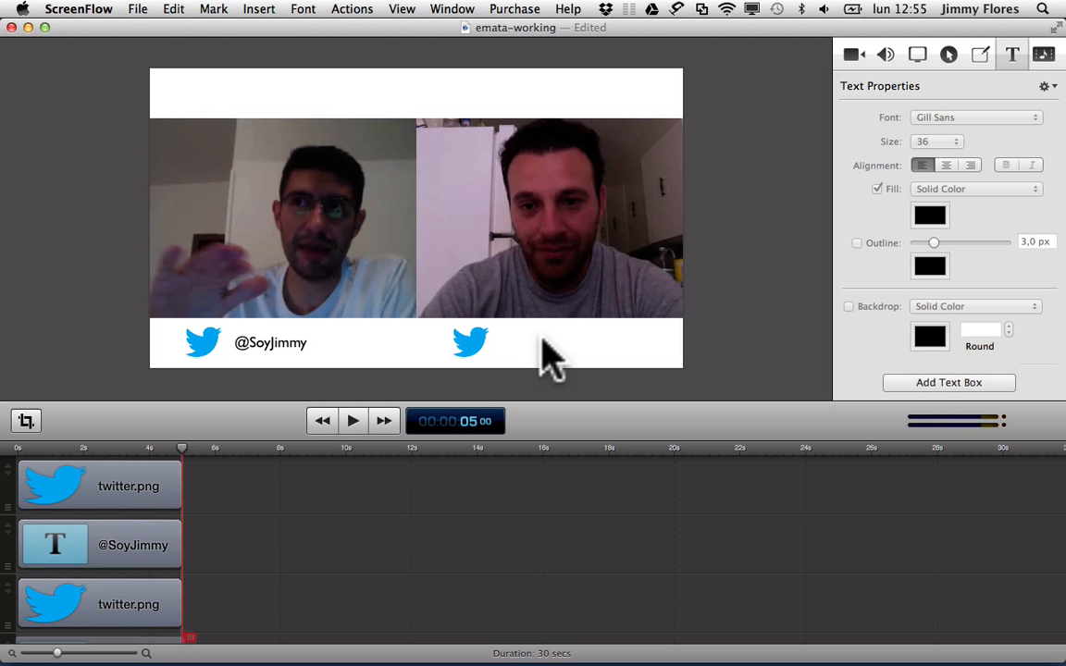
{"action": "left_click", "coordinate": [472, 339]}
{"action": "key", "text": "Delete"}
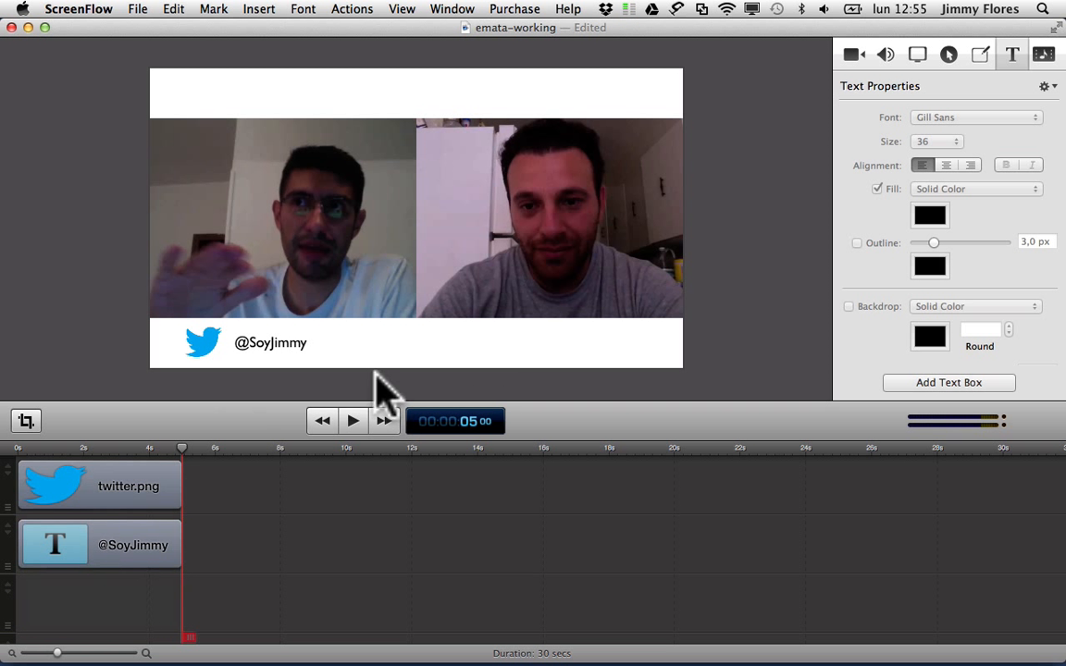
Select the first speaker's twitter.png and handle caption clips together in the timeline.
{"action": "left_click", "coordinate": [91, 491]}
{"action": "left_click", "coordinate": [136, 545], "text": "shift"}
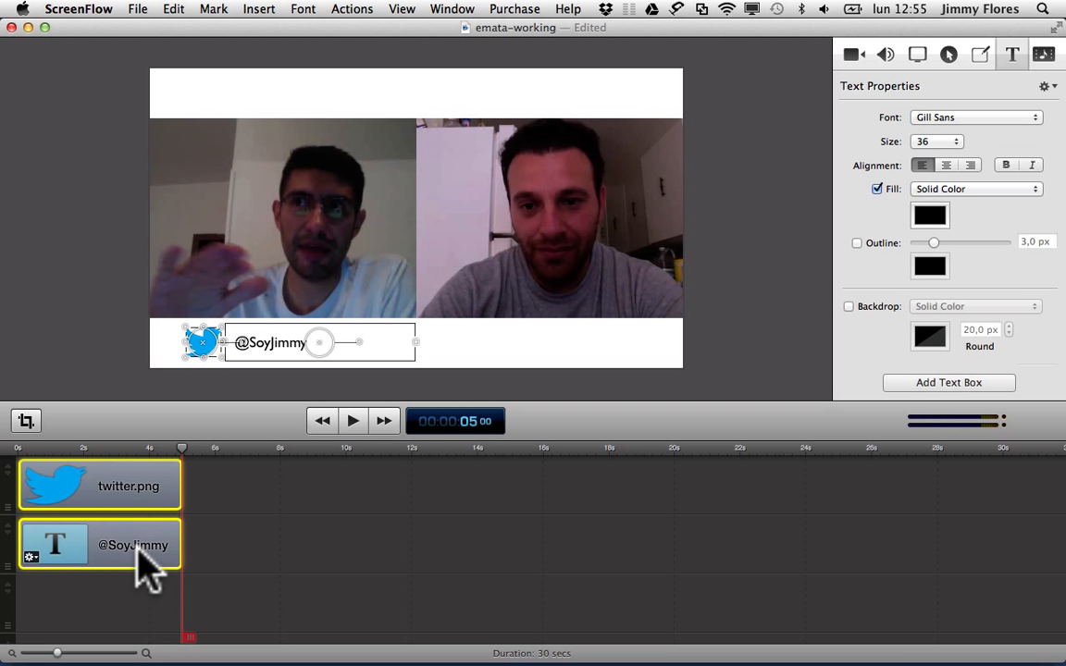
{"action": "left_click", "coordinate": [218, 488]}
{"action": "mouse_move", "coordinate": [117, 486]}
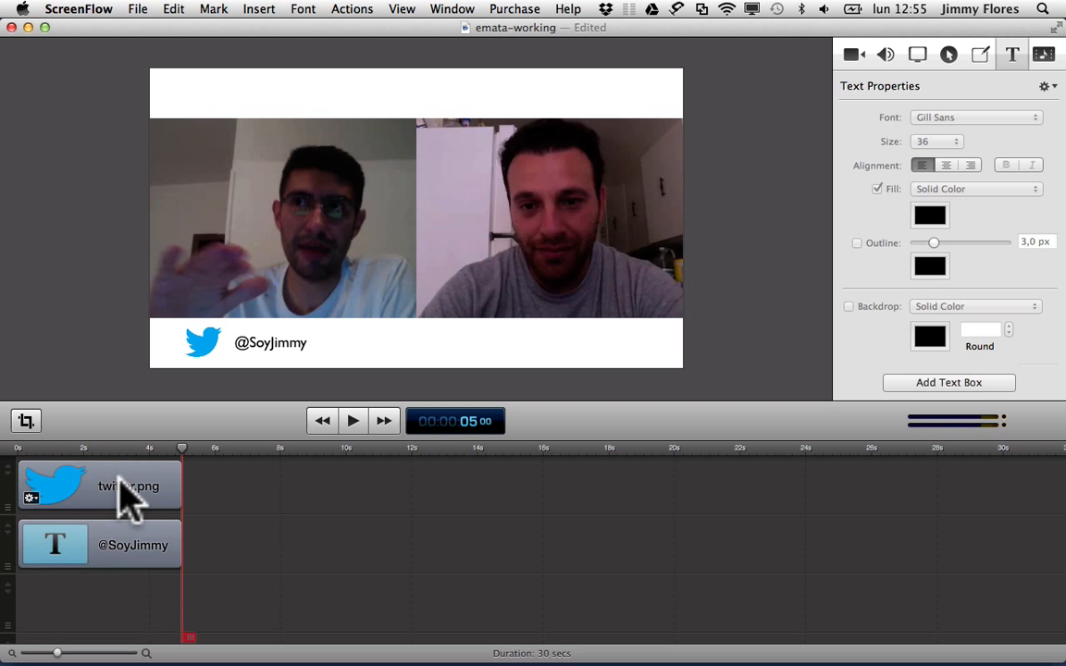
{"action": "left_click", "coordinate": [128, 498]}
{"action": "left_click", "coordinate": [125, 536], "text": "shift"}
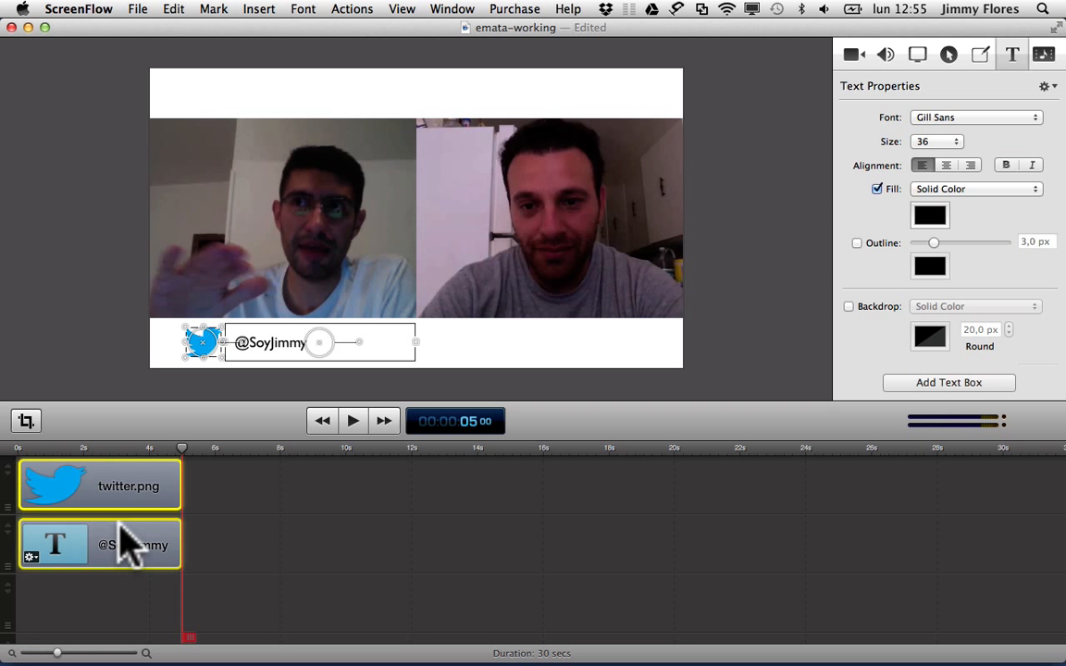
{"action": "left_click", "coordinate": [260, 486]}
{"action": "left_click", "coordinate": [129, 490]}
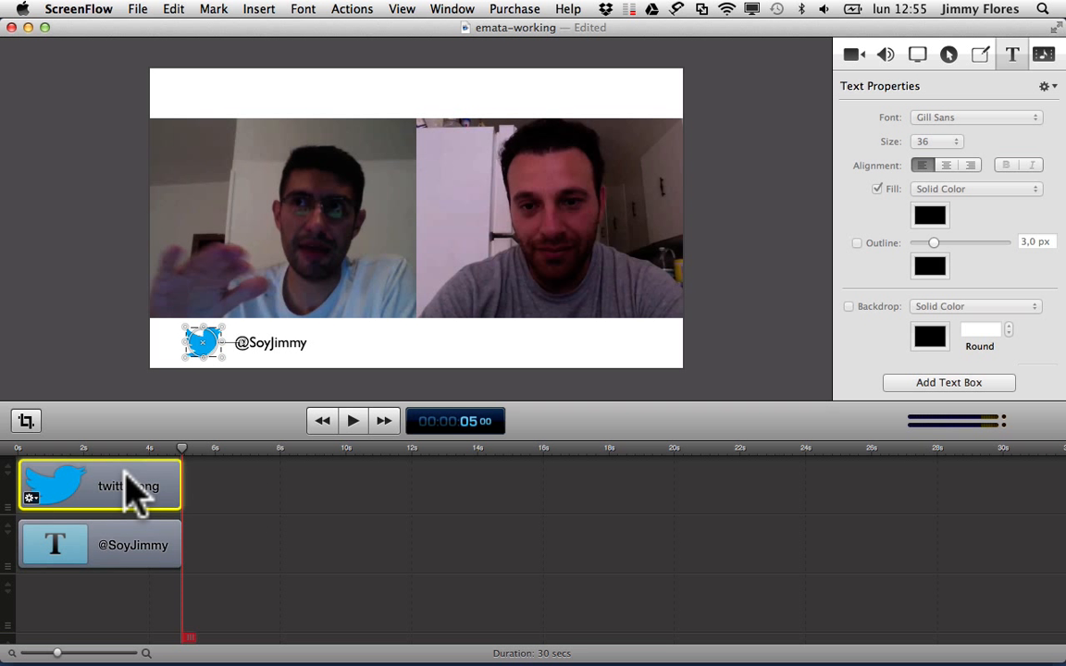
{"action": "left_click", "coordinate": [129, 553], "text": "shift"}
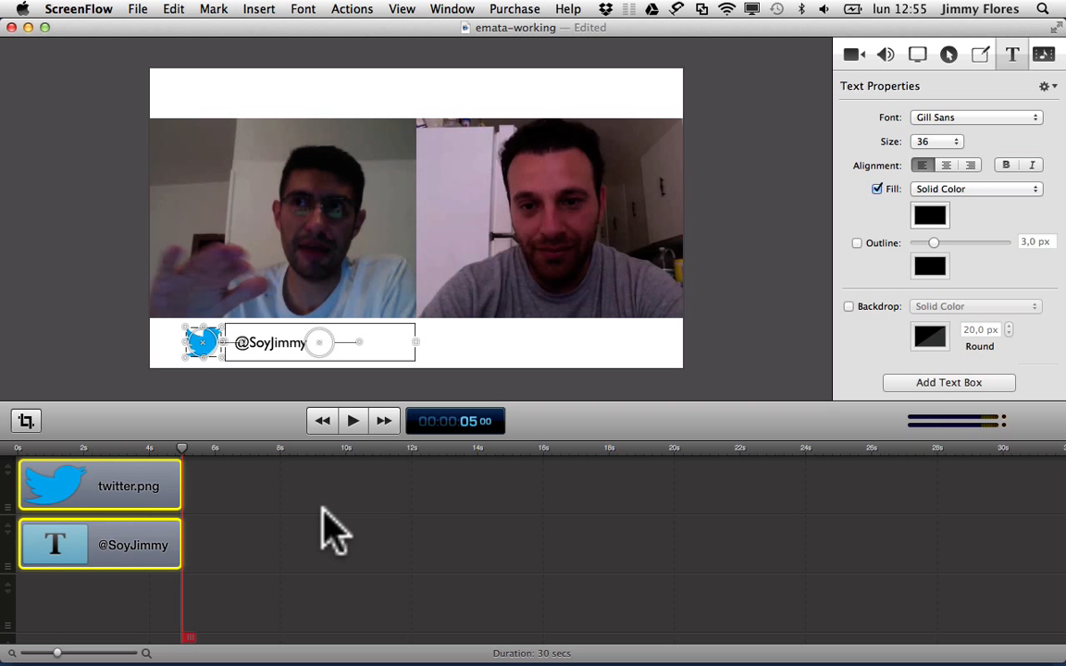
Move the interview video clip up to the track directly beneath the handle caption clip.
{"action": "scroll", "coordinate": [321, 531], "scroll_direction": "down", "scroll_amount": 5}
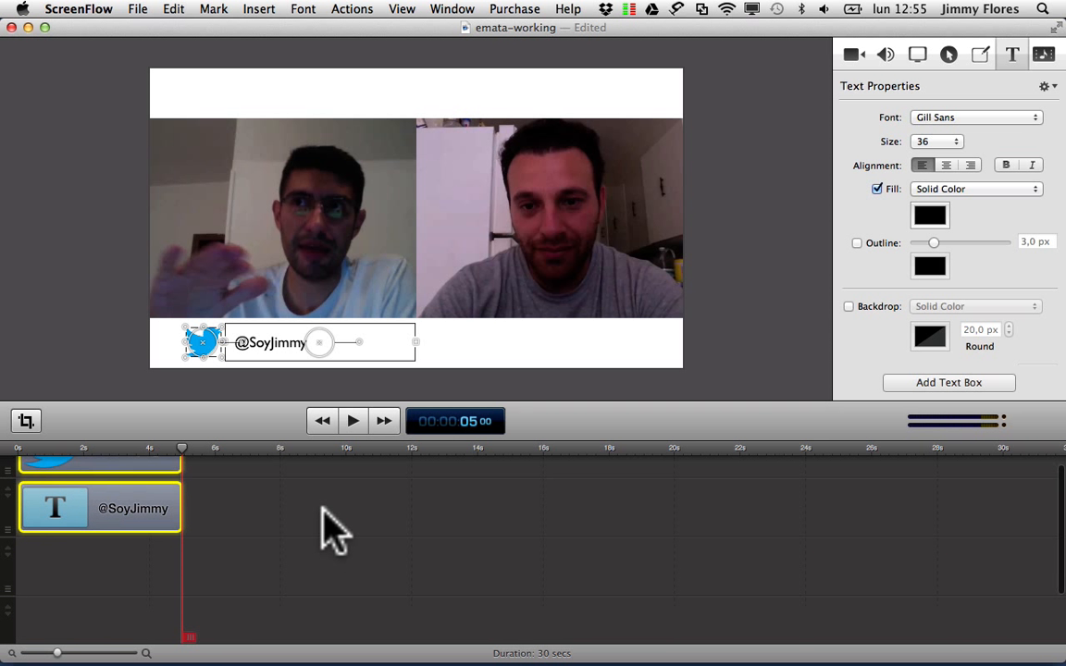
{"action": "left_click_drag", "start_coordinate": [249, 613], "coordinate": [232, 502]}
{"action": "left_click", "coordinate": [232, 502]}
{"action": "left_click", "coordinate": [189, 615]}
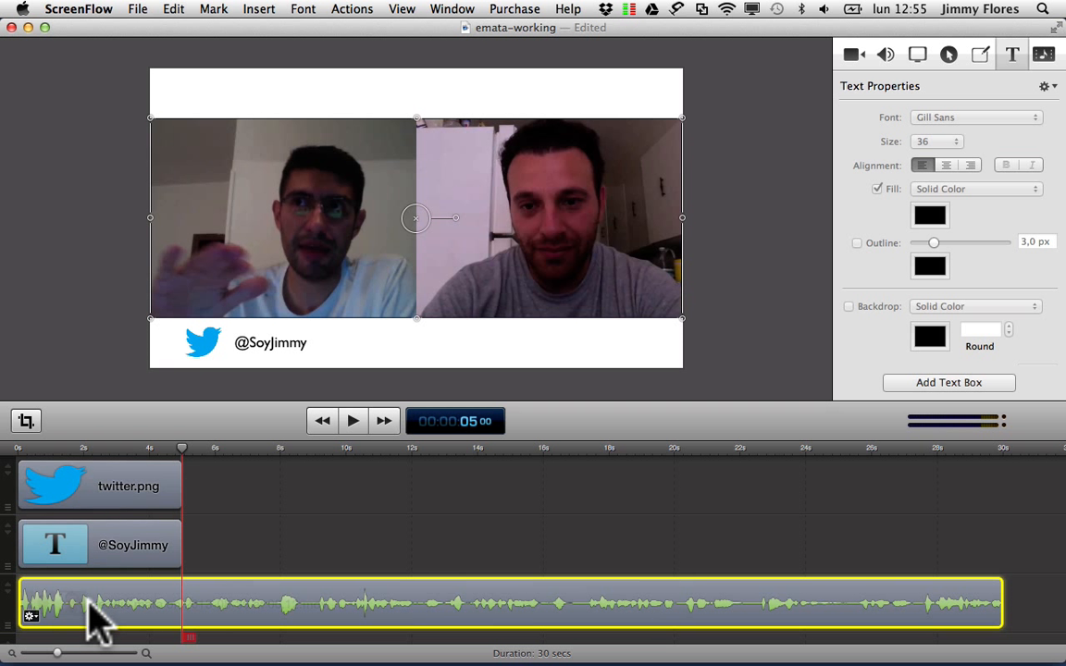
Select all the timeline clips at once, then reselect the full range from the interview video to twitter.png and clear the selection.
{"action": "key", "text": "super+a"}
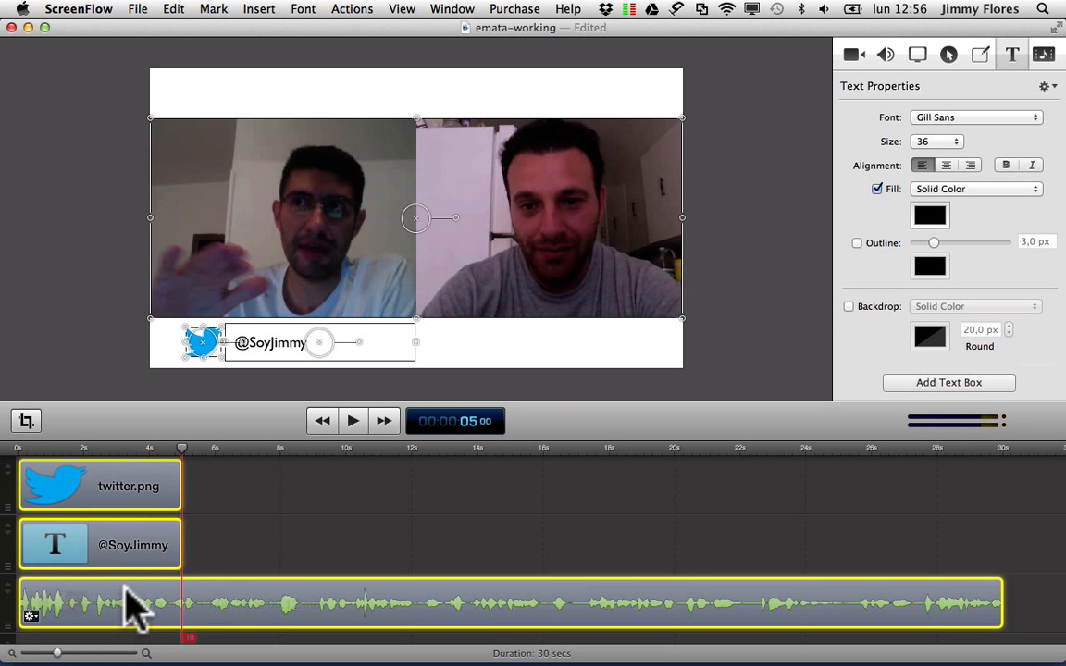
{"action": "left_click", "coordinate": [256, 524]}
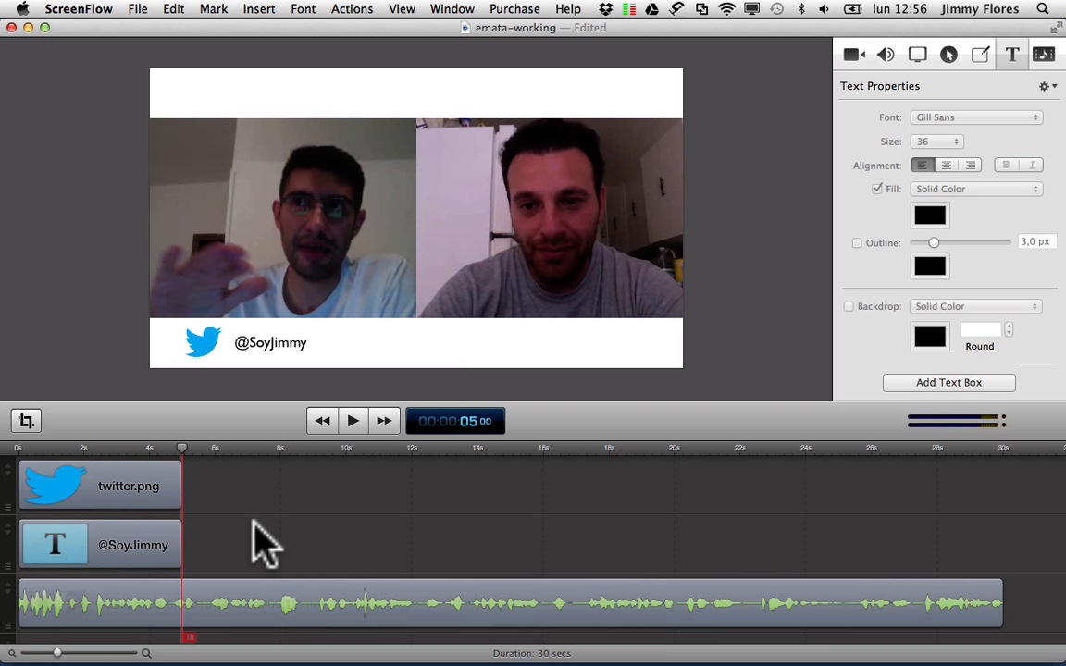
{"action": "left_click", "coordinate": [154, 610]}
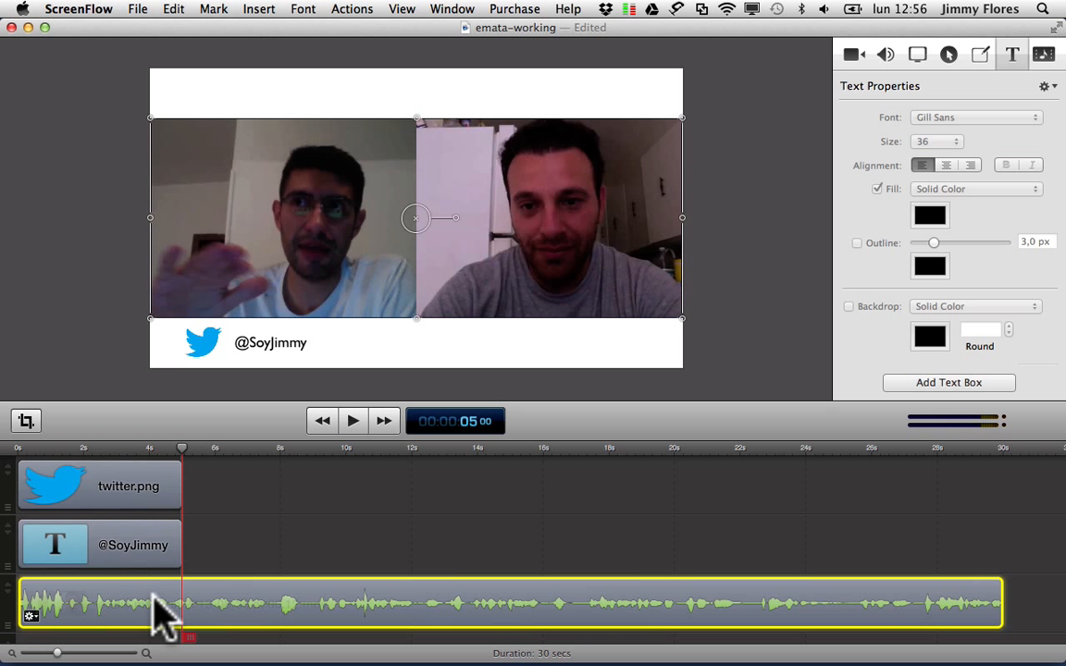
{"action": "left_click", "coordinate": [149, 504], "text": "shift"}
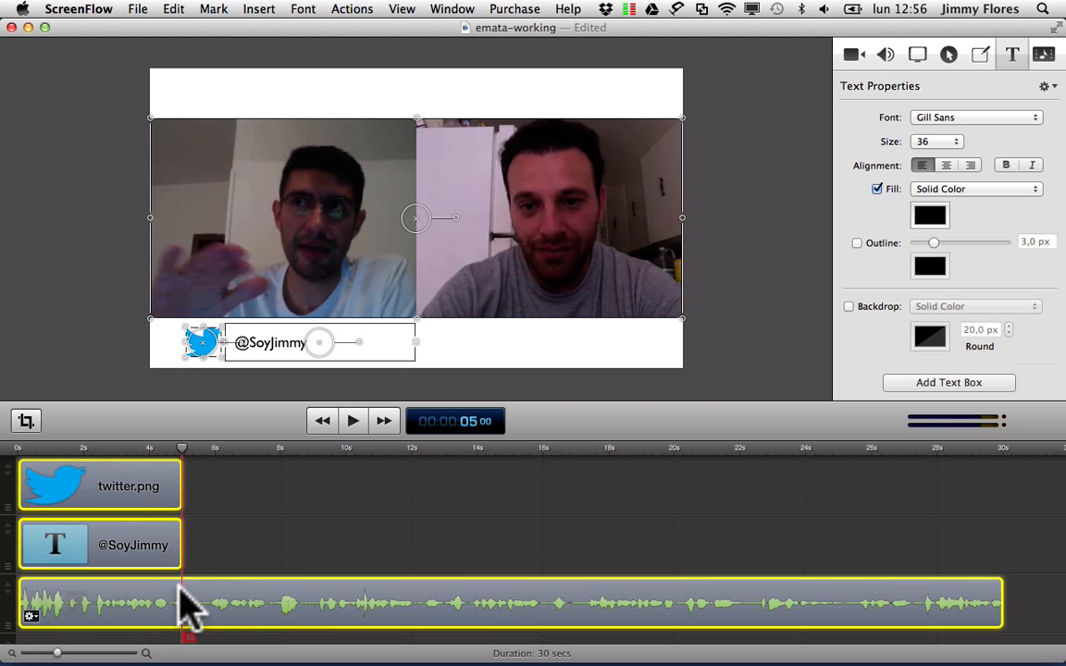
{"action": "left_click", "coordinate": [310, 523]}
Select only the interview video and twitter.png clips, leaving the caption clip between them out, then clear the selection.
{"action": "left_click", "coordinate": [145, 620]}
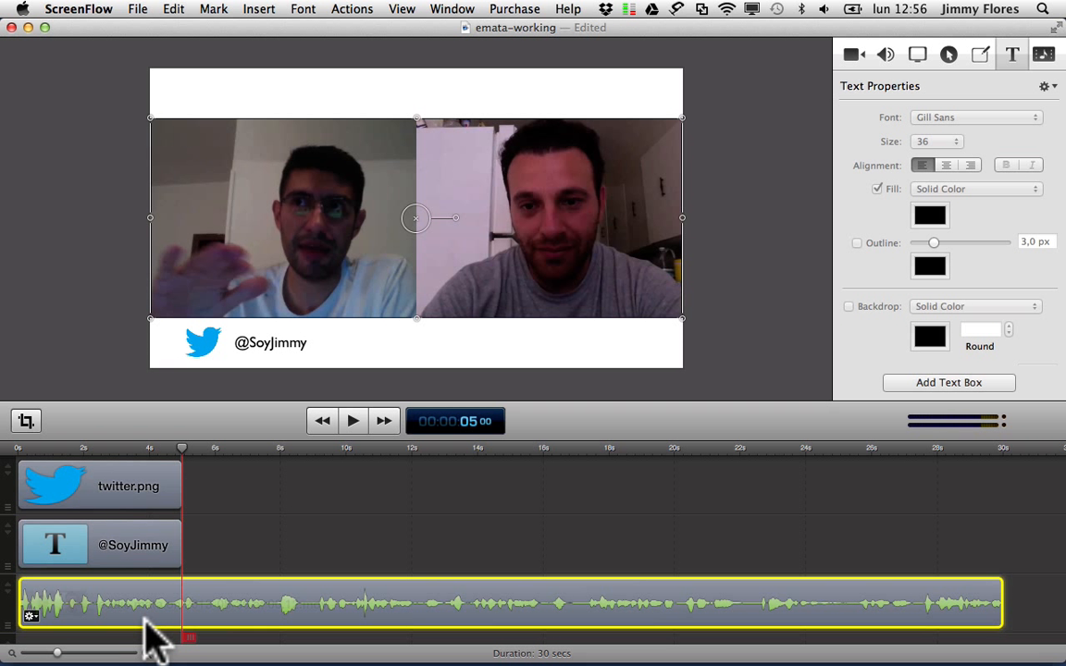
{"action": "left_click", "coordinate": [134, 505], "text": "shift"}
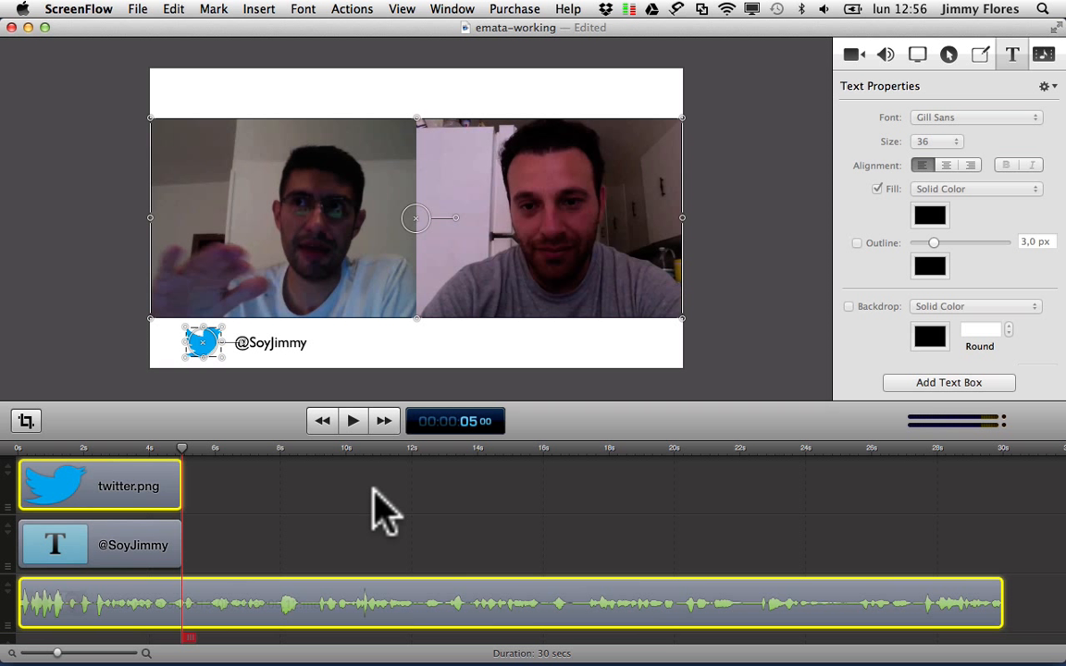
{"action": "left_click", "coordinate": [316, 514]}
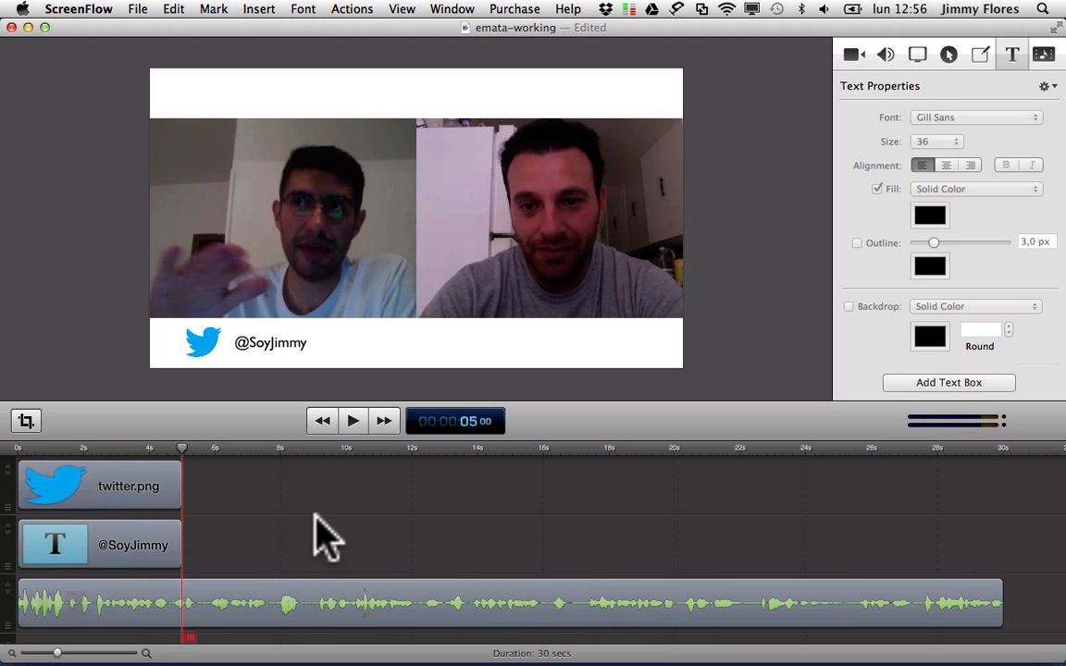
{"action": "left_click", "coordinate": [182, 610]}
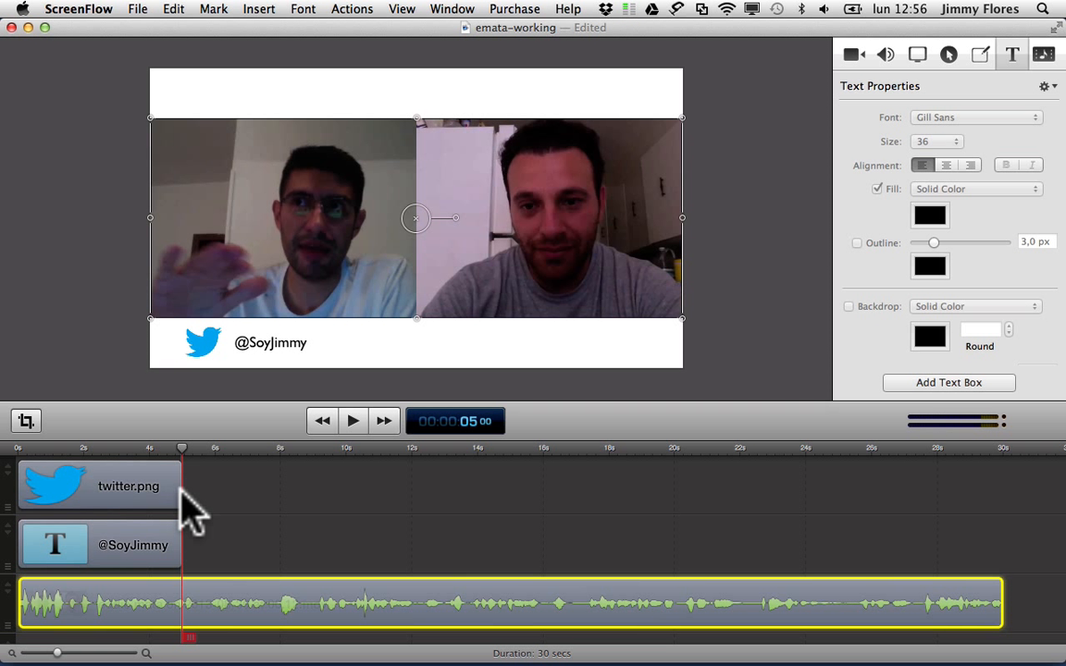
{"action": "left_click", "coordinate": [135, 511]}
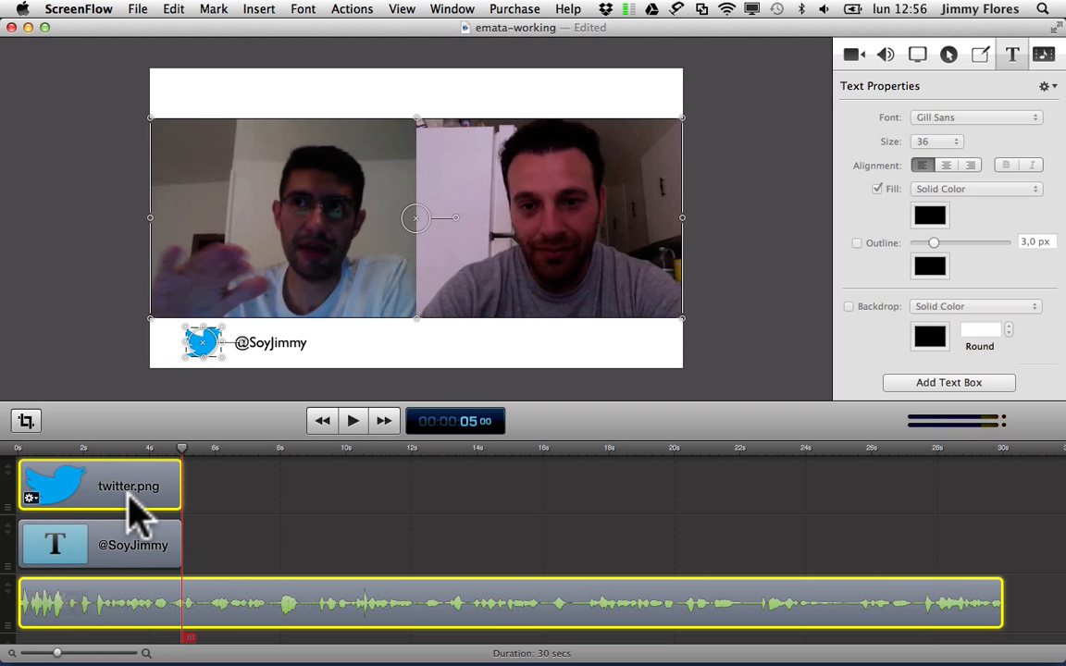
{"action": "left_click", "coordinate": [324, 460]}
Group the twitter.png and handle caption clips.
{"action": "left_click", "coordinate": [136, 475]}
{"action": "left_click", "coordinate": [138, 552], "text": "shift"}
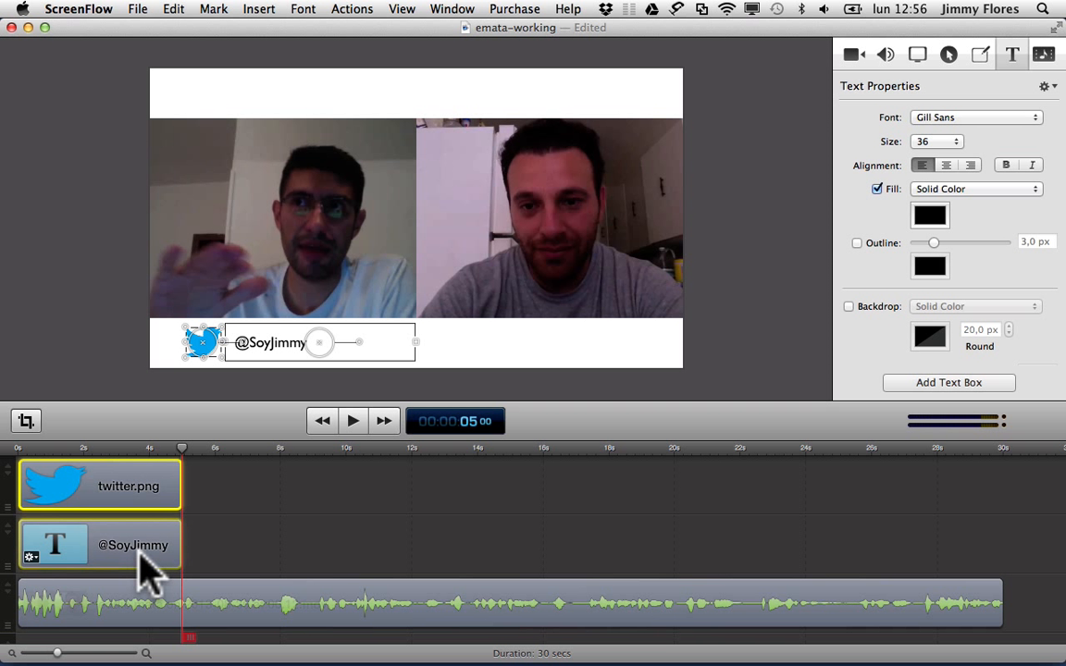
{"action": "left_click", "coordinate": [182, 10]}
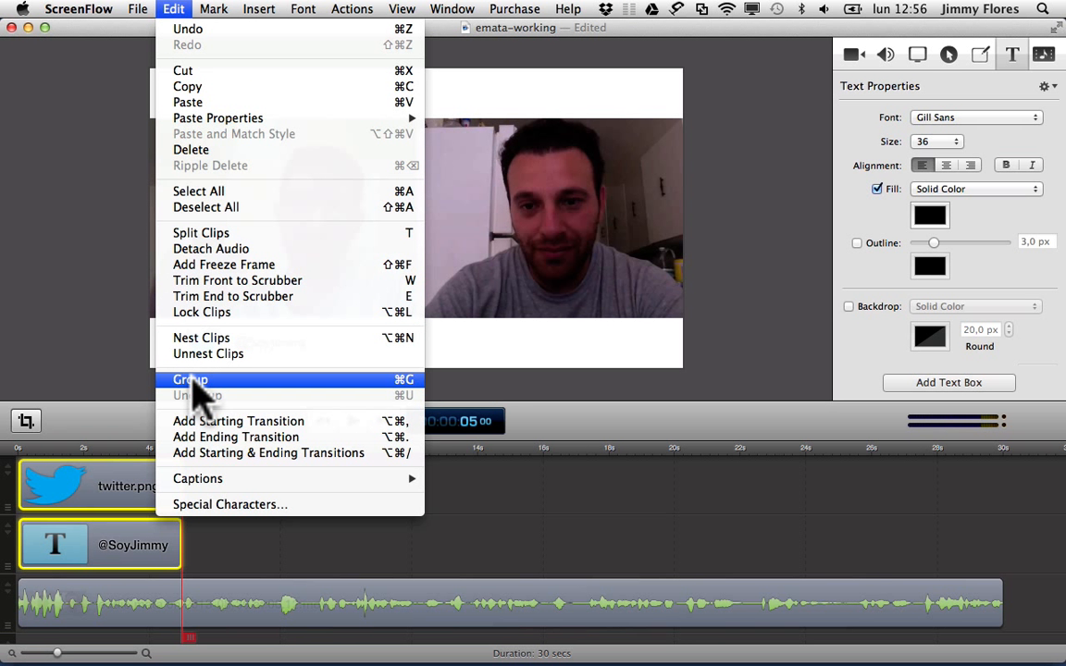
{"action": "left_click", "coordinate": [191, 380]}
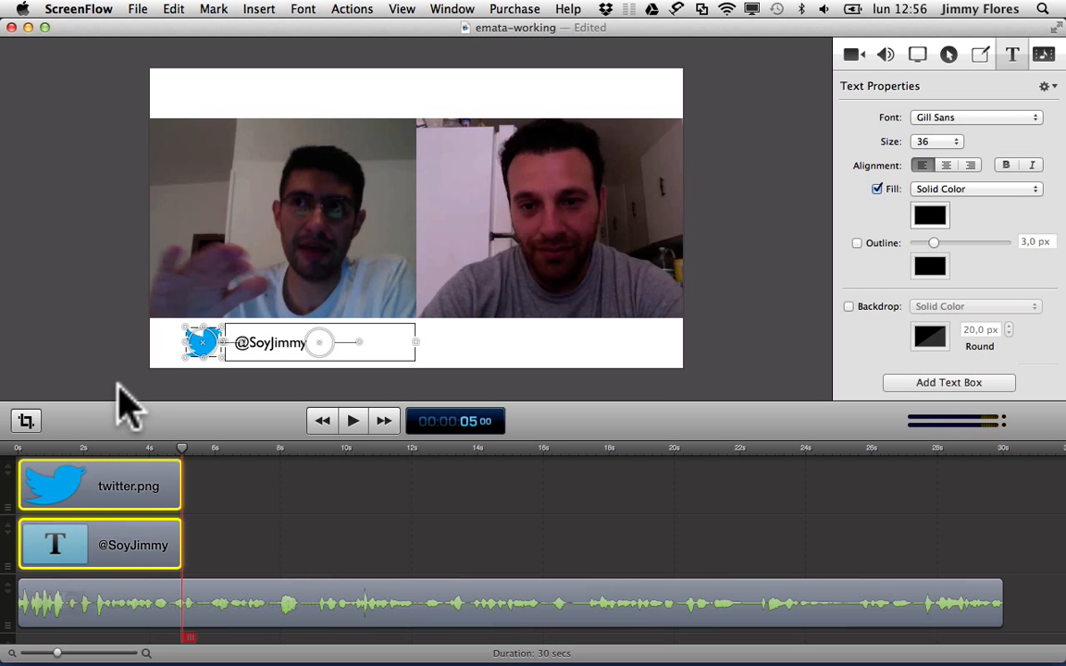
Check the grouping by deselecting everything and selecting just the Twitter logo or the caption on the canvas.
{"action": "left_click", "coordinate": [182, 381]}
{"action": "left_click", "coordinate": [260, 338]}
{"action": "left_click", "coordinate": [219, 381]}
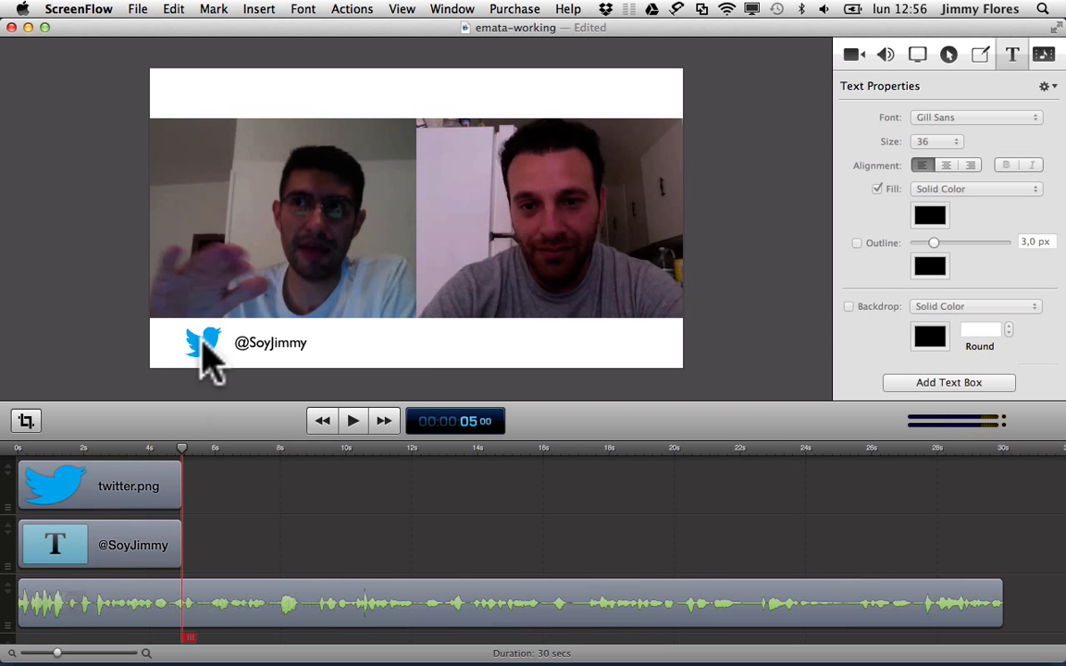
{"action": "left_click", "coordinate": [202, 342]}
{"action": "left_click", "coordinate": [185, 383]}
{"action": "left_click", "coordinate": [202, 341]}
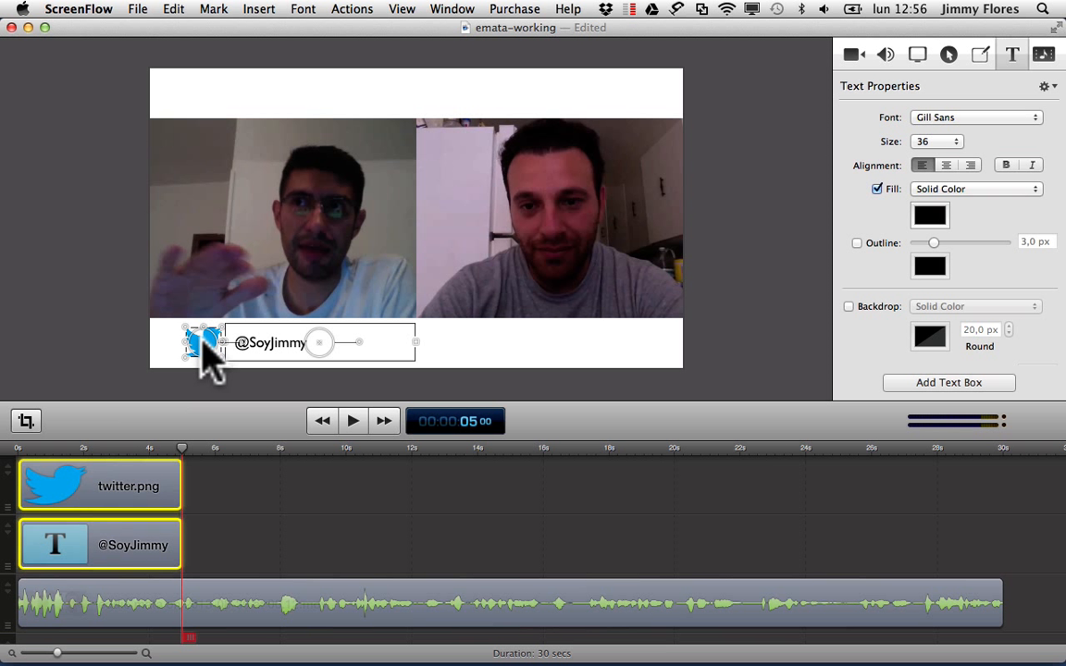
Nest the grouped logo and handle caption into a single clip and move it up to the top track.
{"action": "right_click", "coordinate": [169, 547]}
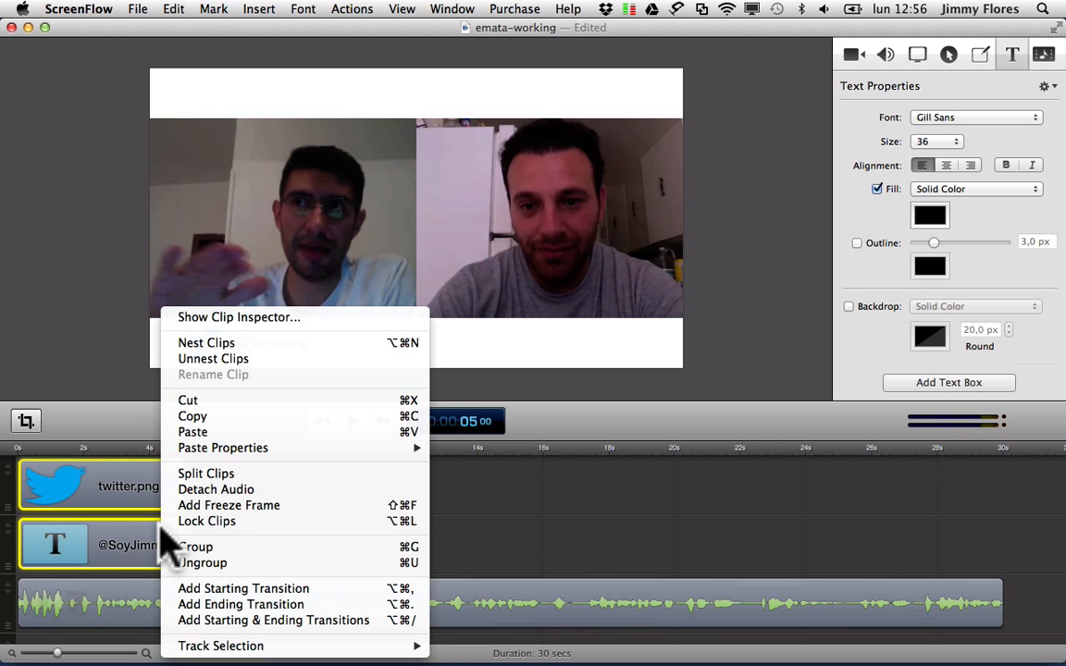
{"action": "left_click", "coordinate": [533, 500]}
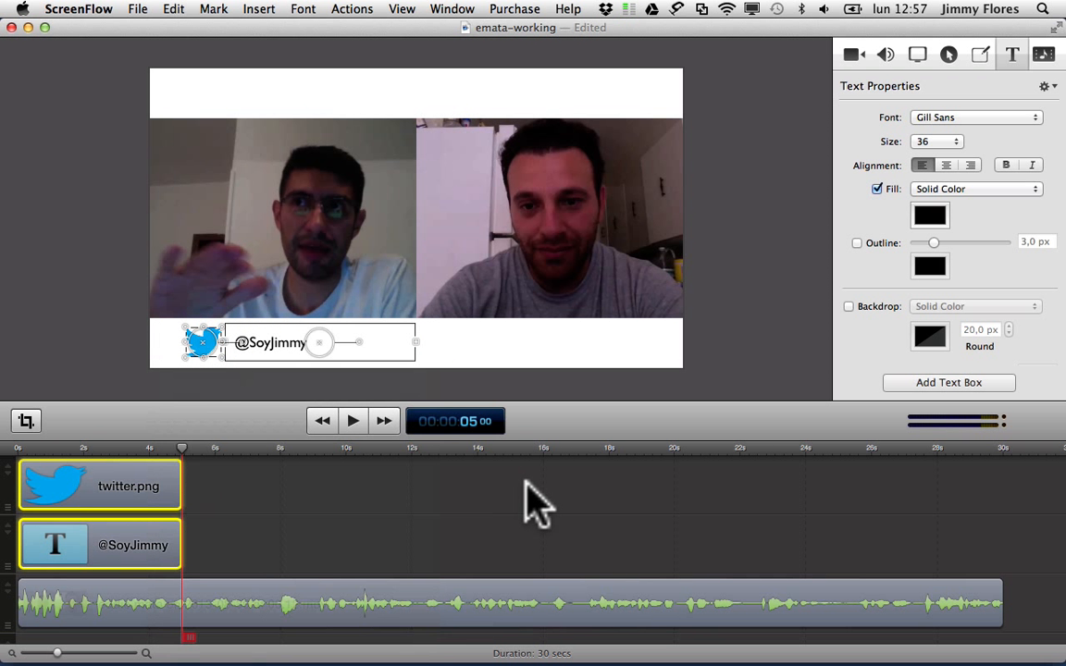
{"action": "left_click", "coordinate": [243, 490]}
{"action": "left_click", "coordinate": [103, 481]}
{"action": "right_click", "coordinate": [134, 495]}
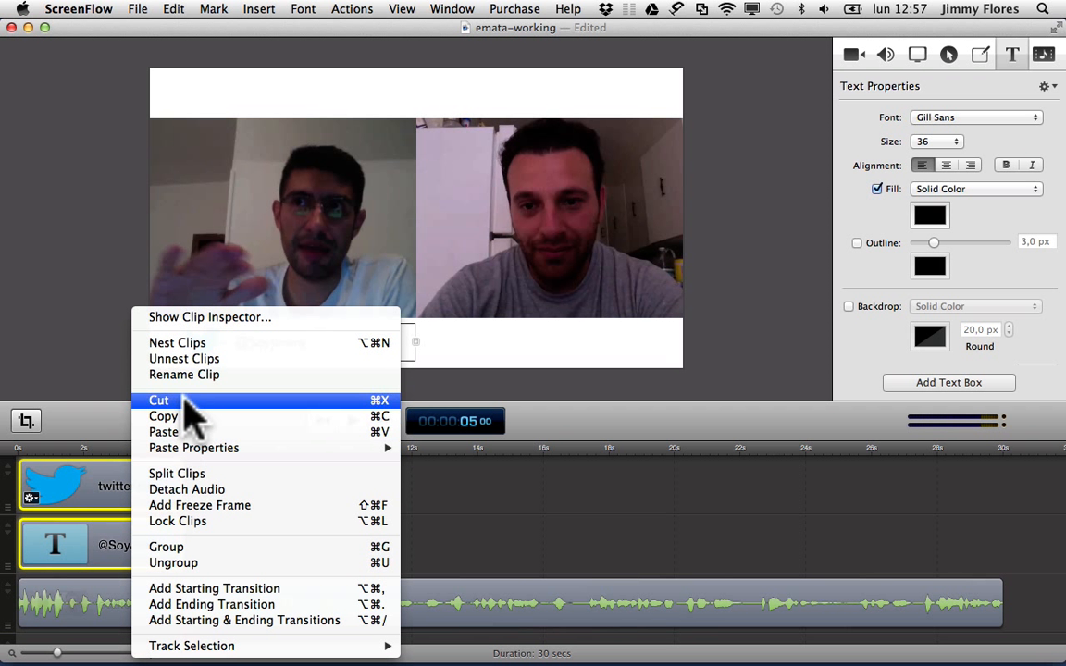
{"action": "left_click", "coordinate": [203, 347]}
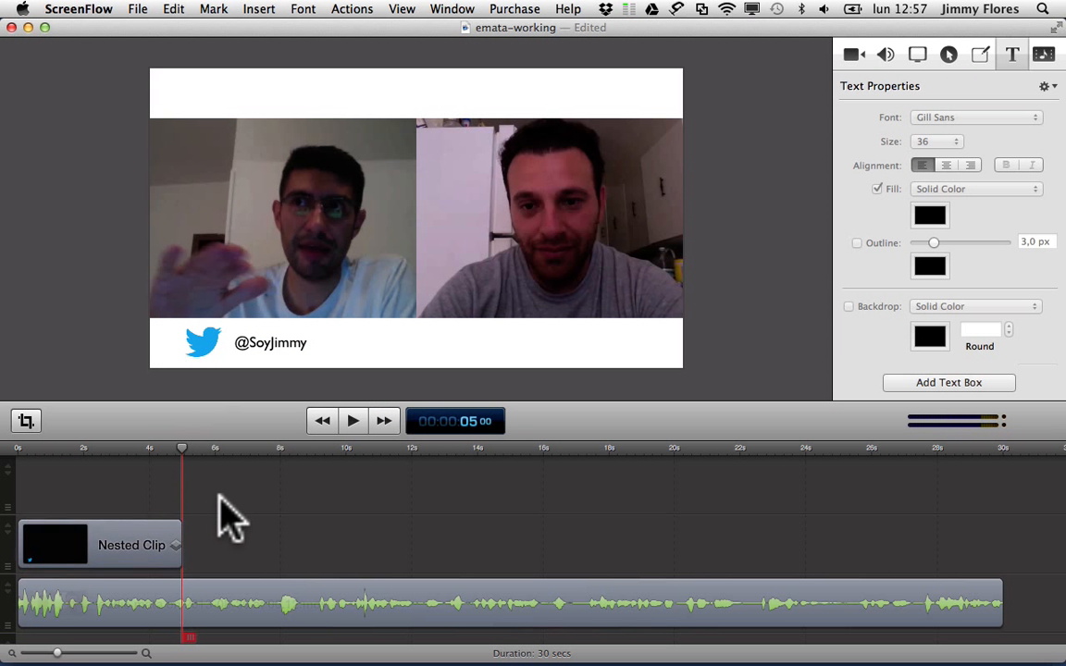
{"action": "left_click_drag", "start_coordinate": [106, 565], "coordinate": [107, 518]}
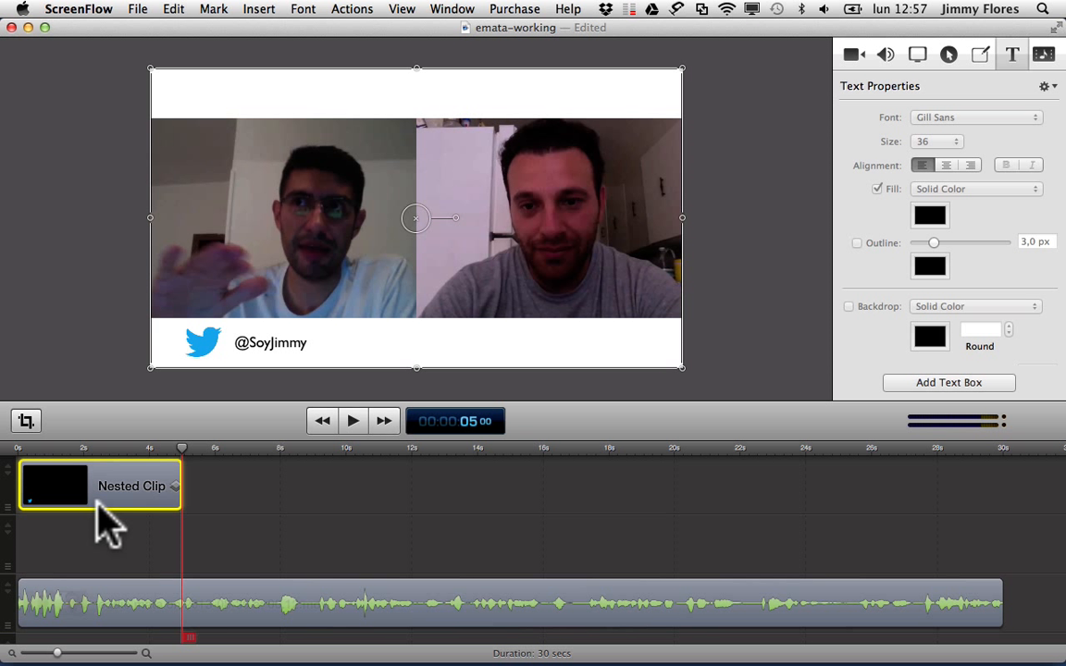
Move the interview video clip up to the track directly below the nested clip, then select the nested clip.
{"action": "left_click_drag", "start_coordinate": [96, 595], "coordinate": [105, 566]}
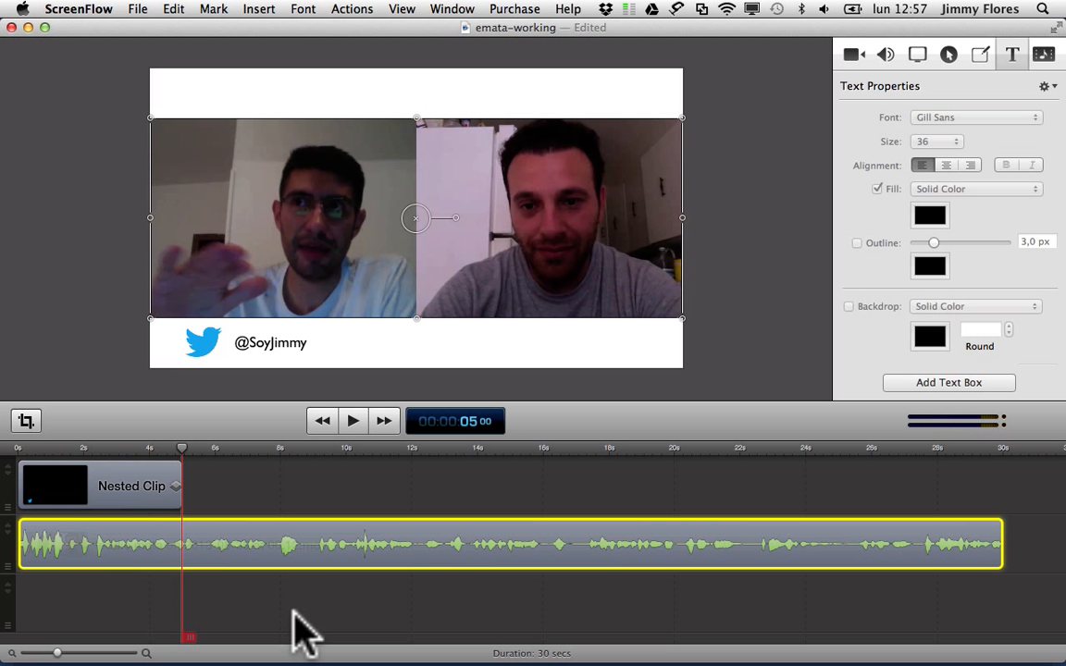
{"action": "left_click", "coordinate": [338, 624]}
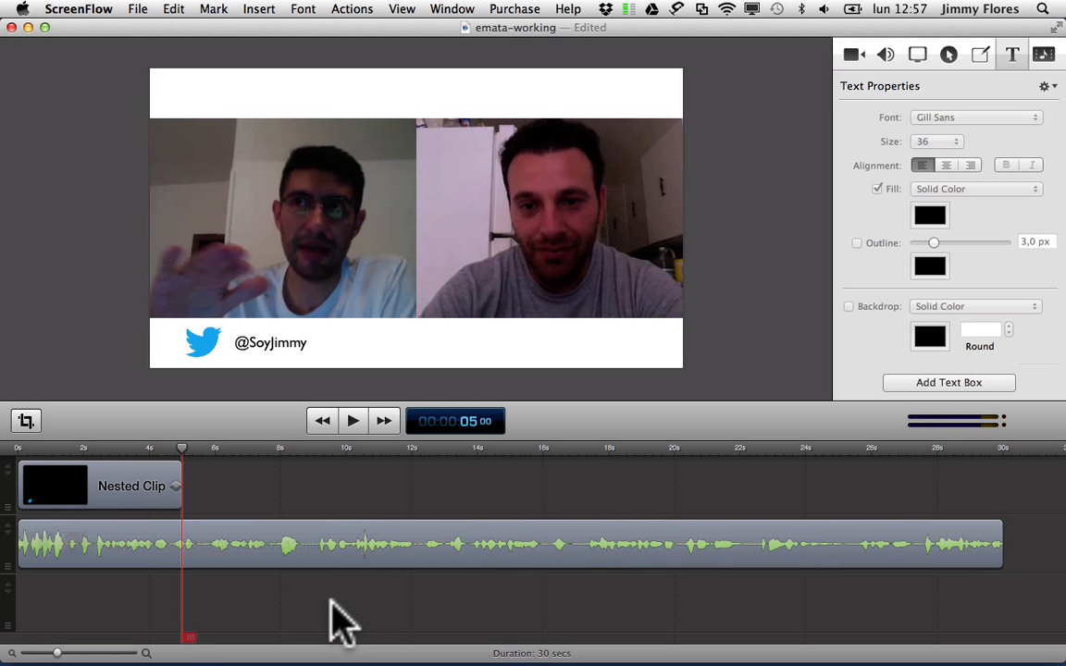
{"action": "left_click", "coordinate": [139, 495]}
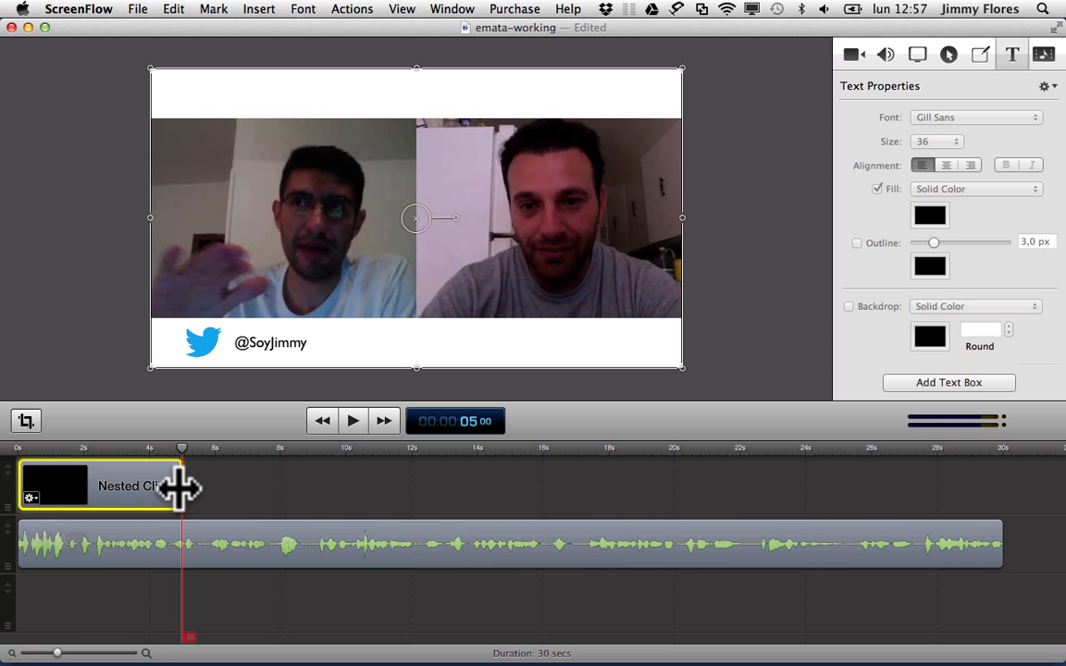
Undo the interview clip's move and the nesting of the Twitter logo and handle caption.
{"action": "key", "text": "super+z"}
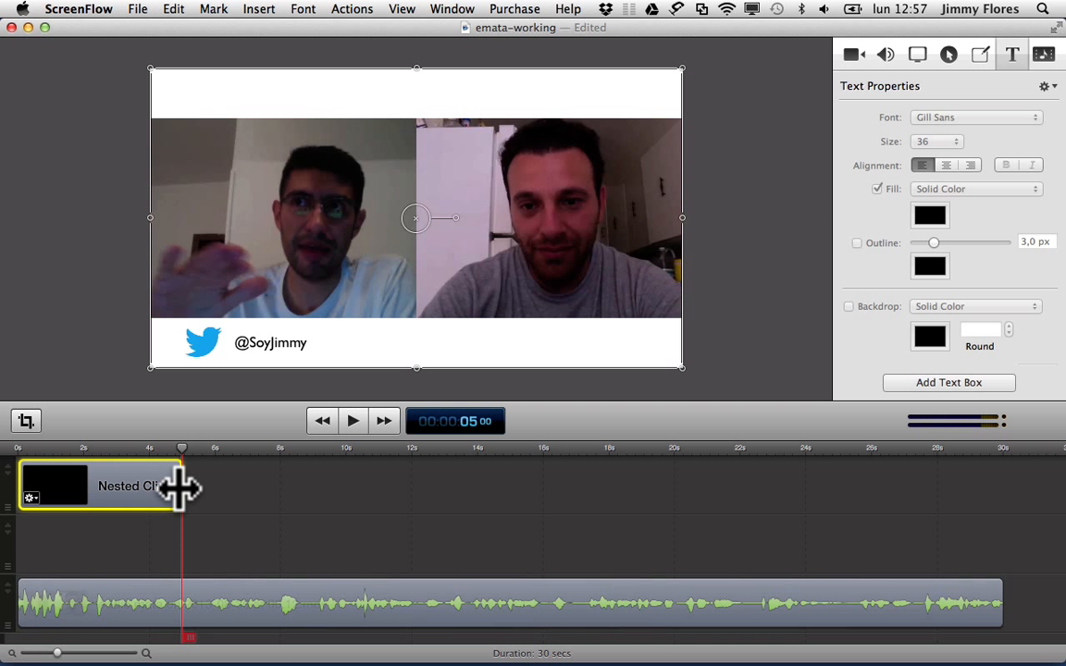
{"action": "key", "text": "super+z"}
{"action": "key", "text": "super+z"}
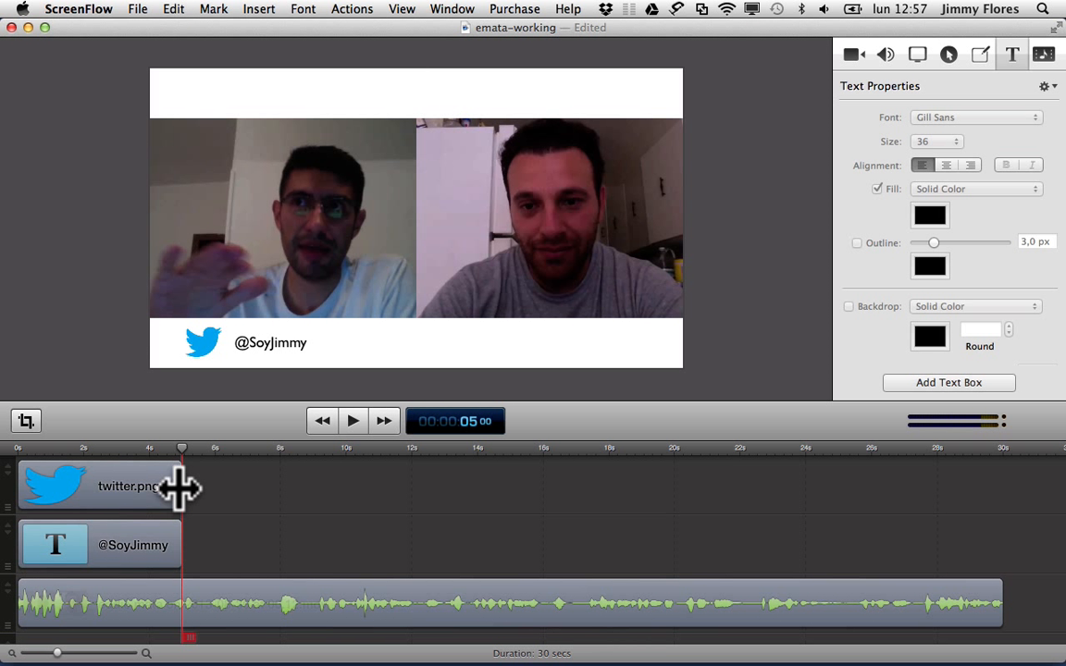
At the start of the timeline, move the grouped logo and handle caption just below the canvas, at a vertical position of about -436.
{"action": "left_click", "coordinate": [130, 507]}
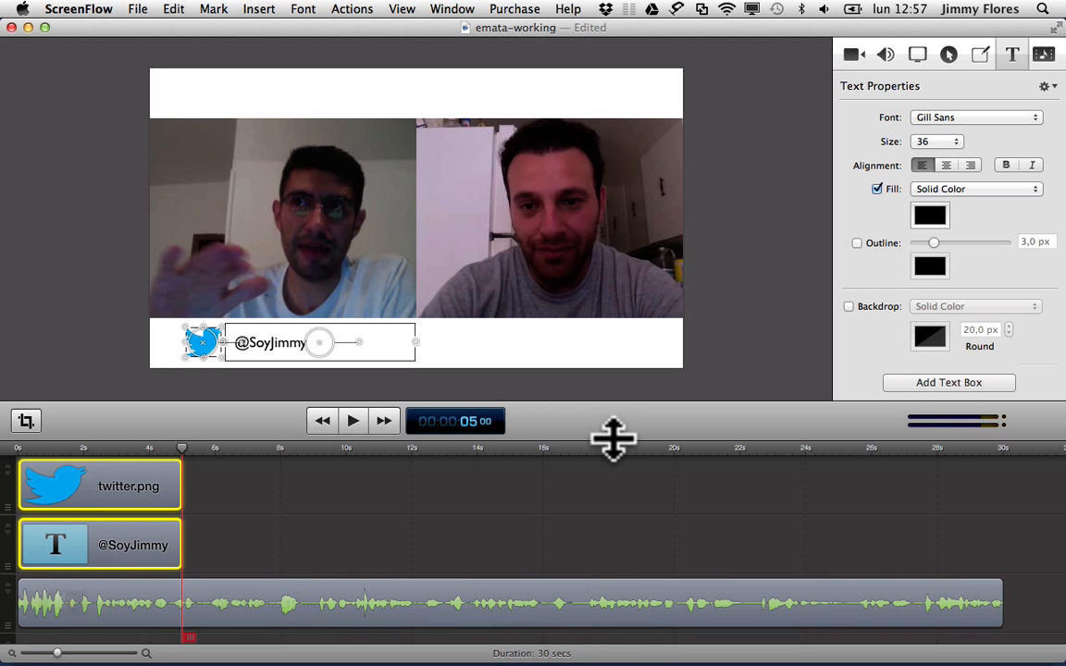
{"action": "left_click_drag", "start_coordinate": [613, 434], "coordinate": [604, 488]}
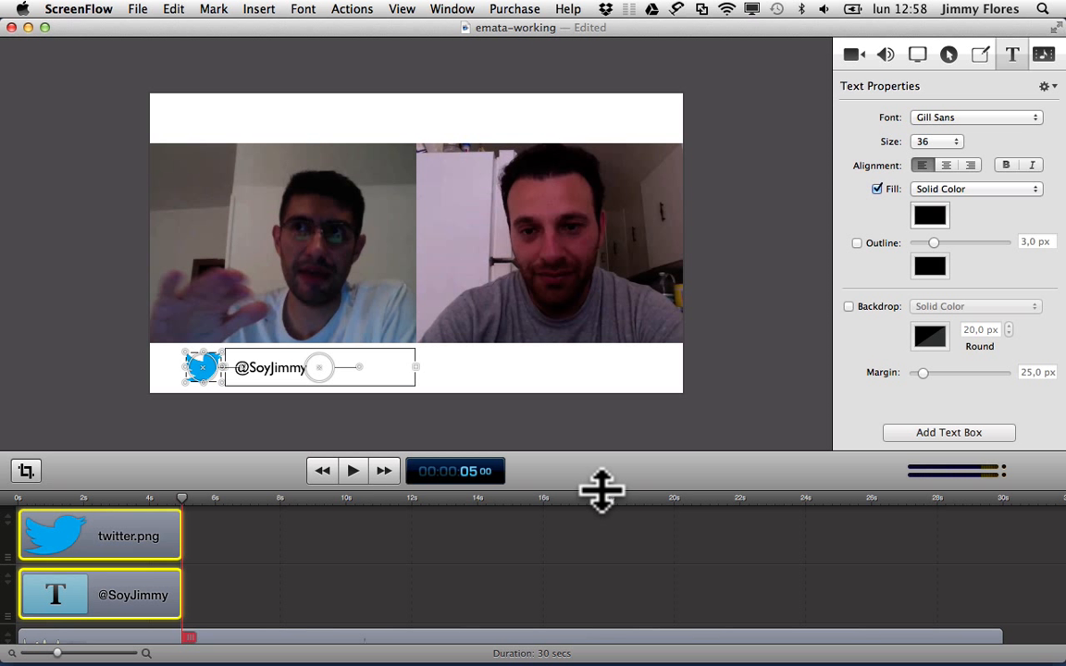
{"action": "left_click_drag", "start_coordinate": [602, 490], "coordinate": [572, 500]}
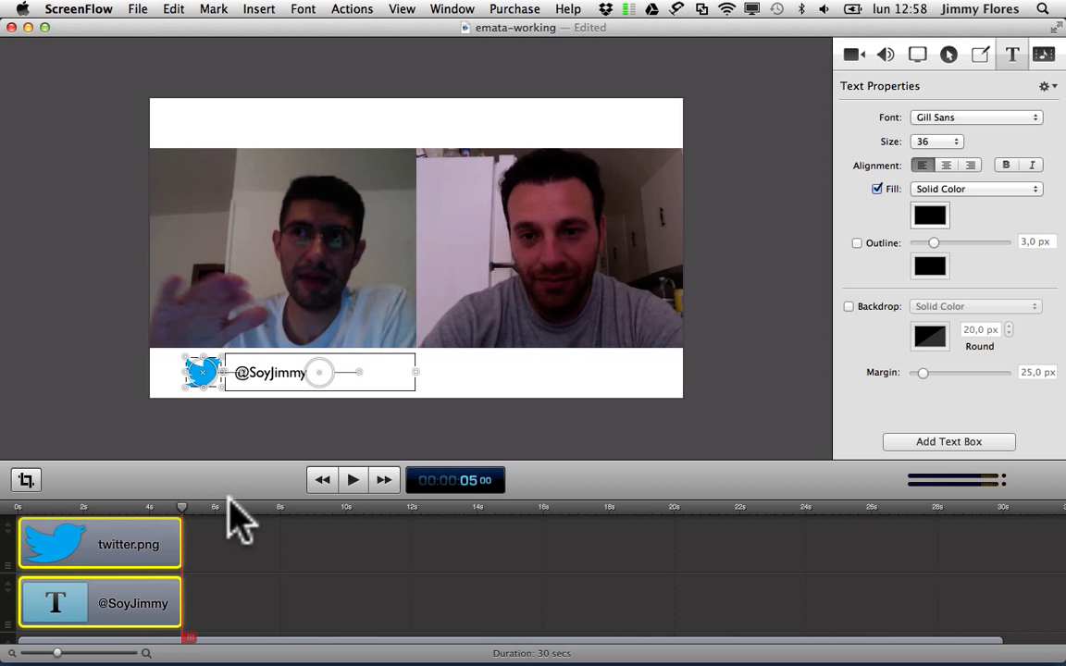
{"action": "left_click", "coordinate": [323, 480]}
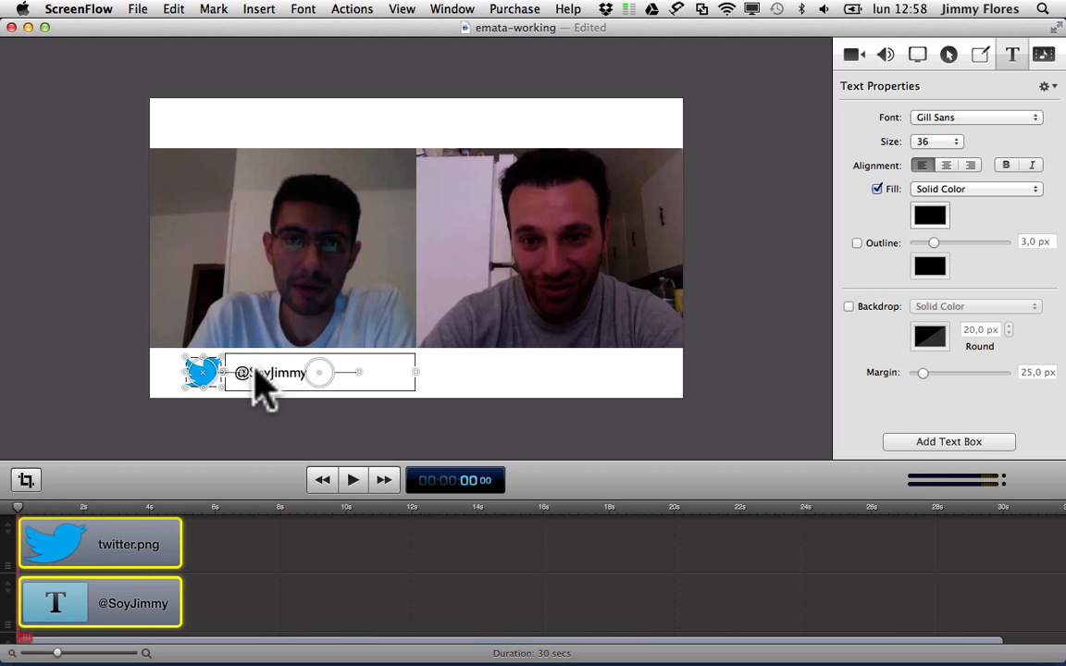
{"action": "left_click_drag", "start_coordinate": [252, 371], "coordinate": [242, 427]}
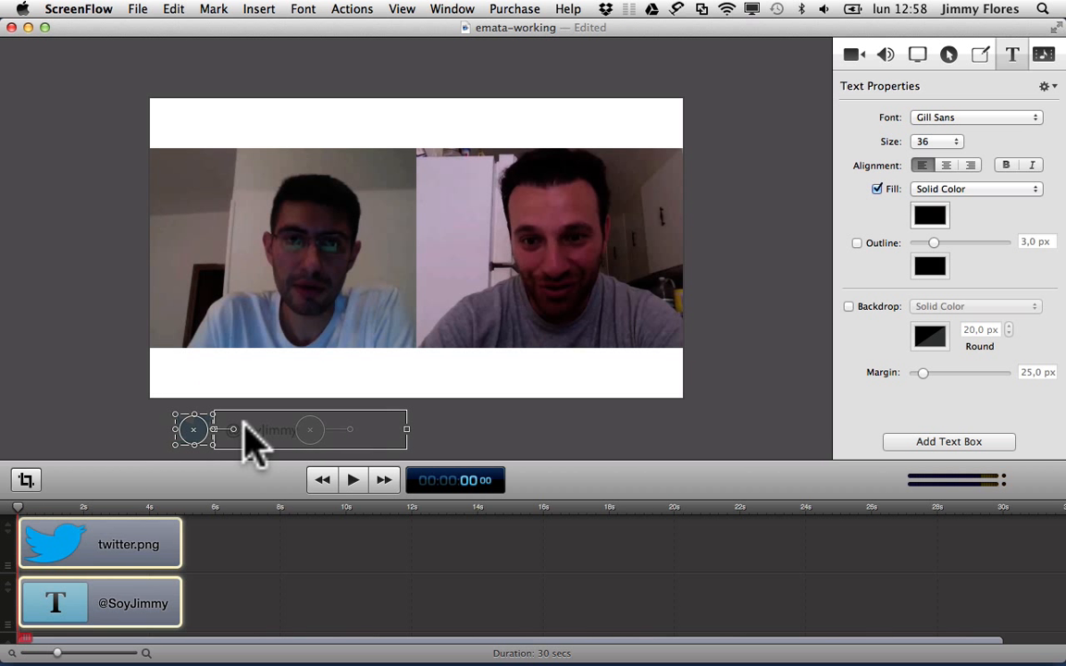
{"action": "left_click", "coordinate": [111, 421]}
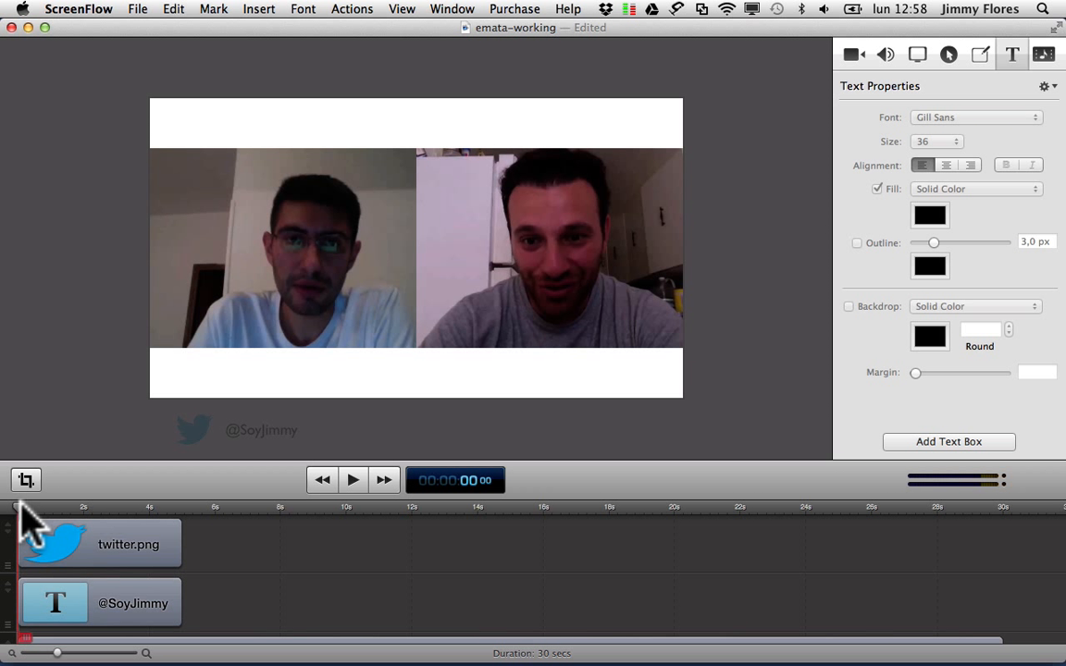
Add a video action to the logo and caption clips ending at 00:00:01 11 that raises them onto the white strip at vertical position -300.
{"action": "left_click_drag", "start_coordinate": [22, 508], "coordinate": [65, 516]}
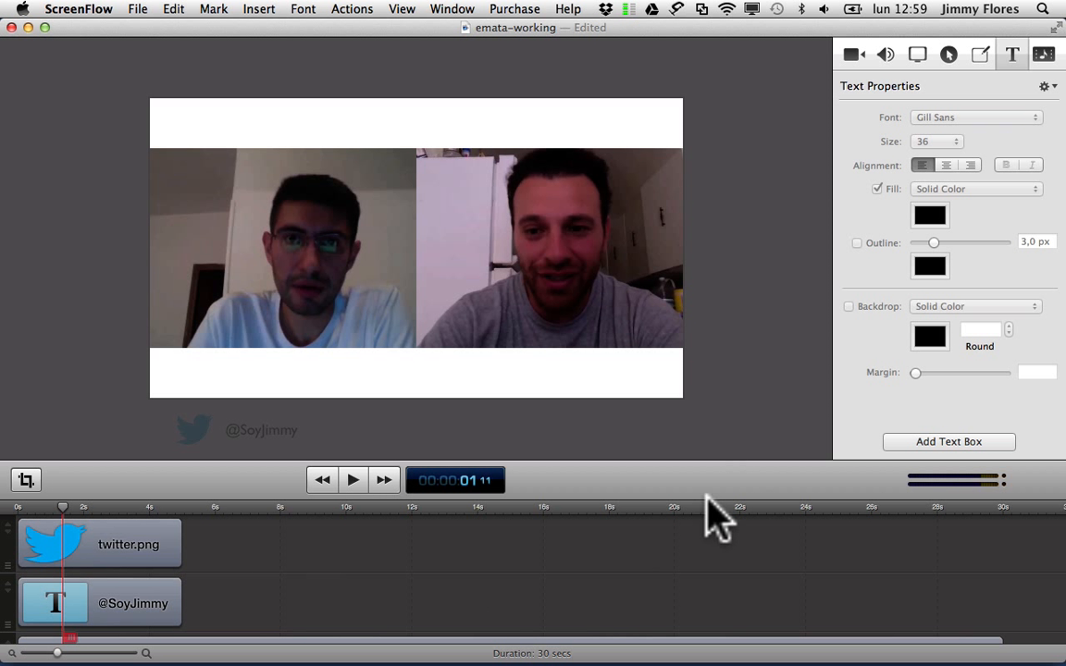
{"action": "left_click", "coordinate": [853, 54]}
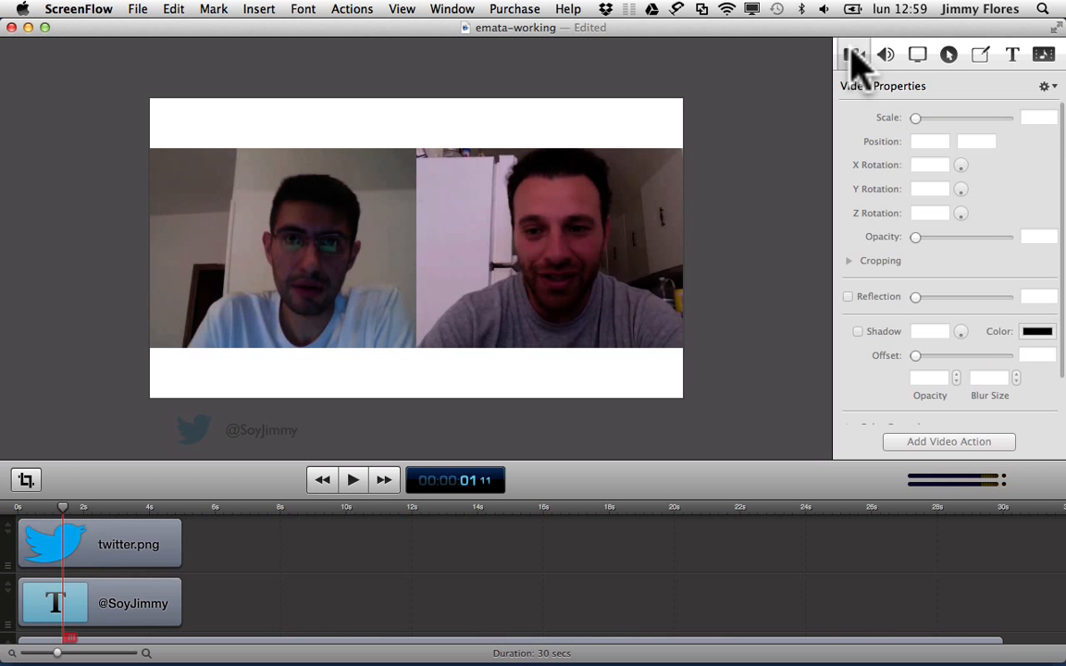
{"action": "left_click", "coordinate": [70, 581]}
{"action": "left_click", "coordinate": [69, 552], "text": "shift"}
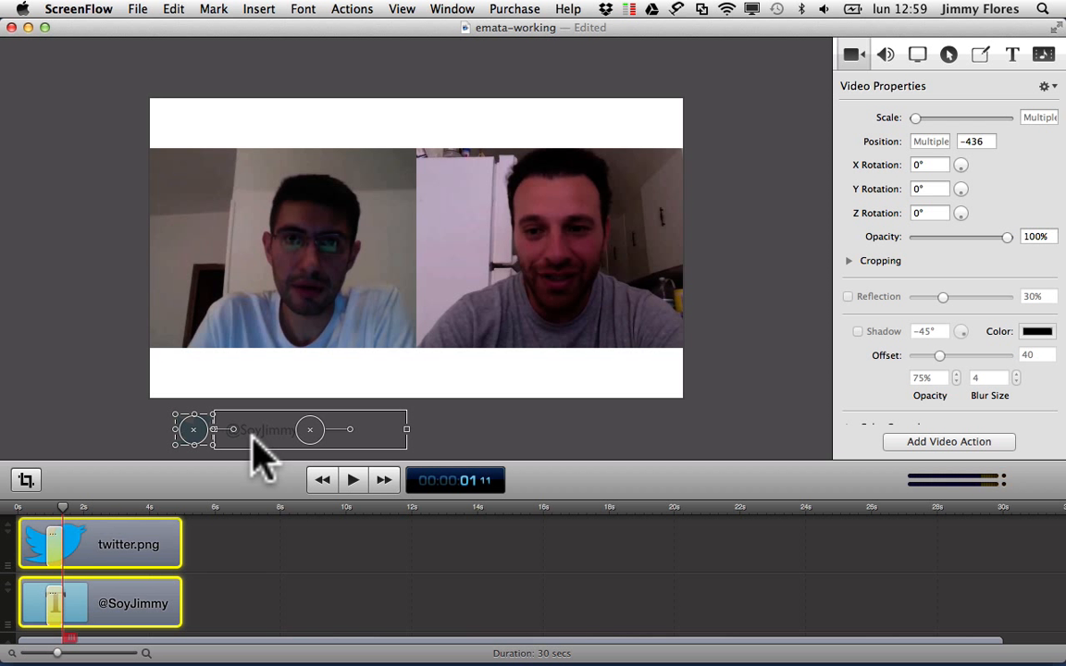
{"action": "left_click_drag", "start_coordinate": [252, 435], "coordinate": [266, 378]}
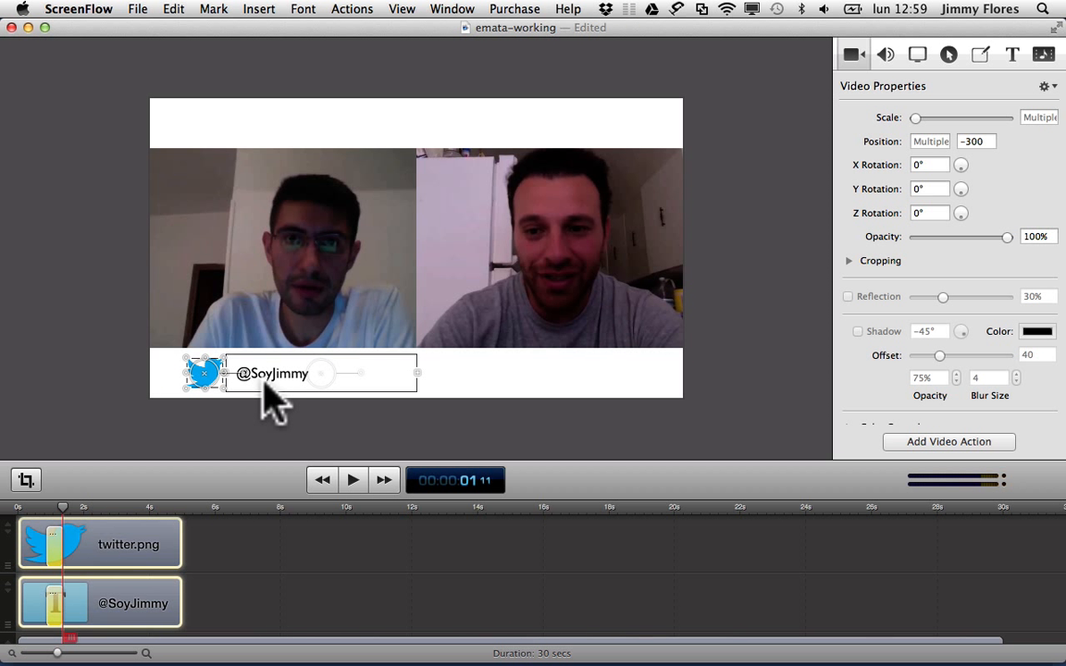
Play the opening seconds to preview the logo and caption sliding up onto the canvas.
{"action": "left_click", "coordinate": [47, 507]}
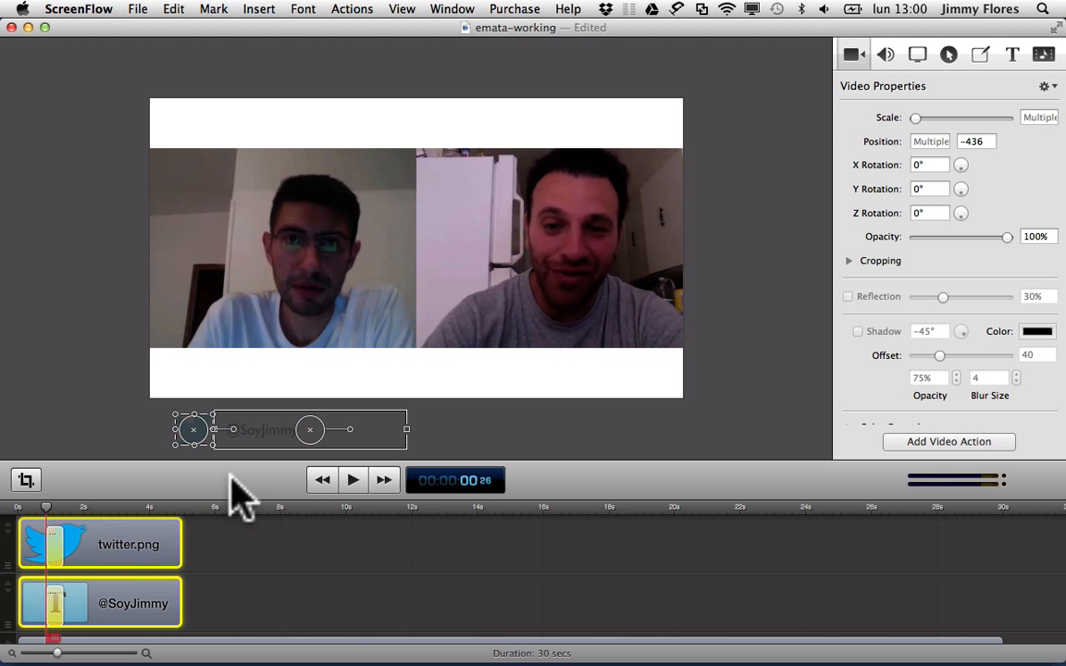
{"action": "left_click", "coordinate": [351, 477]}
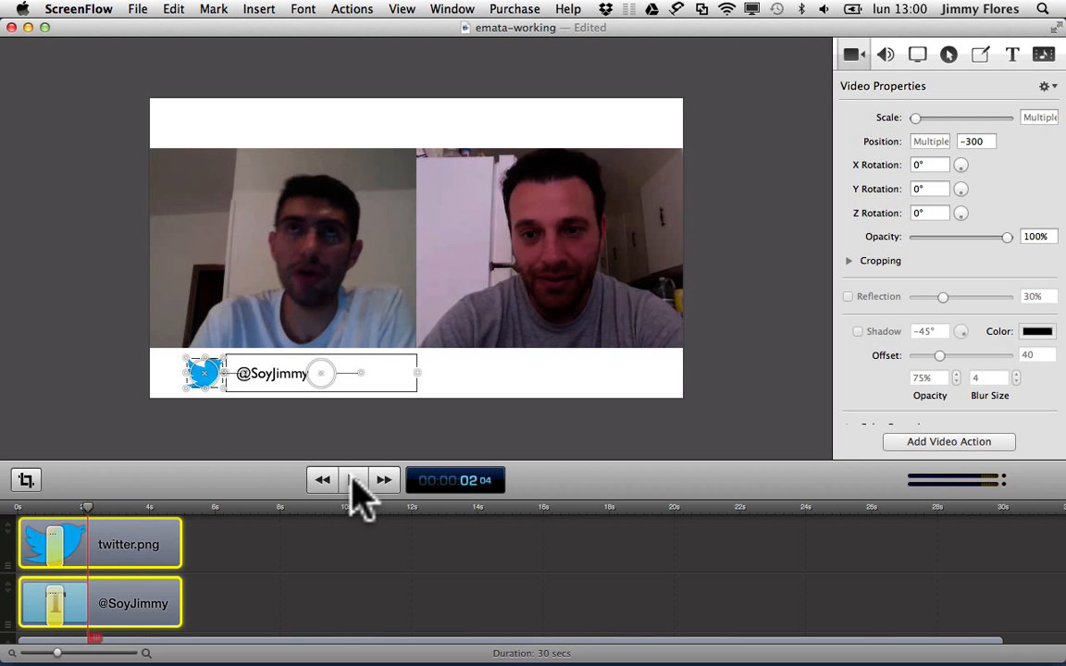
{"action": "left_click", "coordinate": [326, 481]}
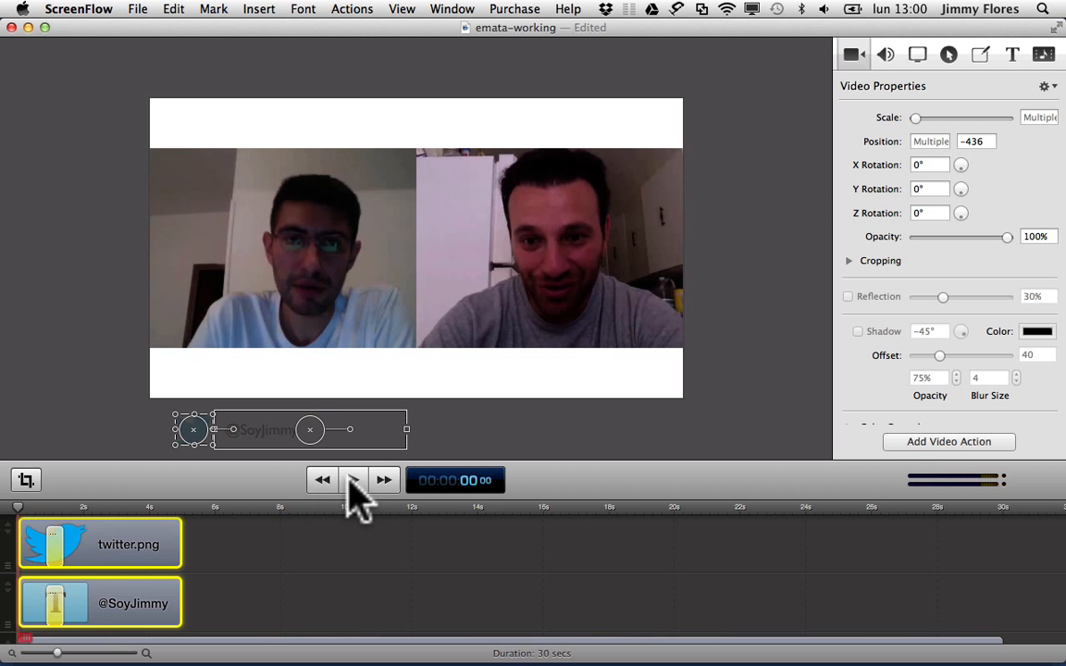
{"action": "left_click", "coordinate": [351, 480]}
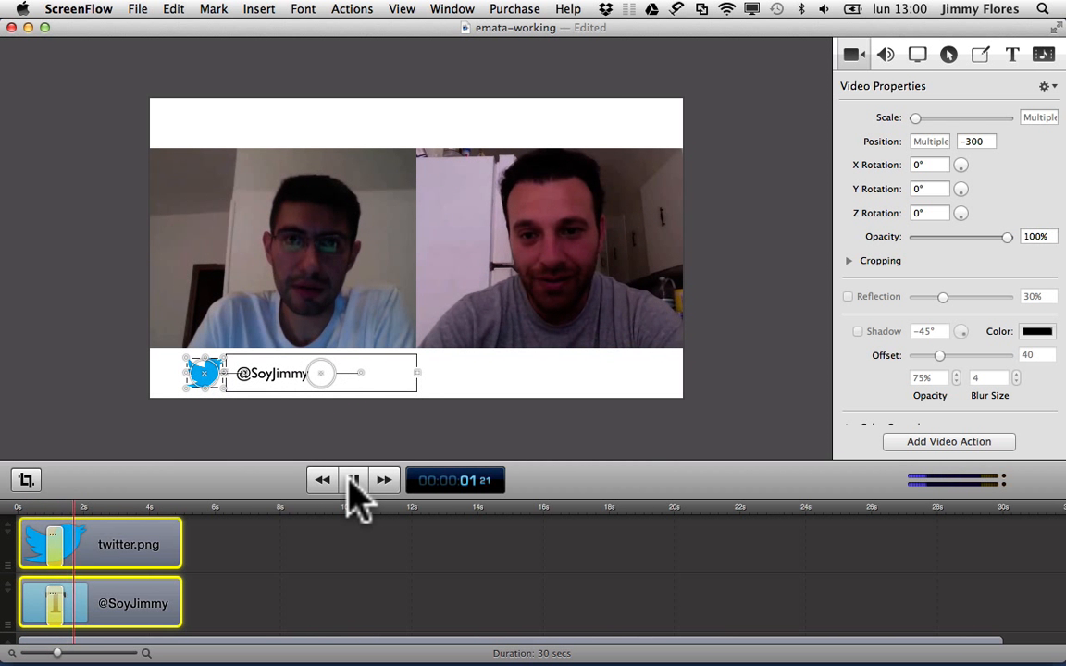
{"action": "left_click", "coordinate": [355, 479]}
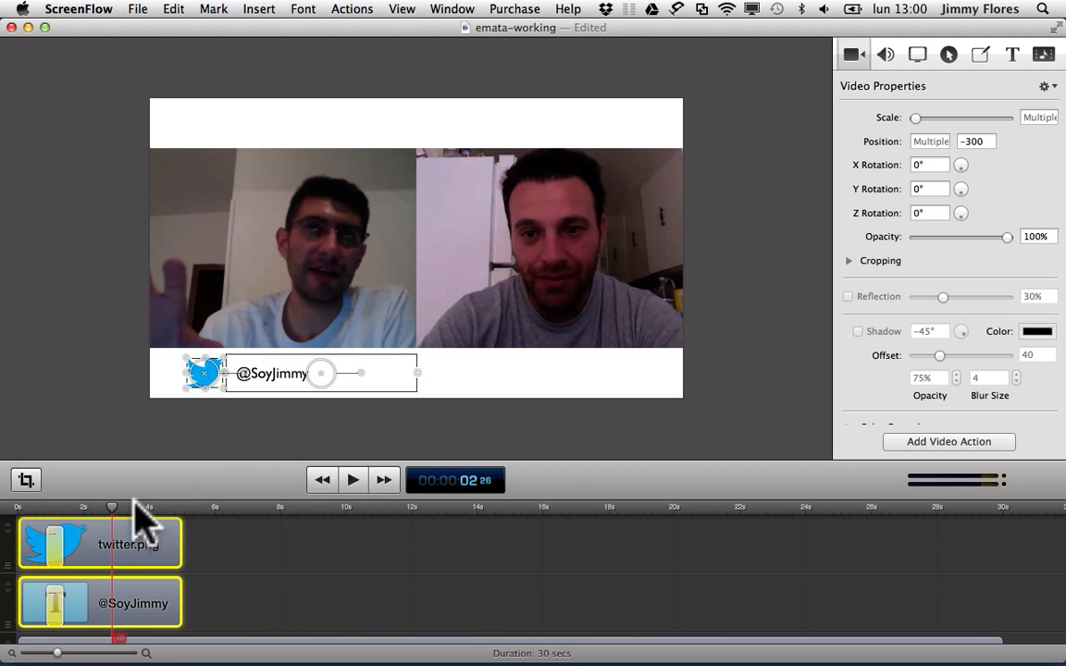
Set the opacity of the logo and caption clips to 0 at the beginning of their video action, at 00:00:00 26.
{"action": "left_click_drag", "start_coordinate": [106, 507], "coordinate": [56, 508]}
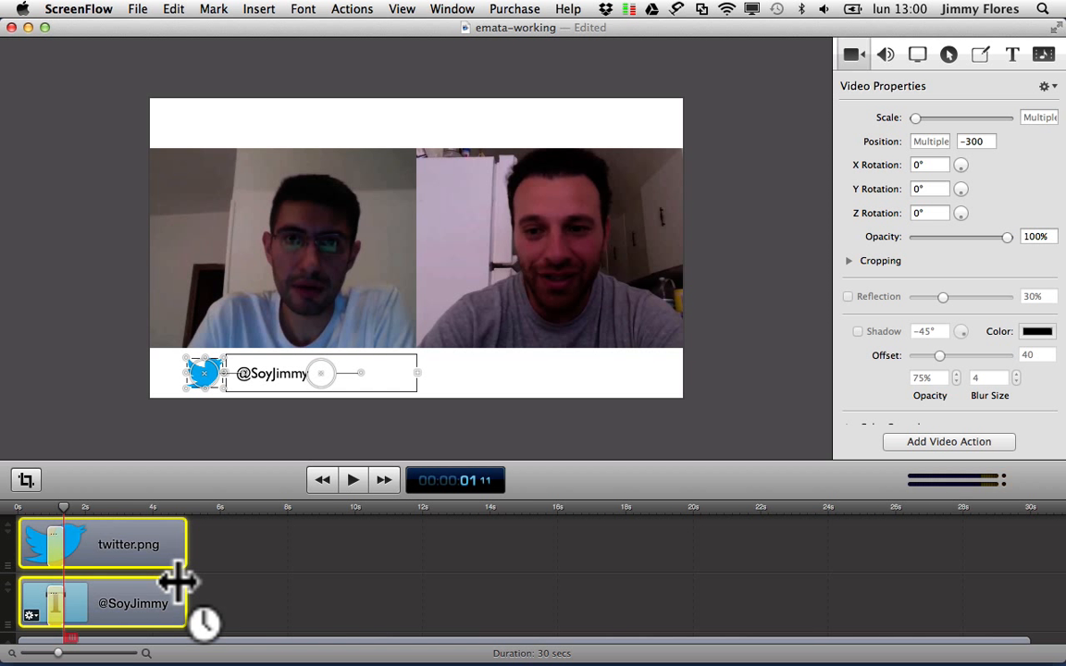
{"action": "scroll", "coordinate": [179, 581], "scroll_direction": "up", "scroll_amount": 5}
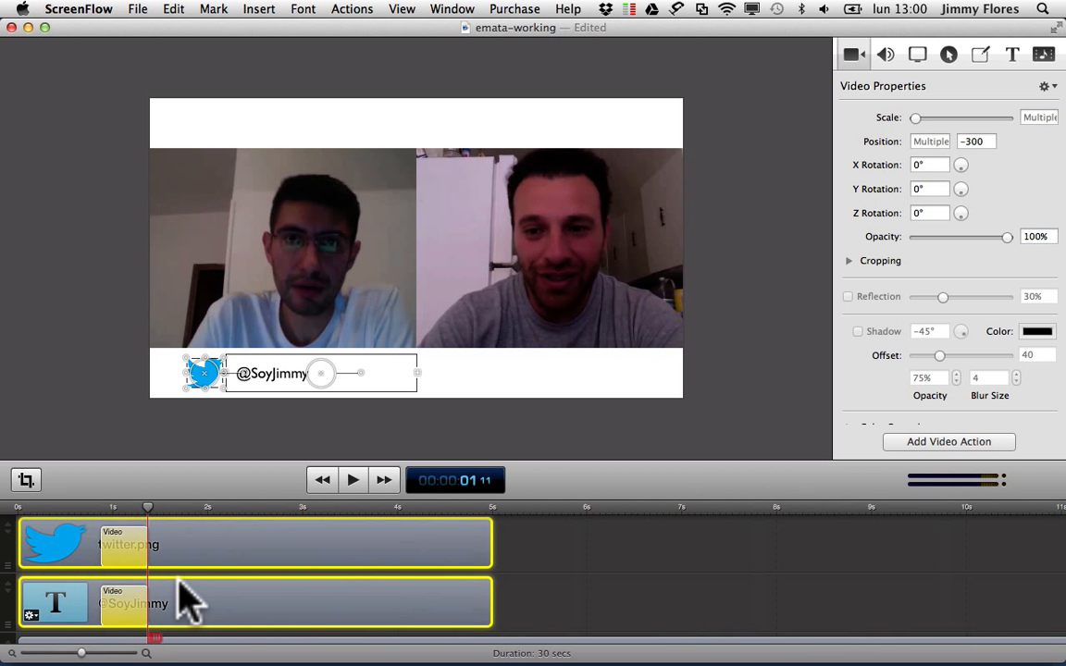
{"action": "scroll", "coordinate": [178, 583], "scroll_direction": "up", "scroll_amount": 1}
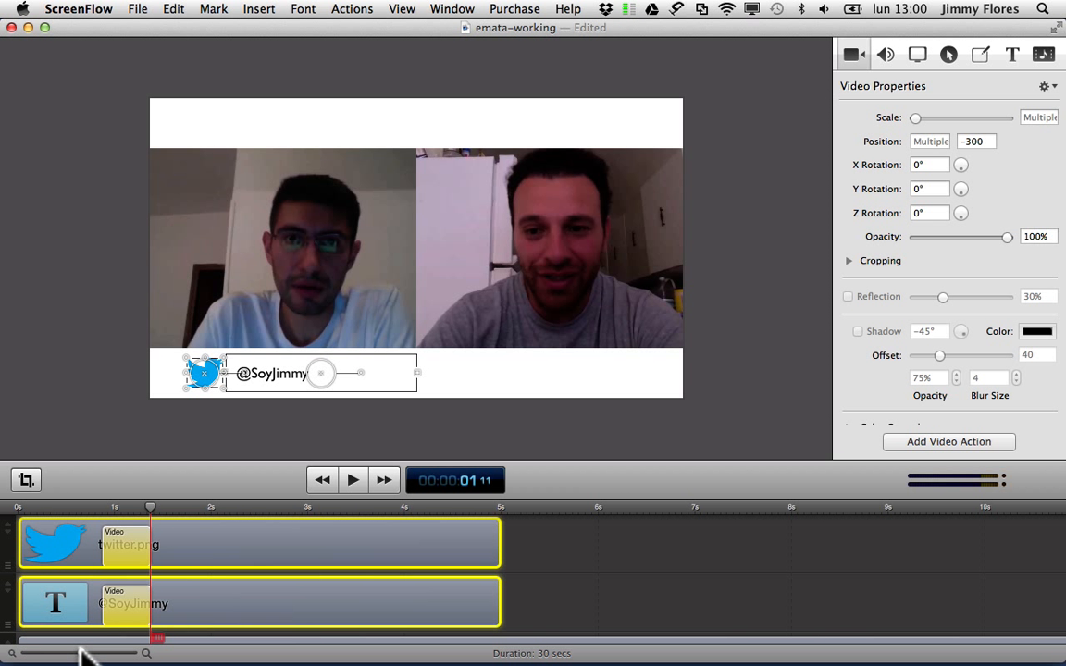
{"action": "mouse_move", "coordinate": [81, 655]}
{"action": "left_mouse_down"}
{"action": "mouse_move", "coordinate": [36, 655]}
{"action": "mouse_move", "coordinate": [97, 652]}
{"action": "left_mouse_up"}
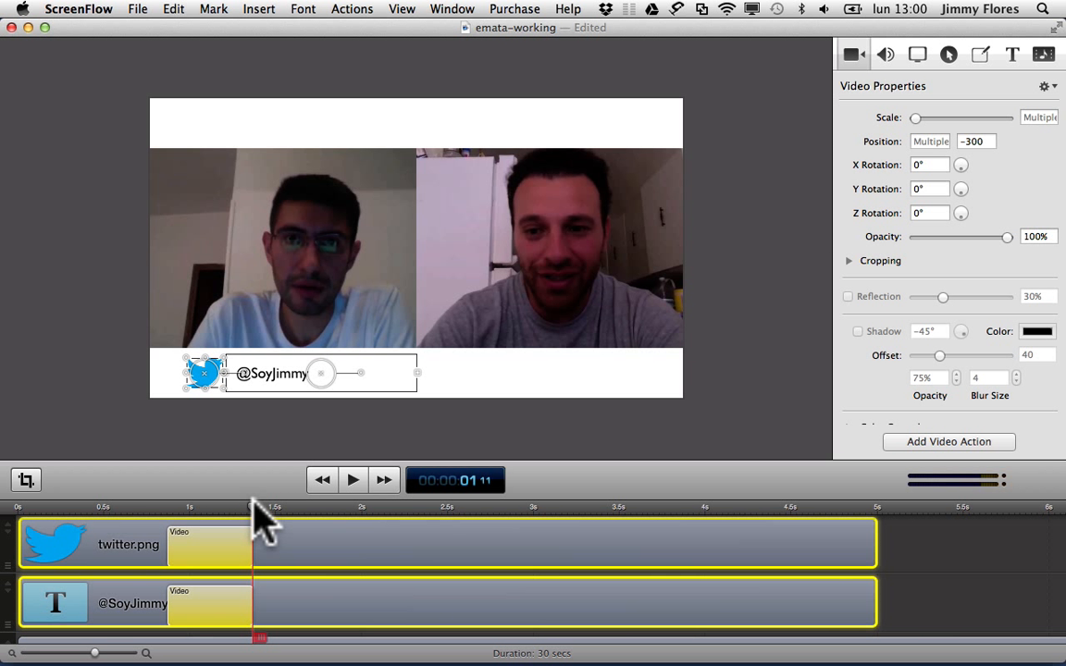
{"action": "left_click_drag", "start_coordinate": [256, 507], "coordinate": [169, 500]}
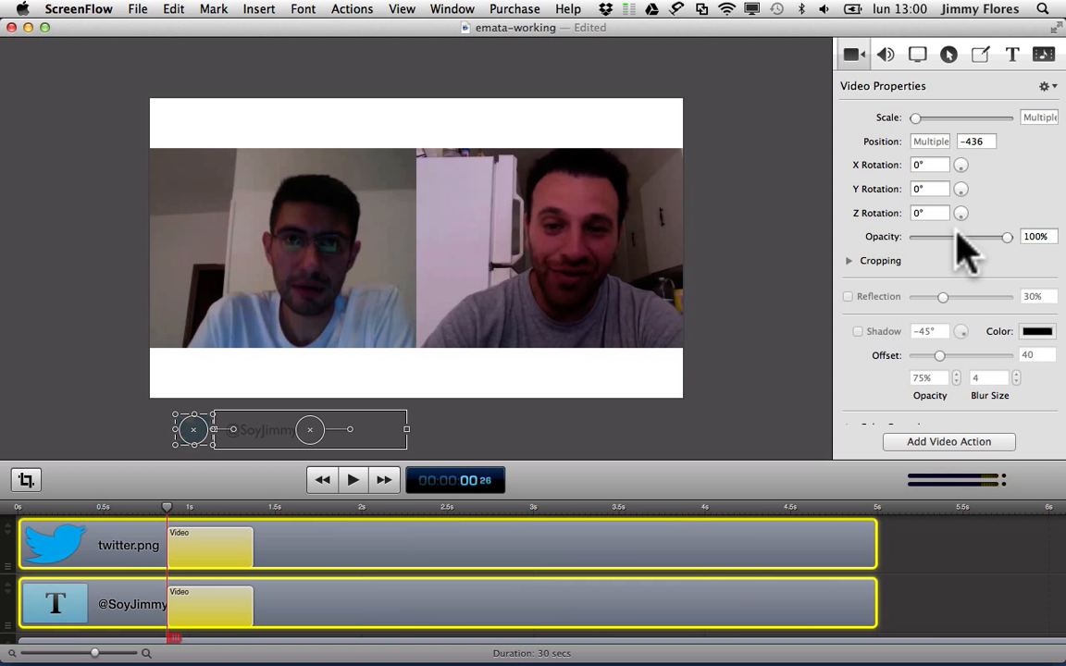
{"action": "left_click_drag", "start_coordinate": [1006, 237], "coordinate": [908, 239]}
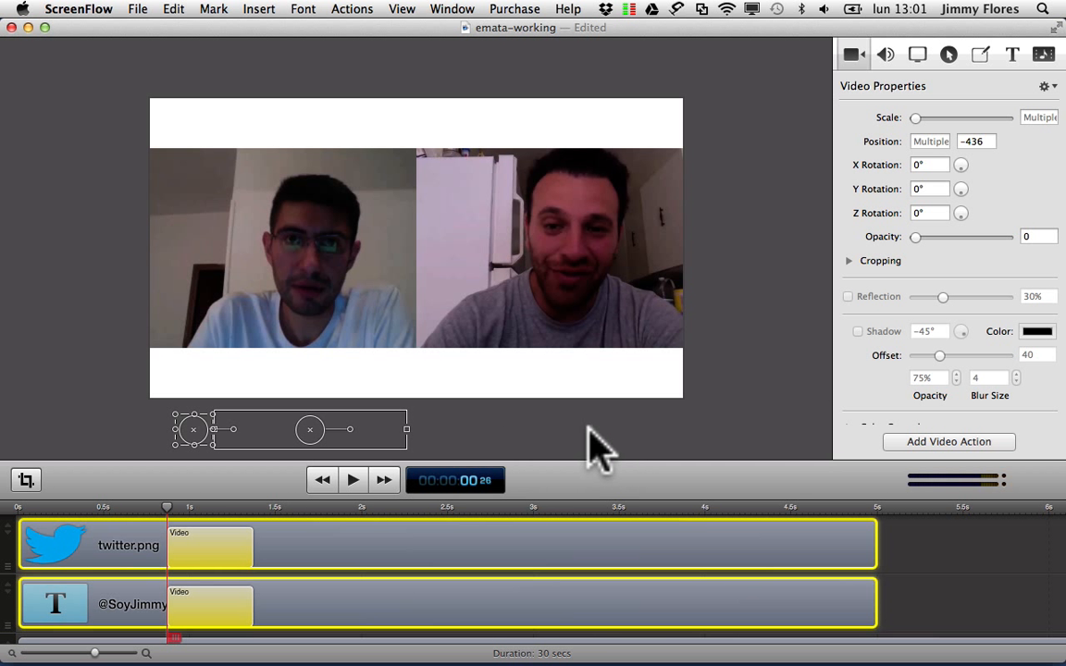
Preview the logo and caption fading in as they rise, then return the playhead to the end of the video action.
{"action": "left_click", "coordinate": [352, 482]}
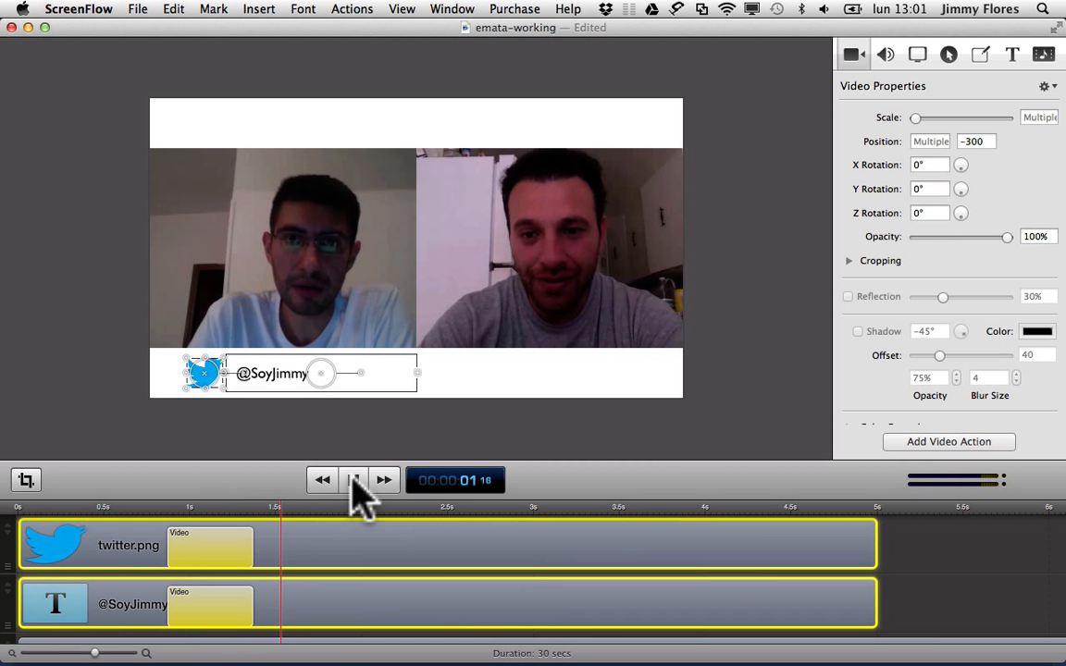
{"action": "left_click", "coordinate": [354, 481]}
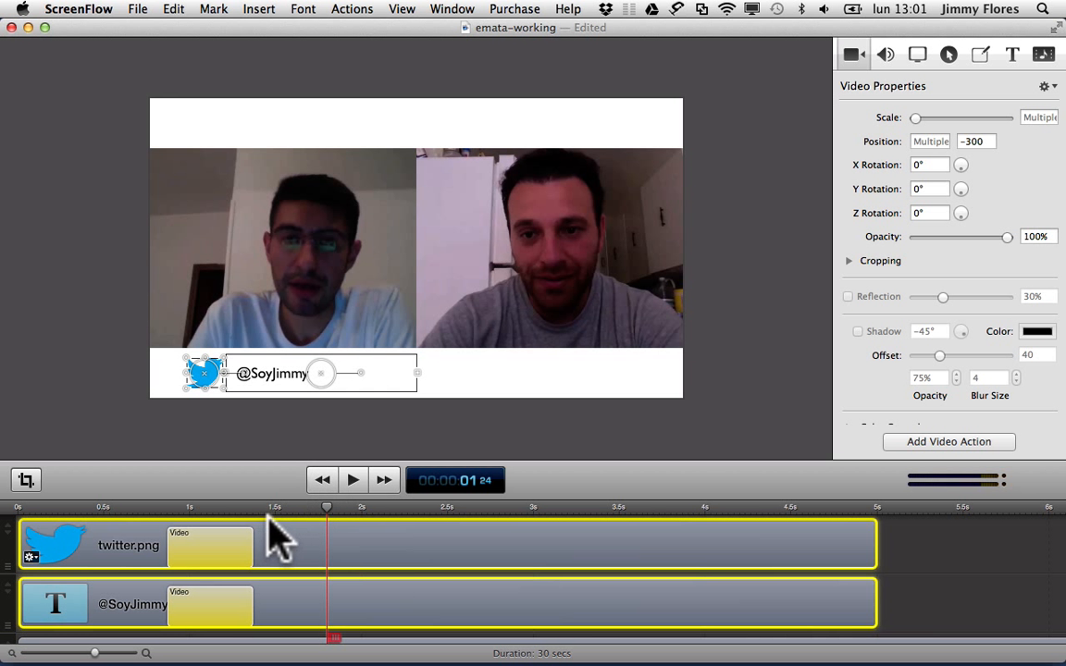
{"action": "left_click_drag", "start_coordinate": [329, 510], "coordinate": [253, 520]}
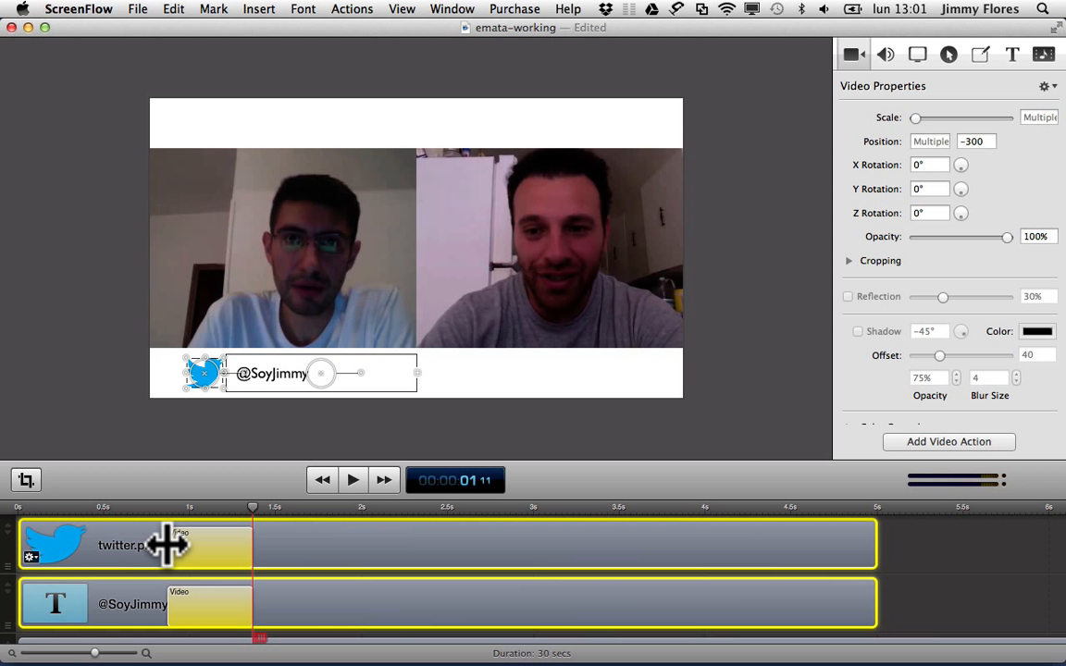
Try stretching the video actions back to the start of both clips for a 1.4 s duration, and preview the slower animation.
{"action": "left_click_drag", "start_coordinate": [168, 545], "coordinate": [9, 545]}
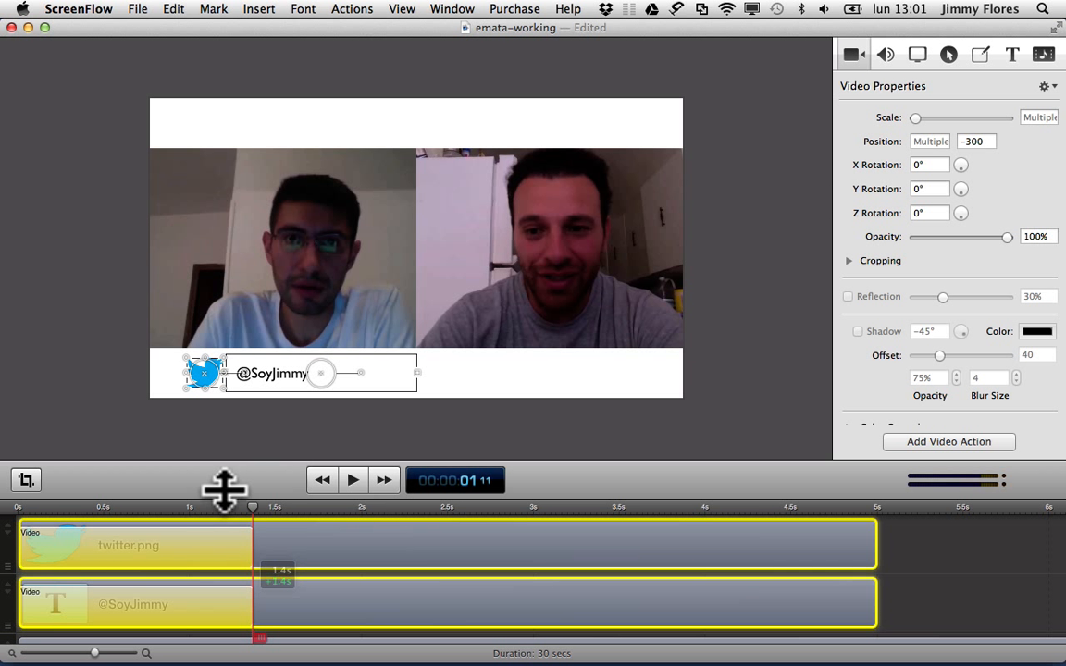
{"action": "left_click", "coordinate": [319, 480]}
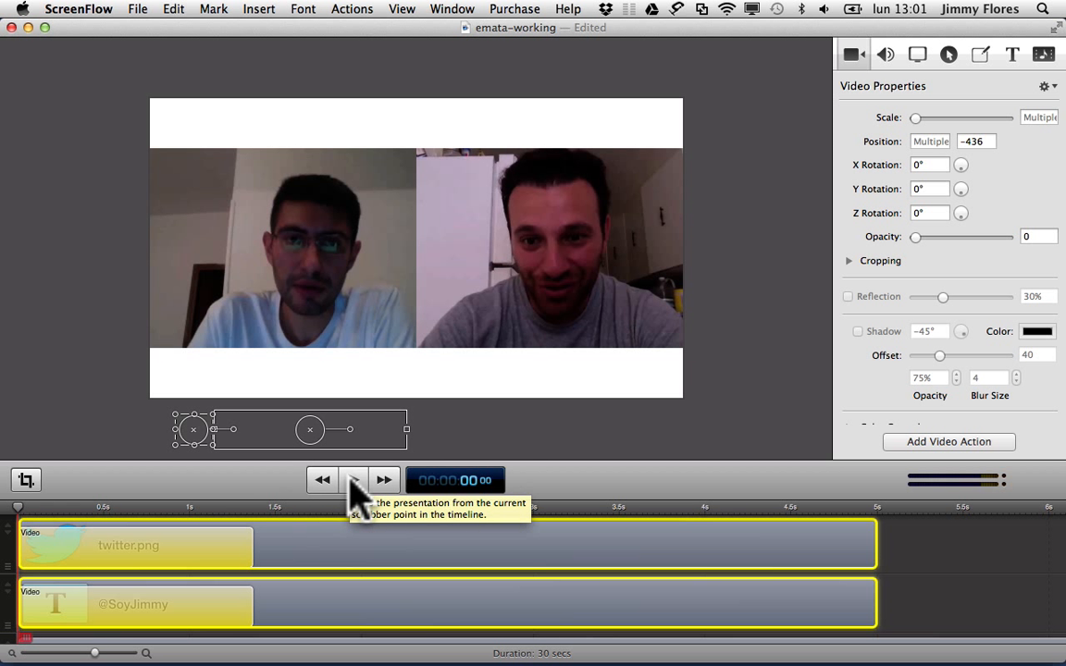
{"action": "left_click_drag", "start_coordinate": [238, 507], "coordinate": [252, 507]}
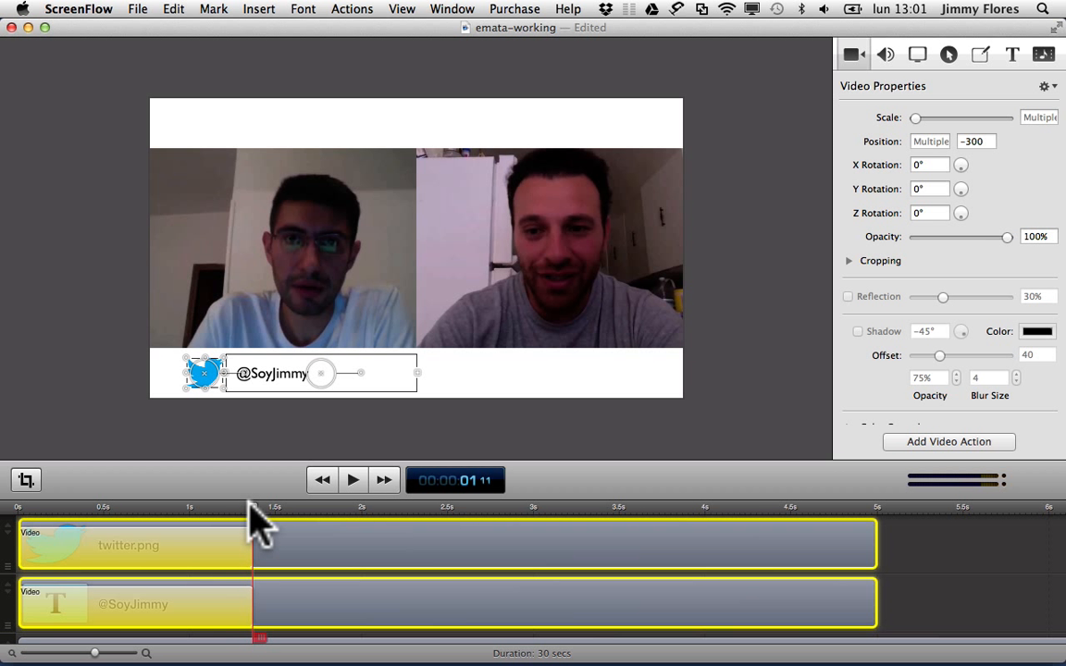
{"action": "left_click_drag", "start_coordinate": [248, 501], "coordinate": [227, 509]}
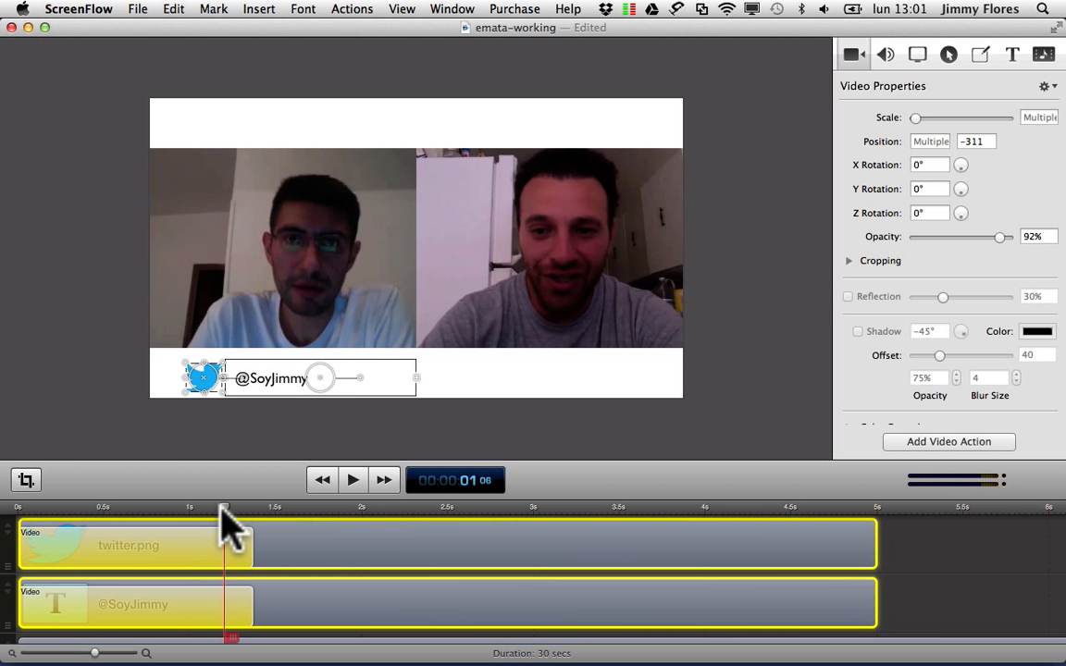
{"action": "left_click", "coordinate": [326, 481]}
{"action": "left_click", "coordinate": [353, 480]}
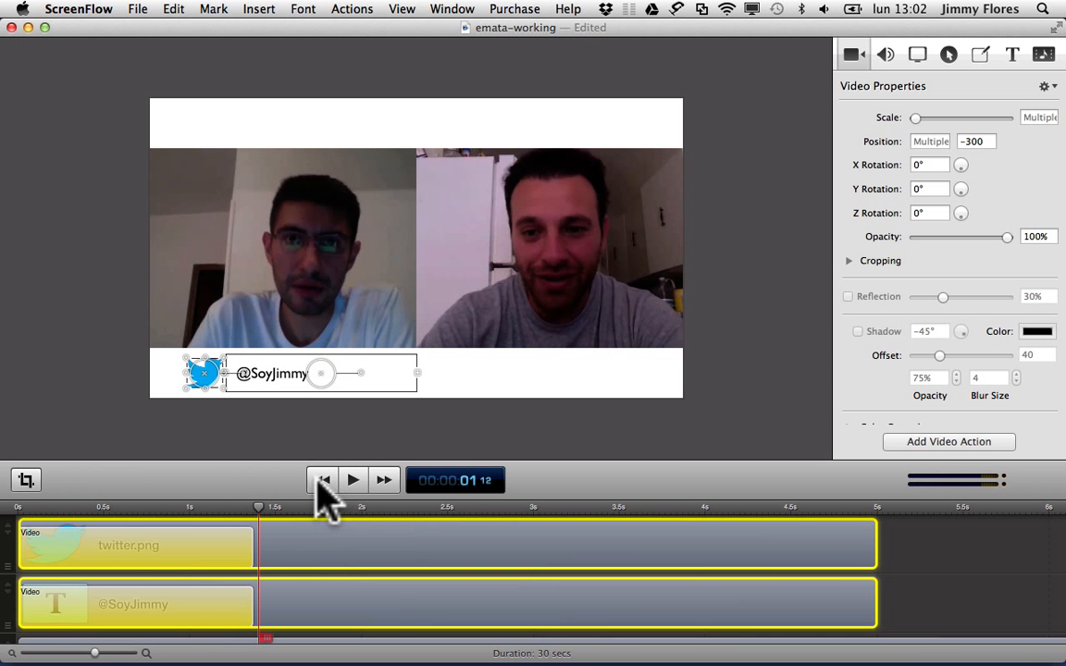
{"action": "mouse_move", "coordinate": [260, 506]}
{"action": "left_mouse_down"}
{"action": "mouse_move", "coordinate": [97, 449]}
{"action": "mouse_move", "coordinate": [7, 511]}
{"action": "mouse_move", "coordinate": [252, 527]}
{"action": "left_mouse_up"}
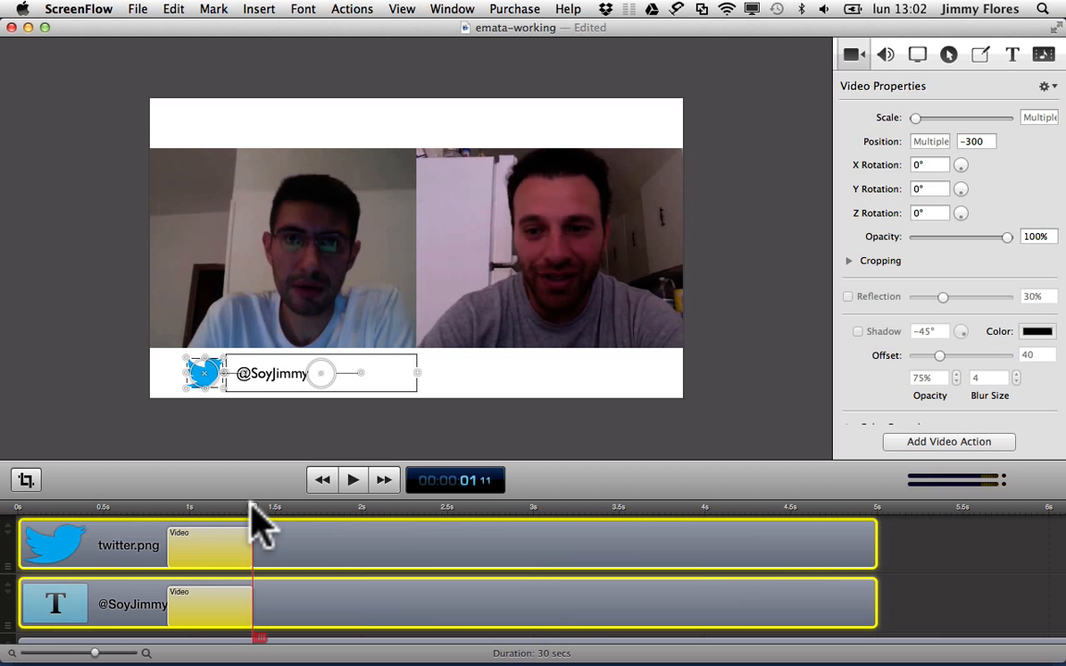
Preview the logo and caption animation from the beginning of the video actions.
{"action": "left_click_drag", "start_coordinate": [252, 507], "coordinate": [167, 506]}
{"action": "key", "text": "space"}
{"action": "key", "text": "space"}
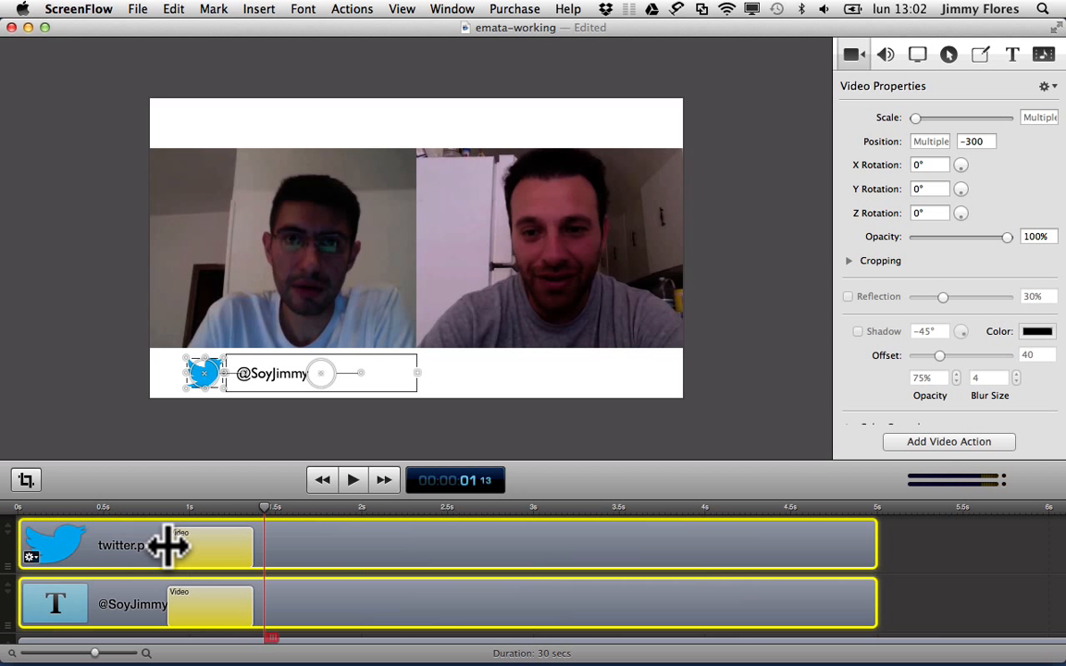
Try extending both video actions by starting them at 0 s, preview the slower animation, and undo the extension.
{"action": "left_click_drag", "start_coordinate": [167, 546], "coordinate": [20, 544]}
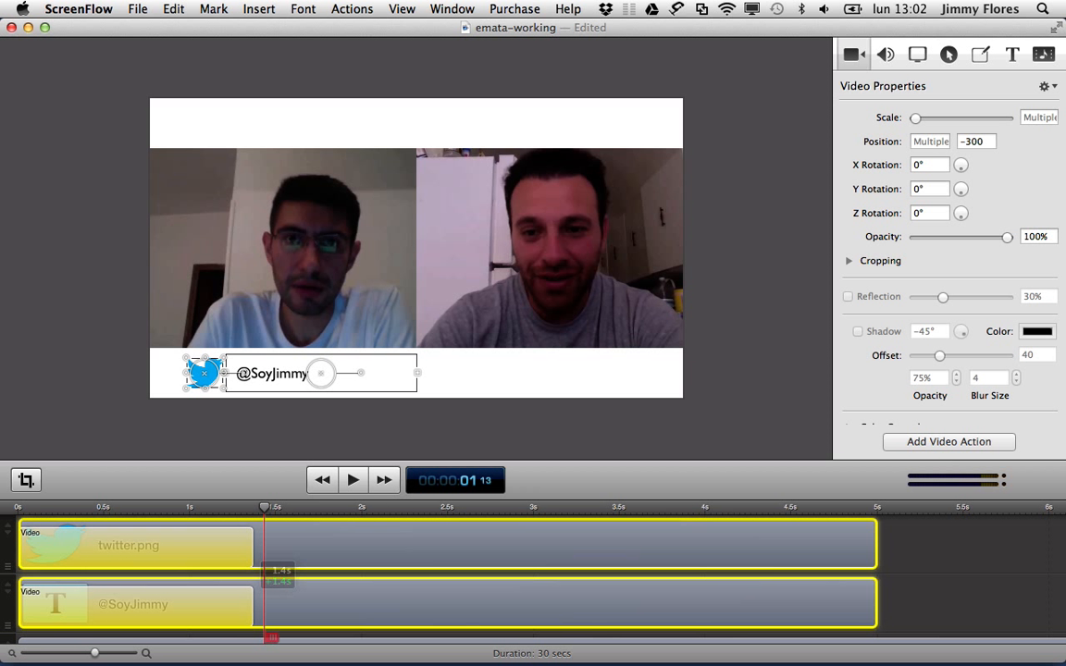
{"action": "left_click", "coordinate": [322, 479]}
{"action": "left_click", "coordinate": [355, 481]}
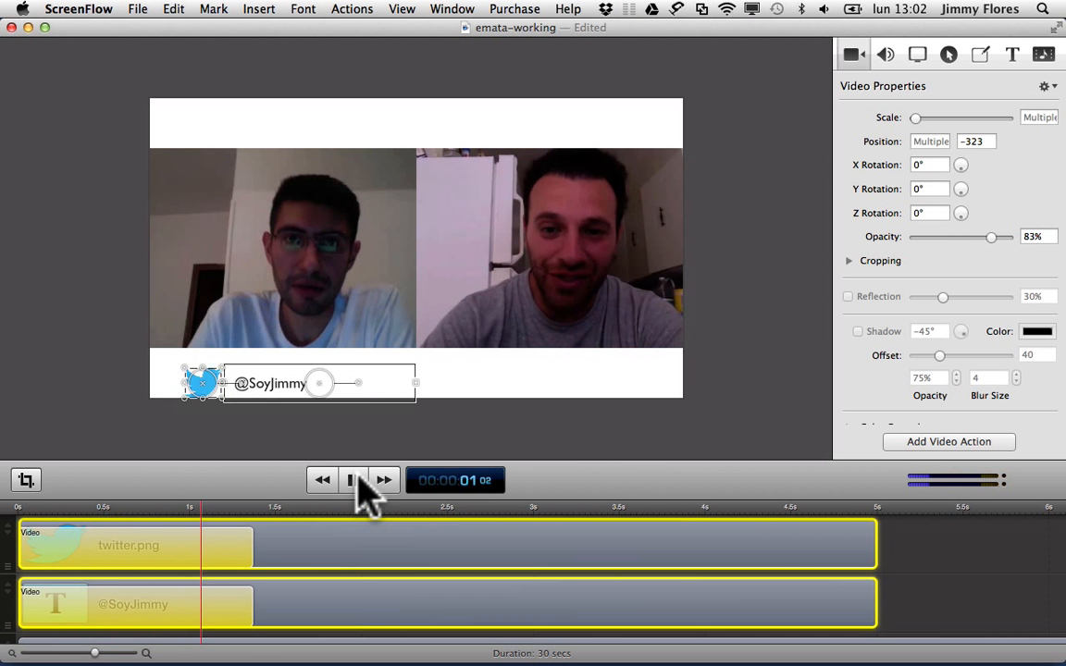
{"action": "left_click", "coordinate": [356, 480]}
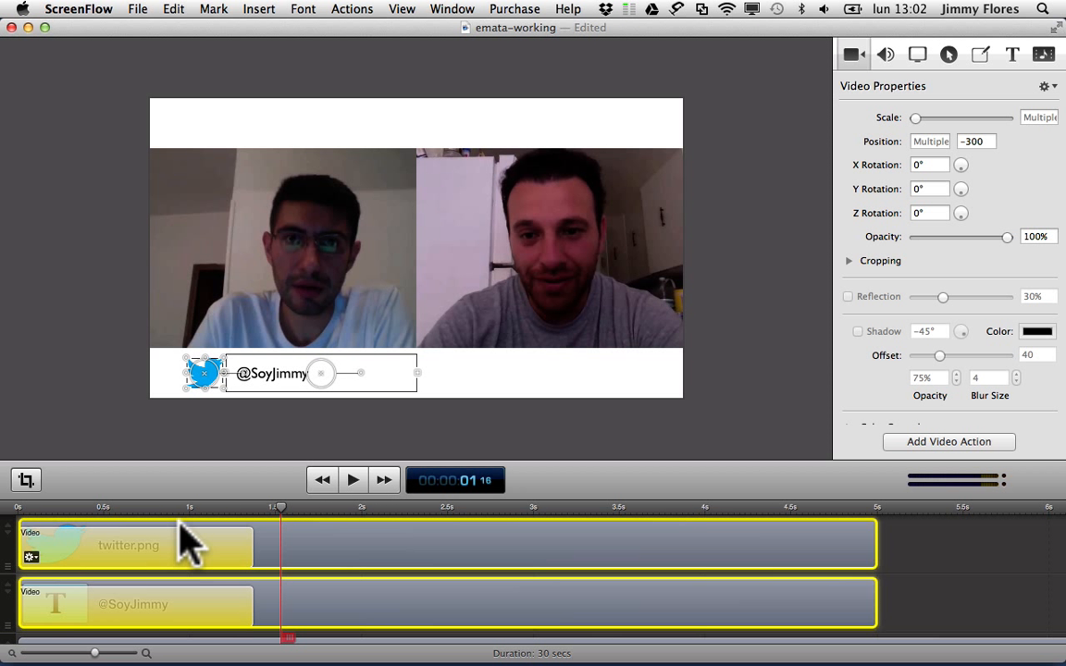
{"action": "key", "text": "super+z"}
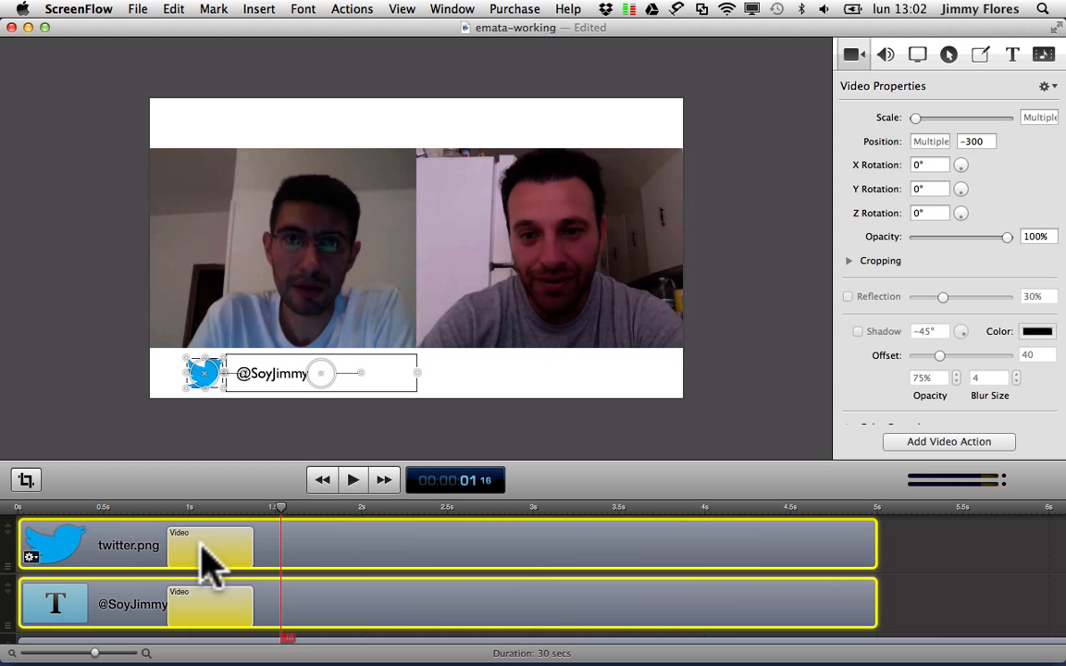
Move the logo and caption video actions earlier so they end at about 00:00:01 02, and place the playhead there.
{"action": "mouse_move", "coordinate": [201, 544]}
{"action": "left_mouse_down"}
{"action": "mouse_move", "coordinate": [159, 547]}
{"action": "mouse_move", "coordinate": [190, 551]}
{"action": "mouse_move", "coordinate": [183, 537]}
{"action": "mouse_move", "coordinate": [206, 558]}
{"action": "left_mouse_up"}
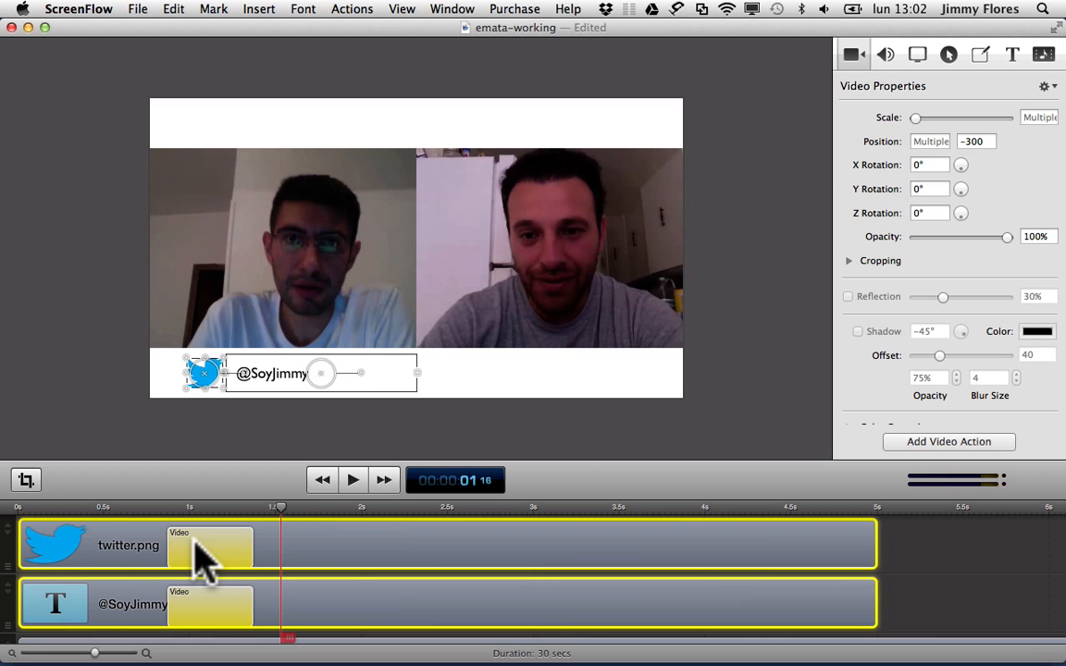
{"action": "left_click_drag", "start_coordinate": [203, 555], "coordinate": [167, 546]}
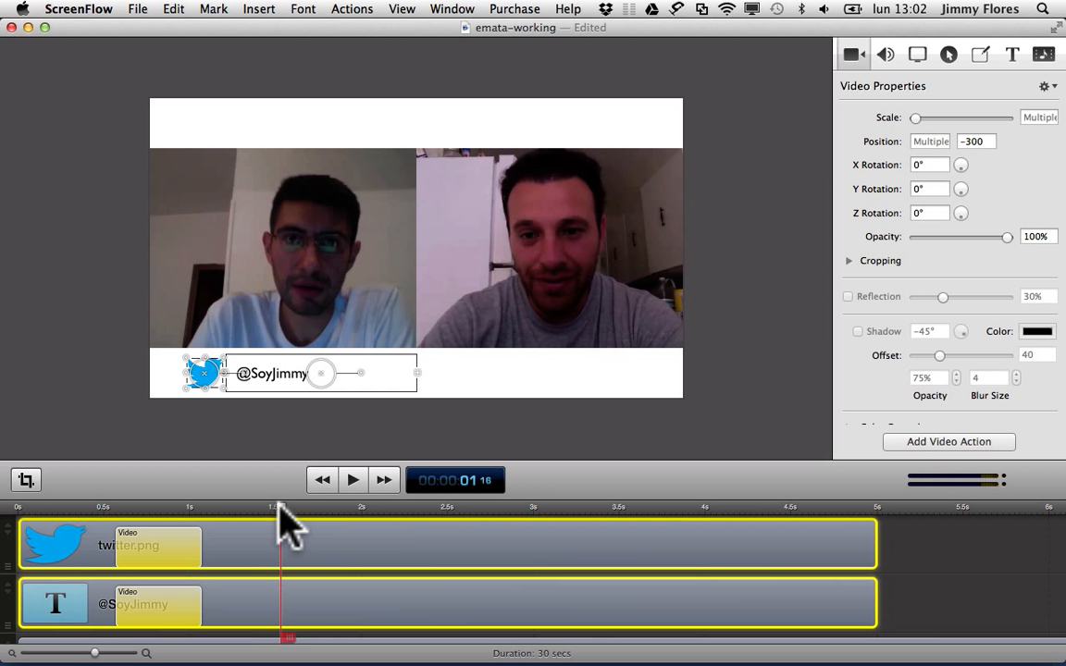
{"action": "left_click_drag", "start_coordinate": [280, 507], "coordinate": [205, 507]}
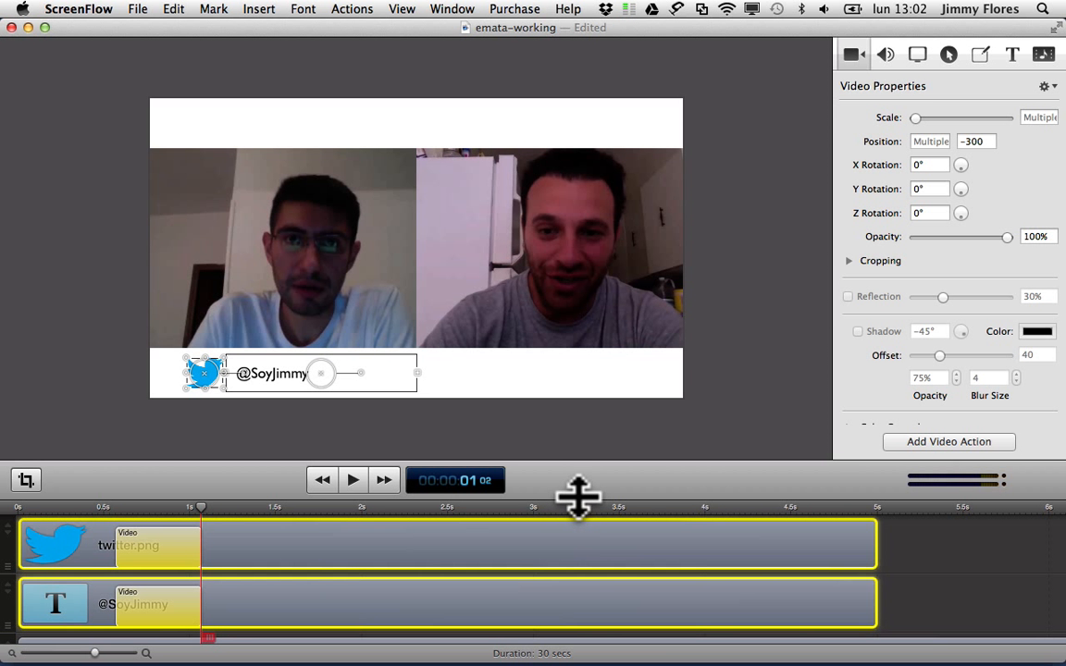
Duplicate the grouped logo and caption clips onto new tracks above the originals, starting at 00:00:01 02.
{"action": "left_click_drag", "start_coordinate": [578, 504], "coordinate": [580, 458]}
{"action": "left_click", "coordinate": [958, 592]}
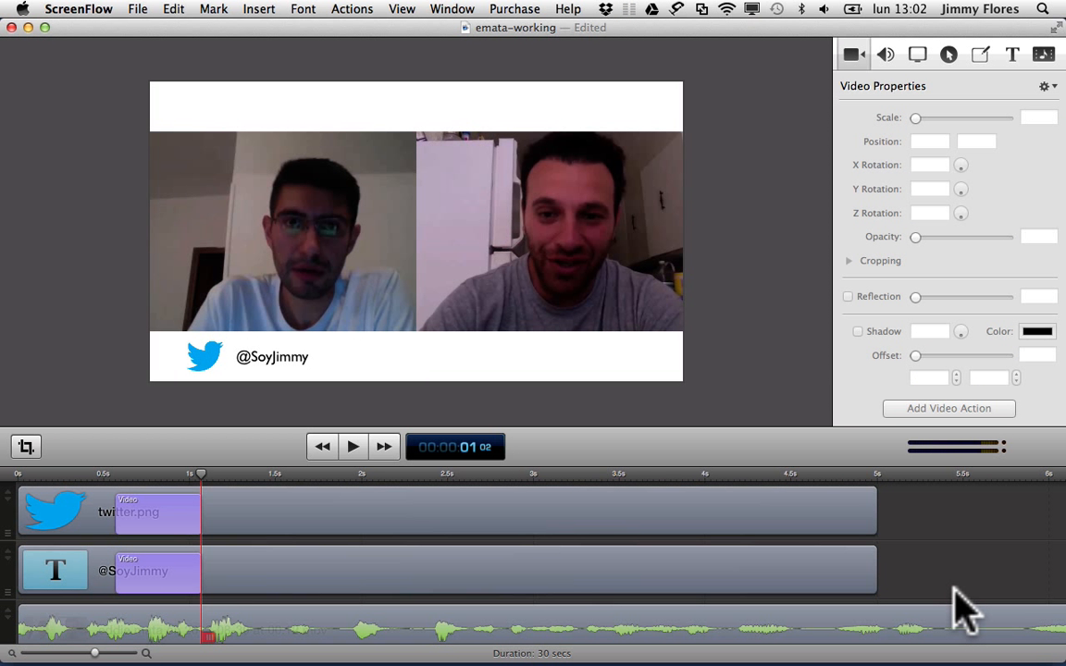
{"action": "scroll", "coordinate": [955, 590], "scroll_direction": "down", "scroll_amount": 5}
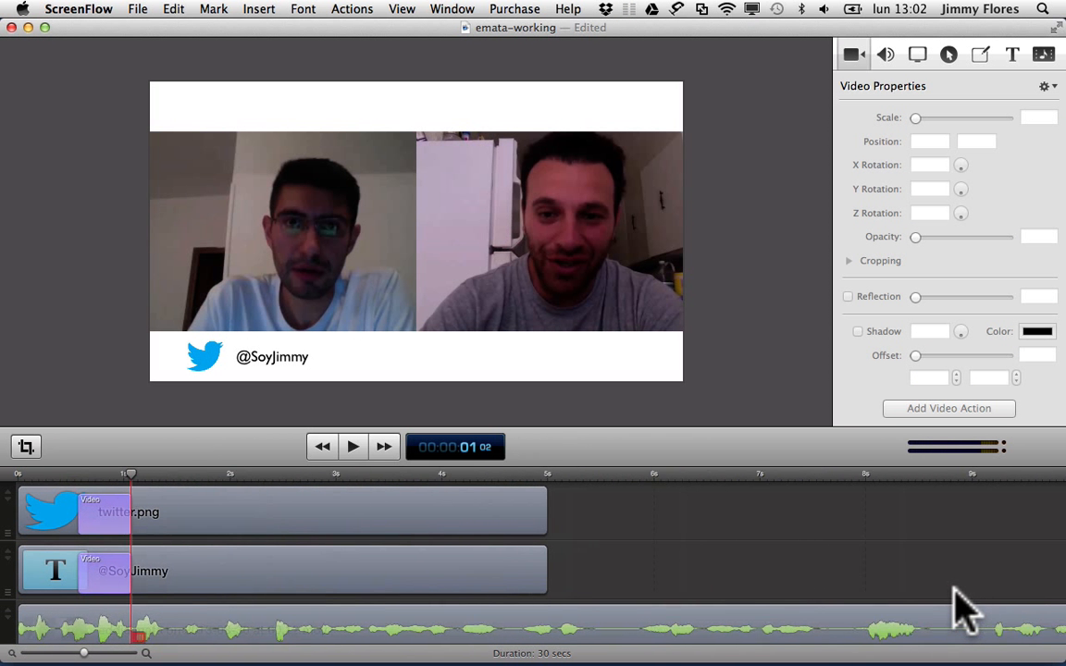
{"action": "scroll", "coordinate": [958, 607], "scroll_direction": "down", "scroll_amount": 1}
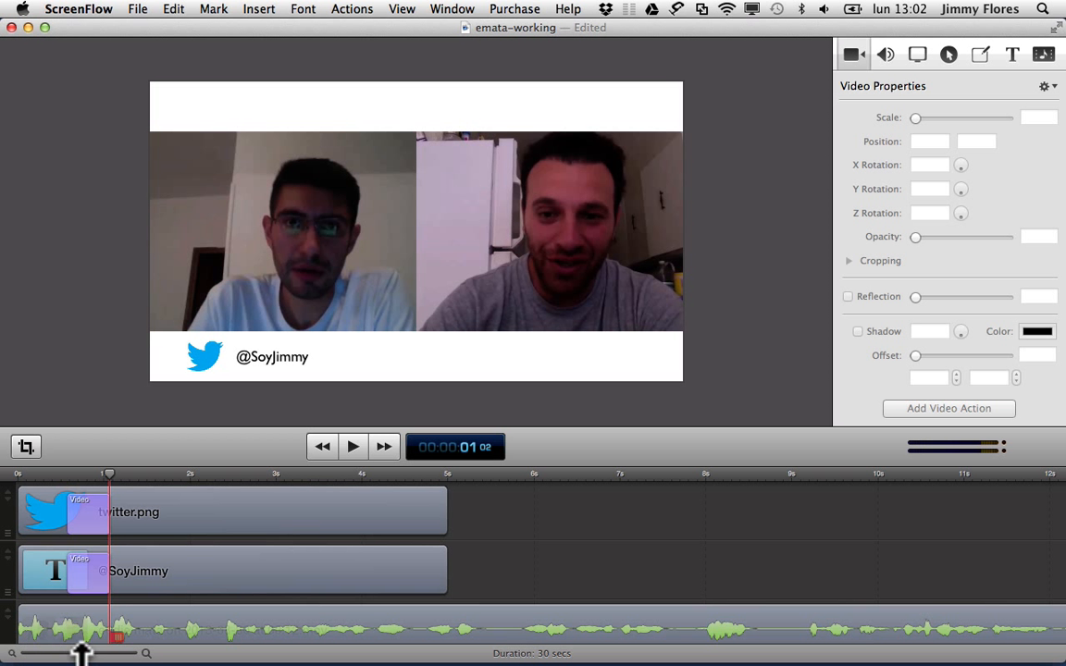
{"action": "left_click_drag", "start_coordinate": [80, 655], "coordinate": [61, 655]}
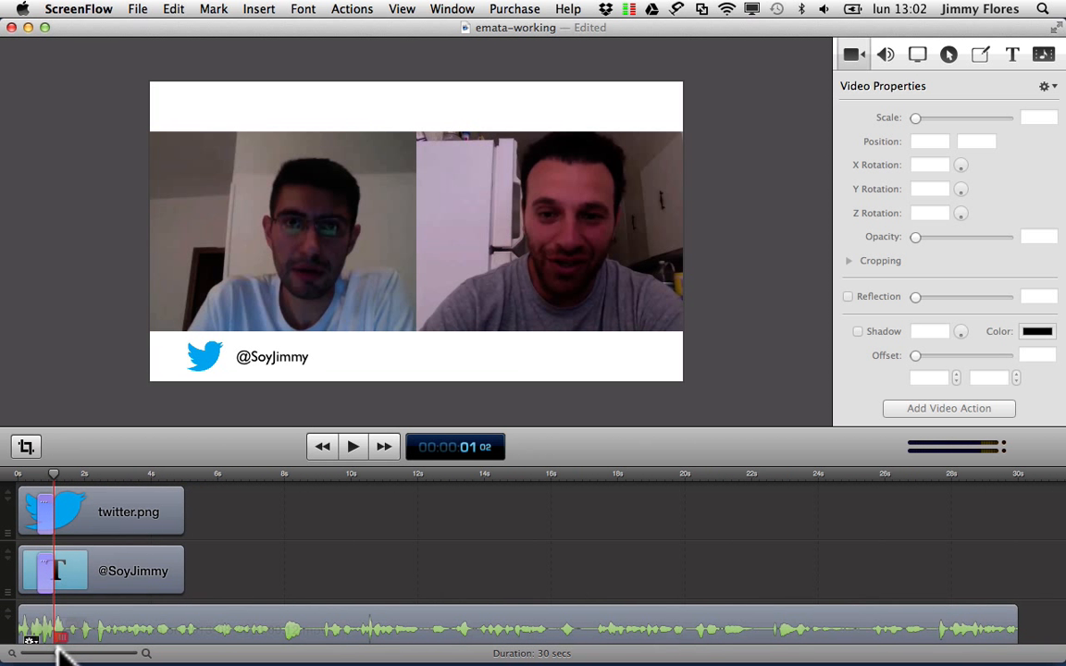
{"action": "left_click", "coordinate": [256, 356]}
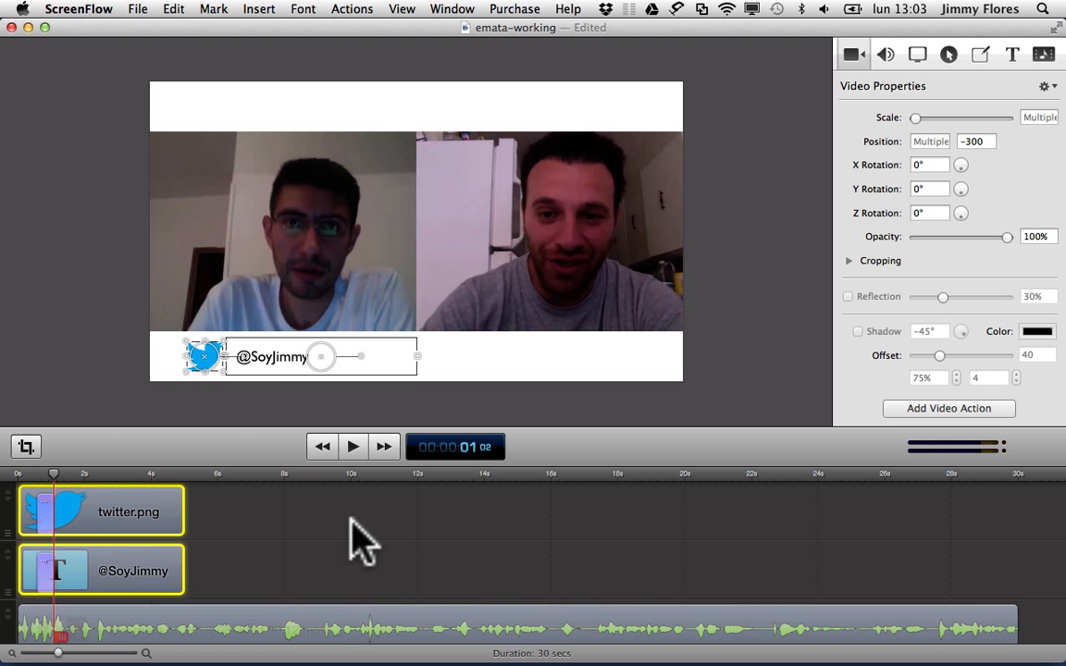
{"action": "left_click", "coordinate": [284, 528]}
{"action": "left_click", "coordinate": [146, 510]}
{"action": "key", "text": "super+v"}
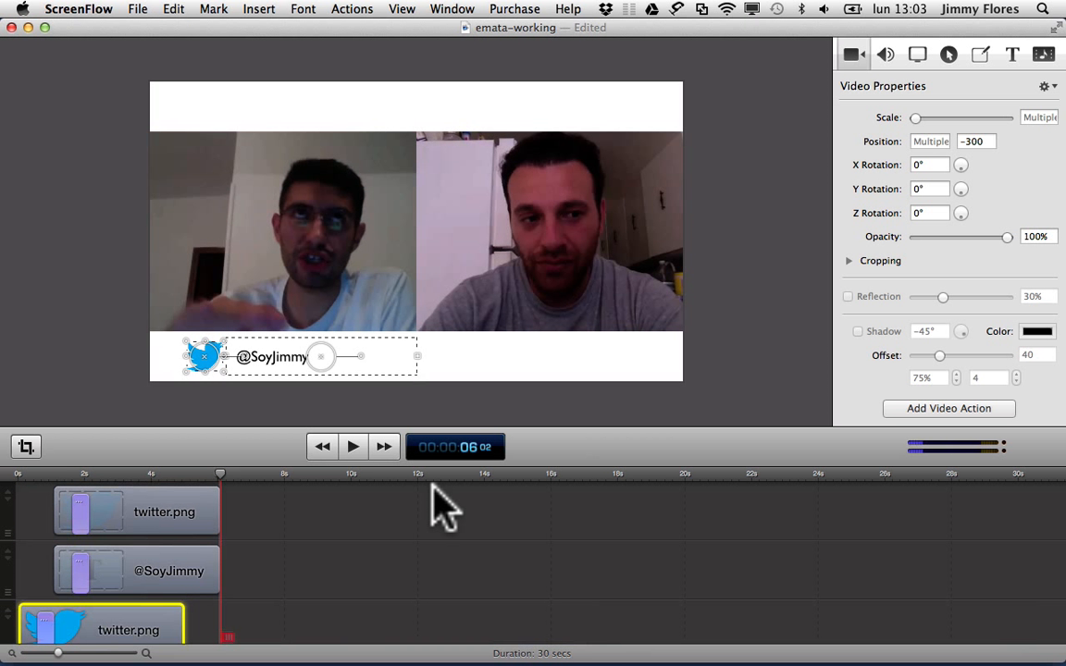
Align the duplicated logo and caption clips with the originals at the start of the timeline.
{"action": "left_click", "coordinate": [176, 585]}
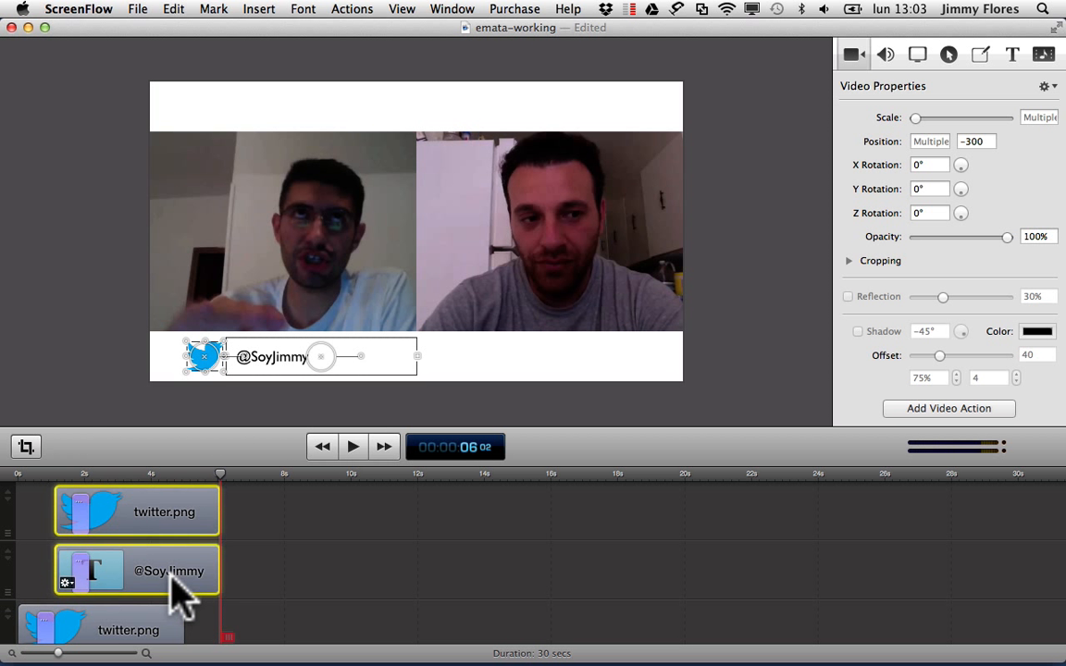
{"action": "left_click", "coordinate": [162, 518], "text": "shift"}
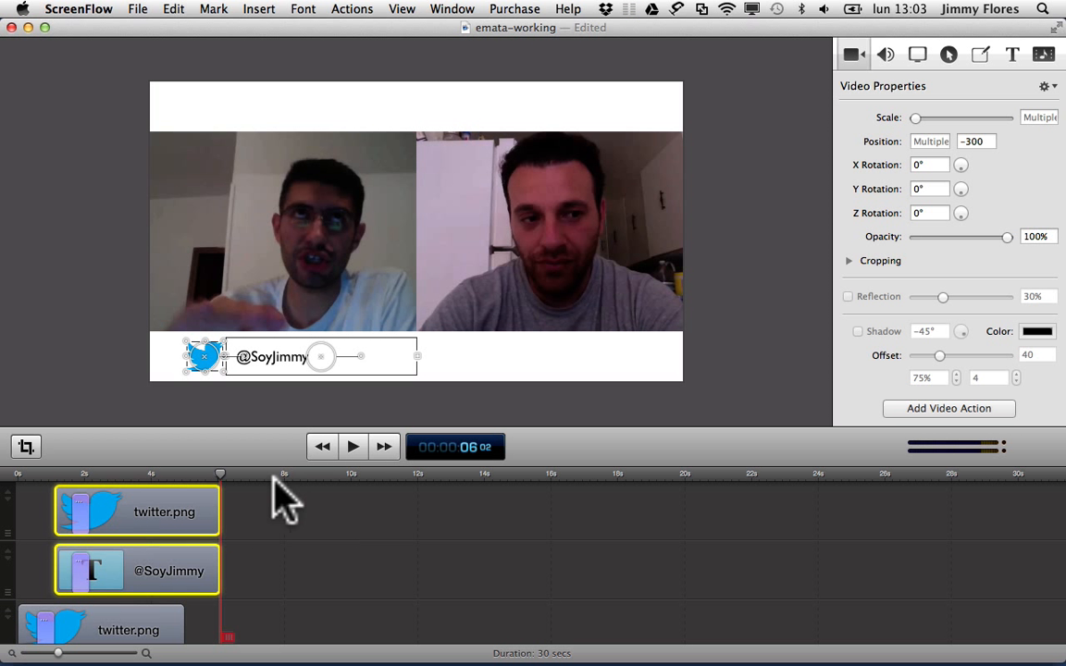
{"action": "left_click_drag", "start_coordinate": [276, 466], "coordinate": [154, 457]}
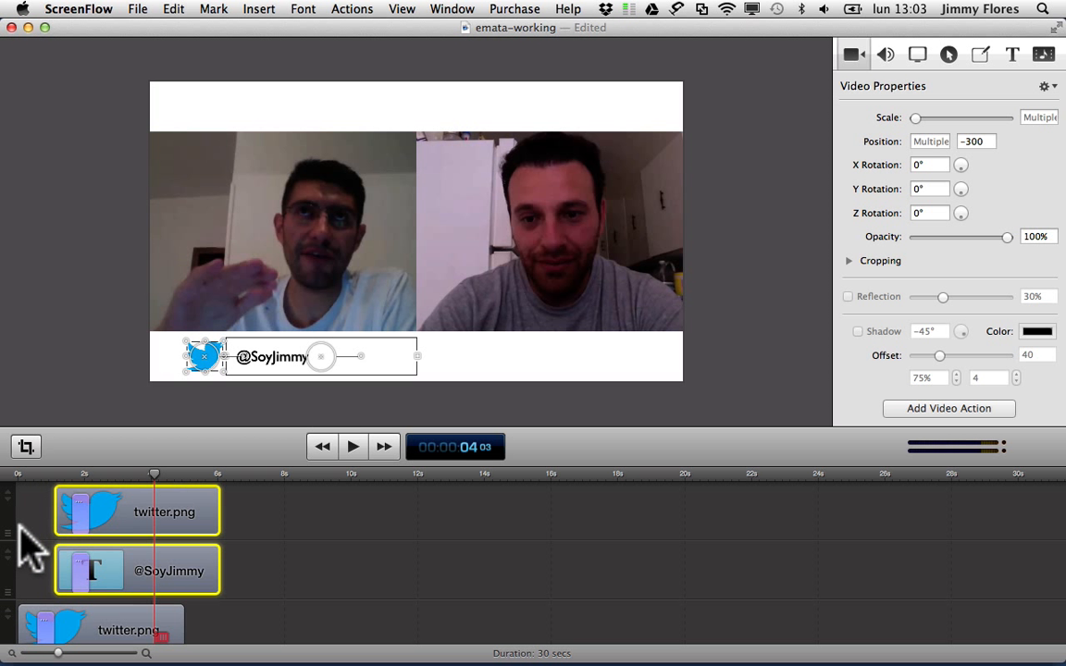
{"action": "mouse_move", "coordinate": [138, 572]}
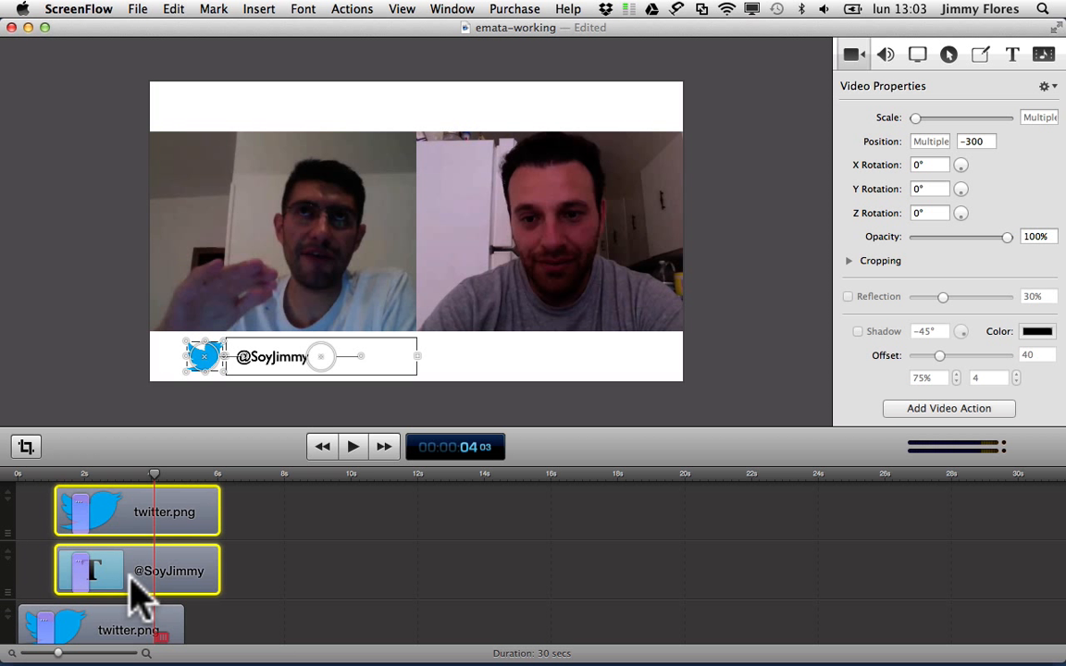
{"action": "left_click_drag", "start_coordinate": [130, 583], "coordinate": [93, 583]}
{"action": "mouse_move", "coordinate": [130, 533]}
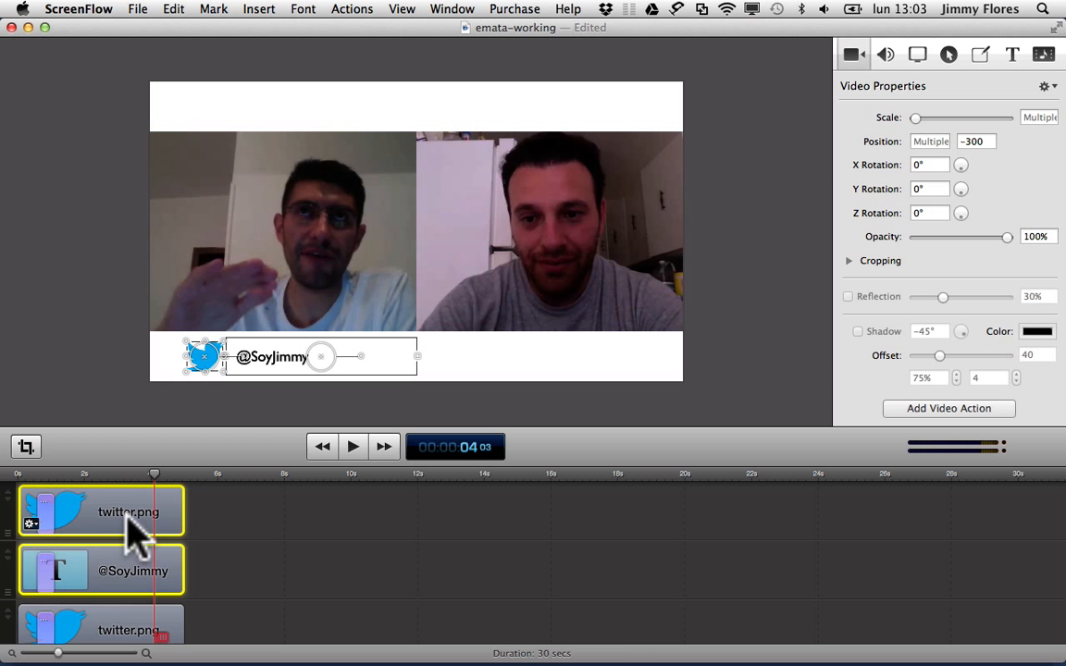
At 00:00:05 00, reposition the duplicated logo and caption horizontally so they sit beneath the second speaker's video.
{"action": "left_click_drag", "start_coordinate": [156, 469], "coordinate": [36, 474]}
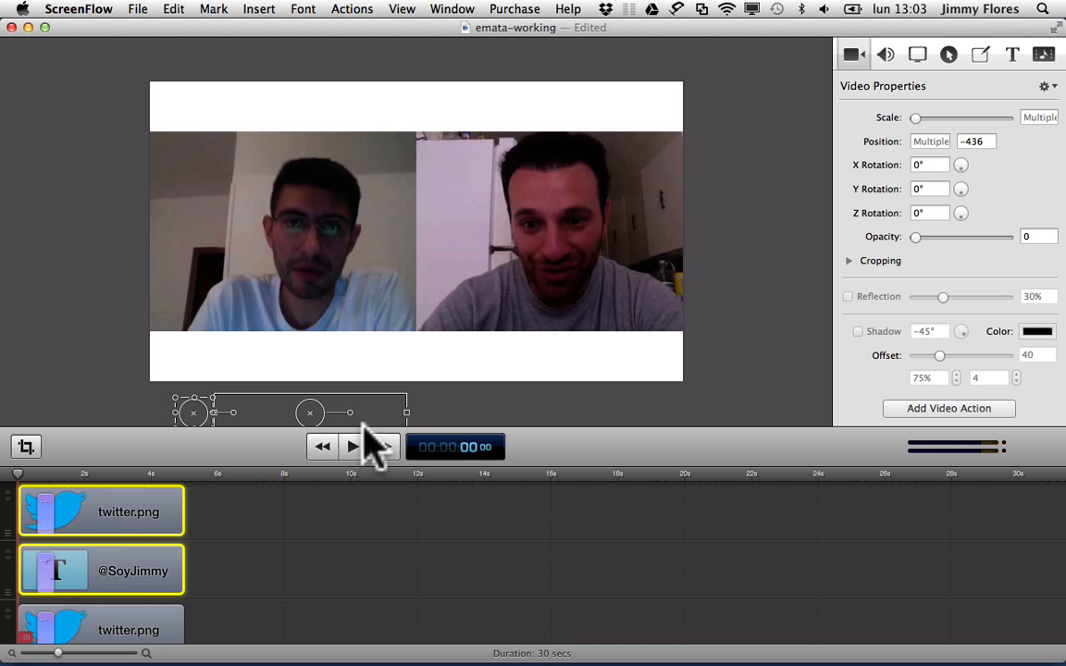
{"action": "left_click_drag", "start_coordinate": [21, 472], "coordinate": [183, 480]}
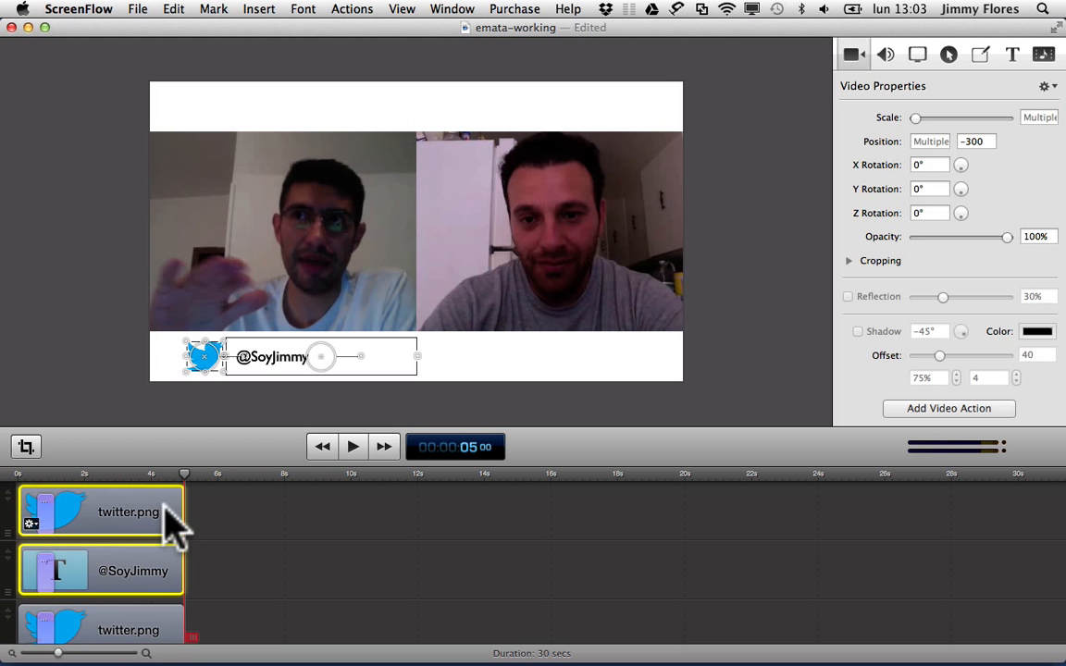
{"action": "left_click_drag", "start_coordinate": [268, 358], "coordinate": [527, 363]}
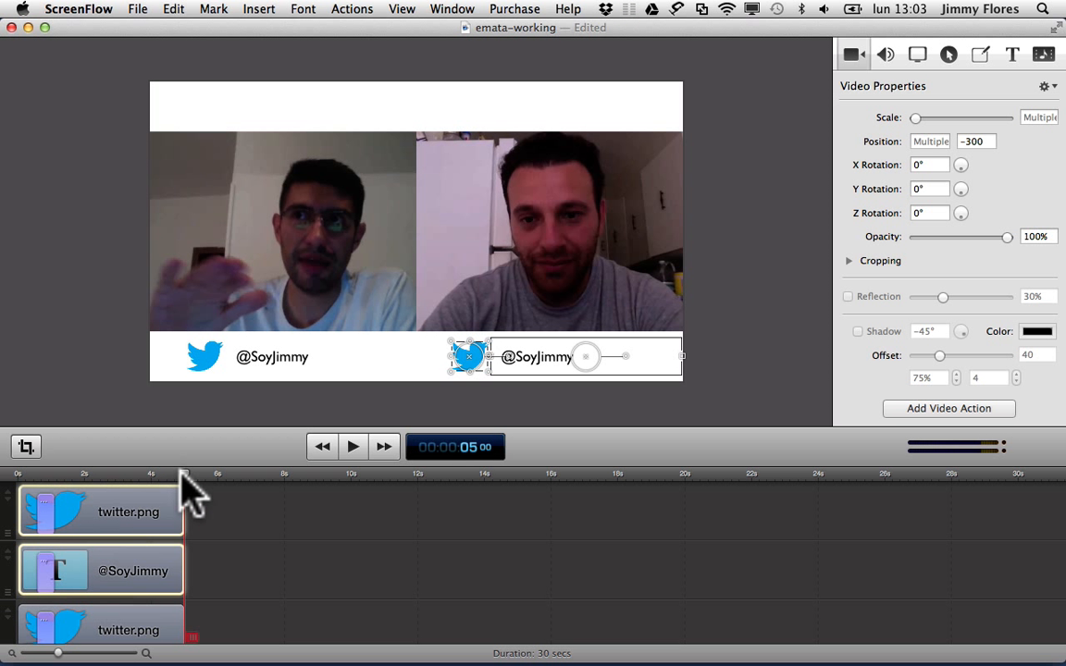
Play the opening seconds to check how the duplicated logo and caption travel to their new position.
{"action": "left_click_drag", "start_coordinate": [182, 473], "coordinate": [18, 492]}
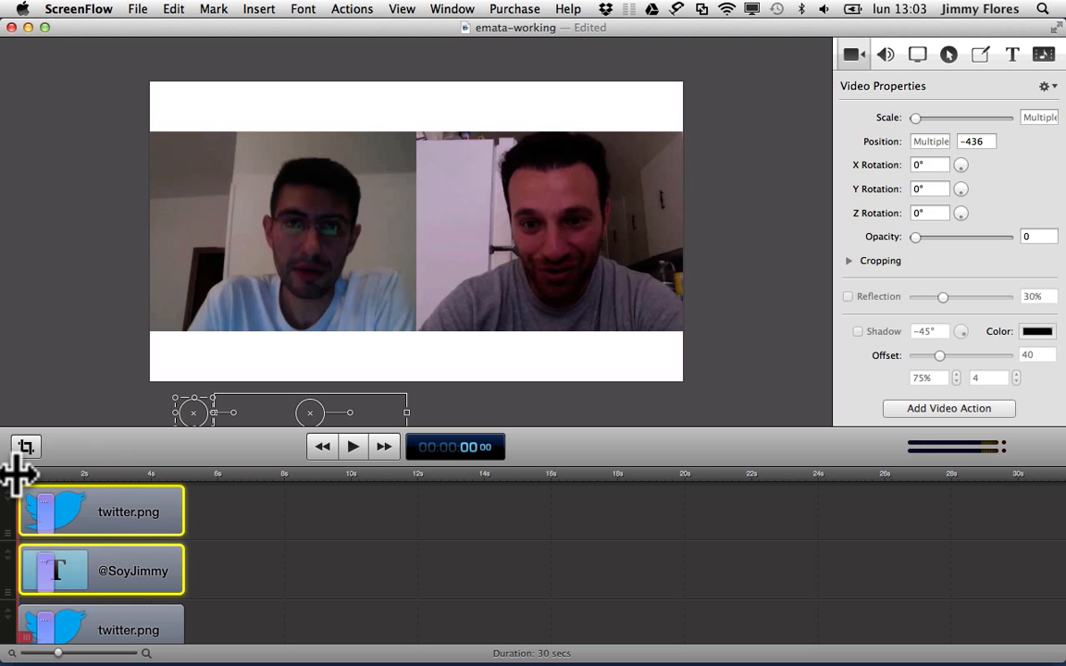
{"action": "mouse_move", "coordinate": [18, 473]}
{"action": "left_mouse_down"}
{"action": "mouse_move", "coordinate": [53, 476]}
{"action": "mouse_move", "coordinate": [20, 475]}
{"action": "left_mouse_up"}
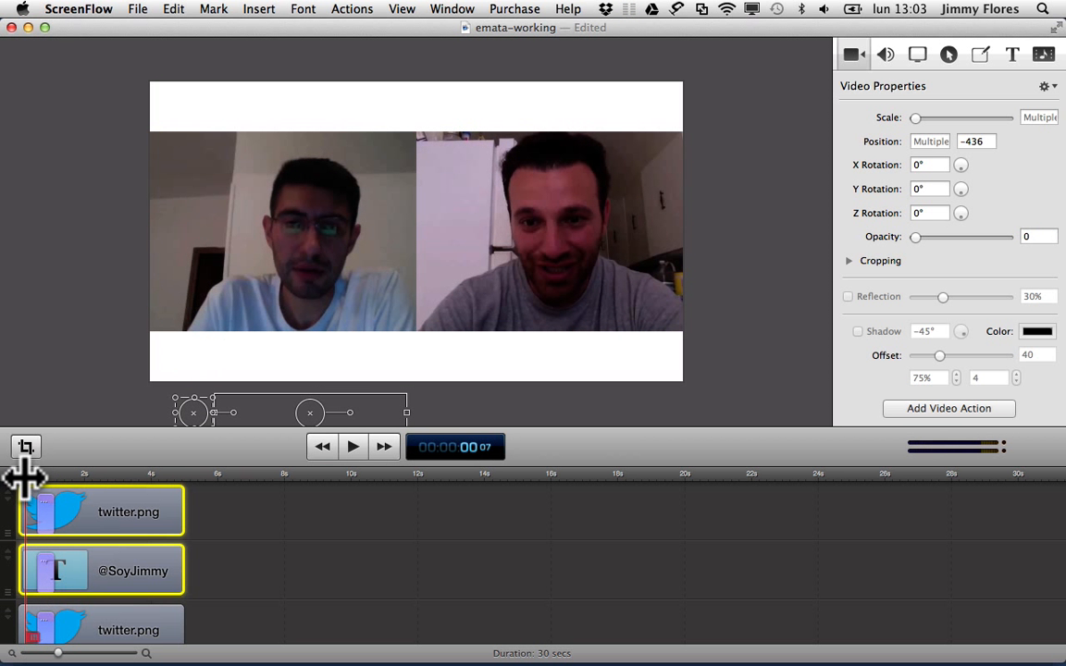
{"action": "left_click", "coordinate": [354, 447]}
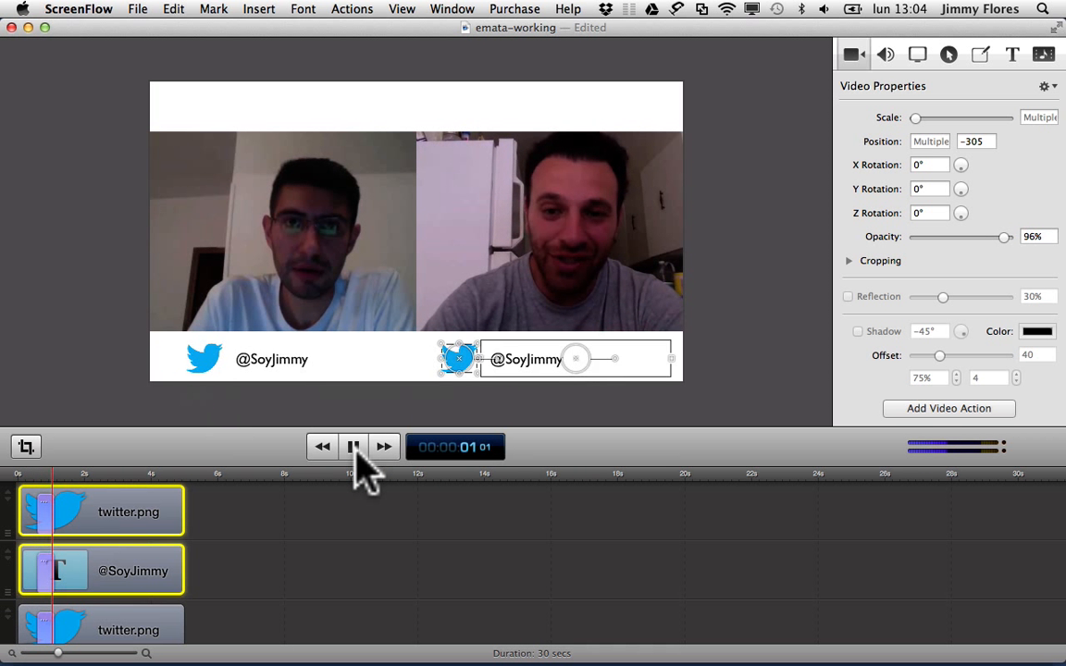
{"action": "left_click", "coordinate": [354, 447]}
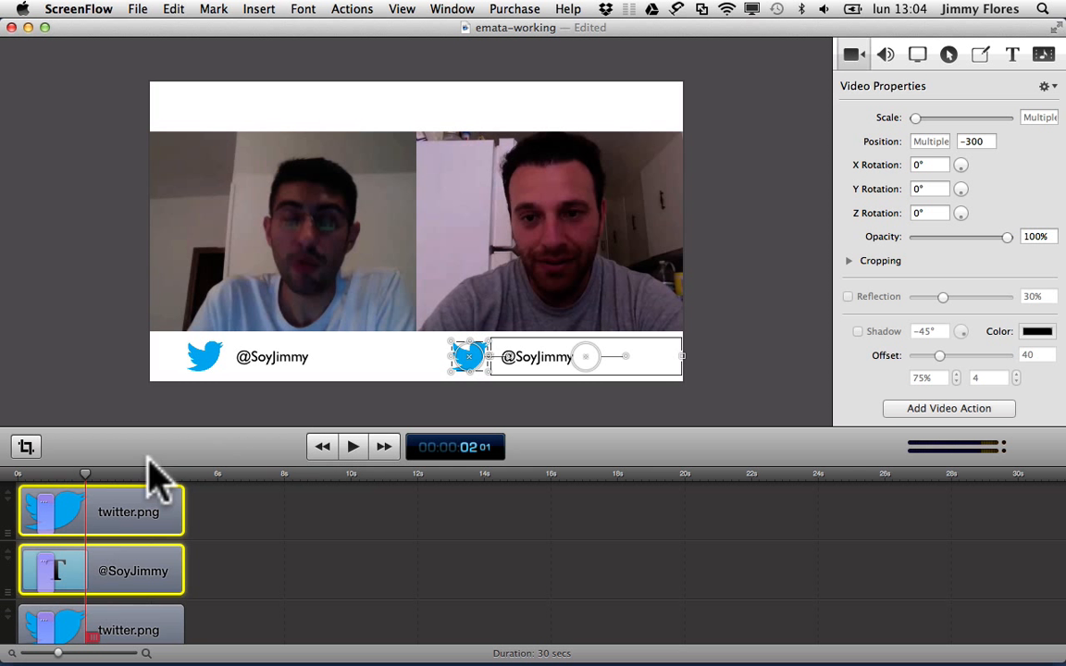
At 00:00:00 00, shift the duplicated group's off-canvas starting position beneath the second speaker, and preview both captions.
{"action": "left_click_drag", "start_coordinate": [86, 472], "coordinate": [12, 474]}
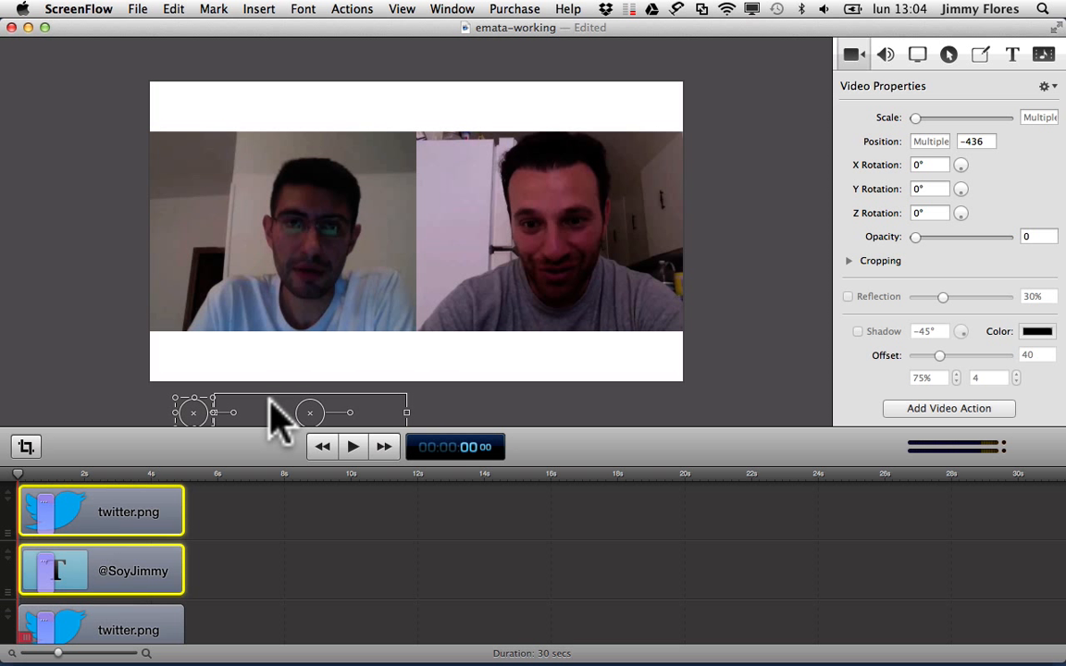
{"action": "left_click_drag", "start_coordinate": [271, 404], "coordinate": [545, 408]}
{"action": "left_click", "coordinate": [353, 447]}
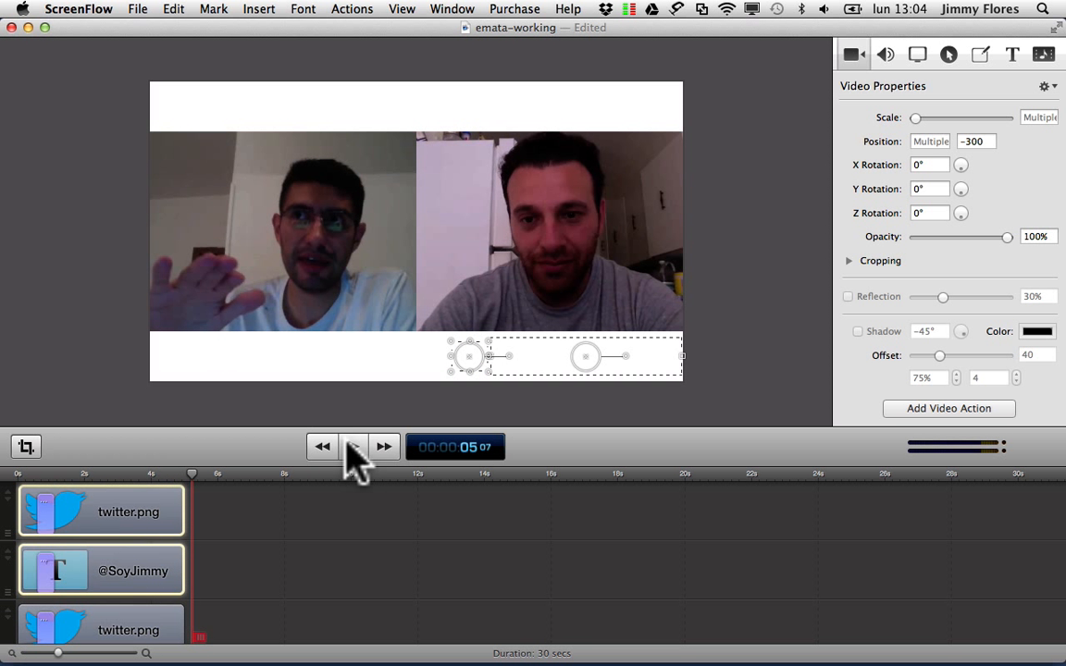
{"action": "mouse_move", "coordinate": [192, 473]}
{"action": "left_mouse_down"}
{"action": "mouse_move", "coordinate": [112, 471]}
{"action": "mouse_move", "coordinate": [202, 478]}
{"action": "left_mouse_up"}
Extend all four logo and caption clips to the end of the interview at 30 s, and check the canvas at 00:00:30 00.
{"action": "left_click", "coordinate": [262, 530]}
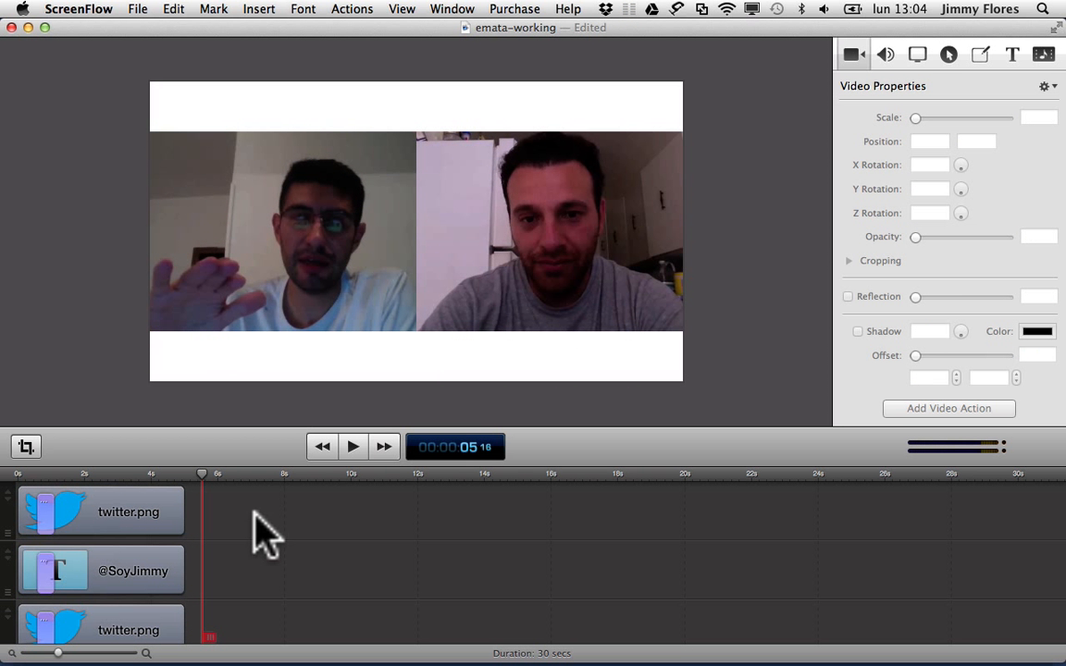
{"action": "scroll", "coordinate": [351, 566], "scroll_direction": "down", "scroll_amount": 2}
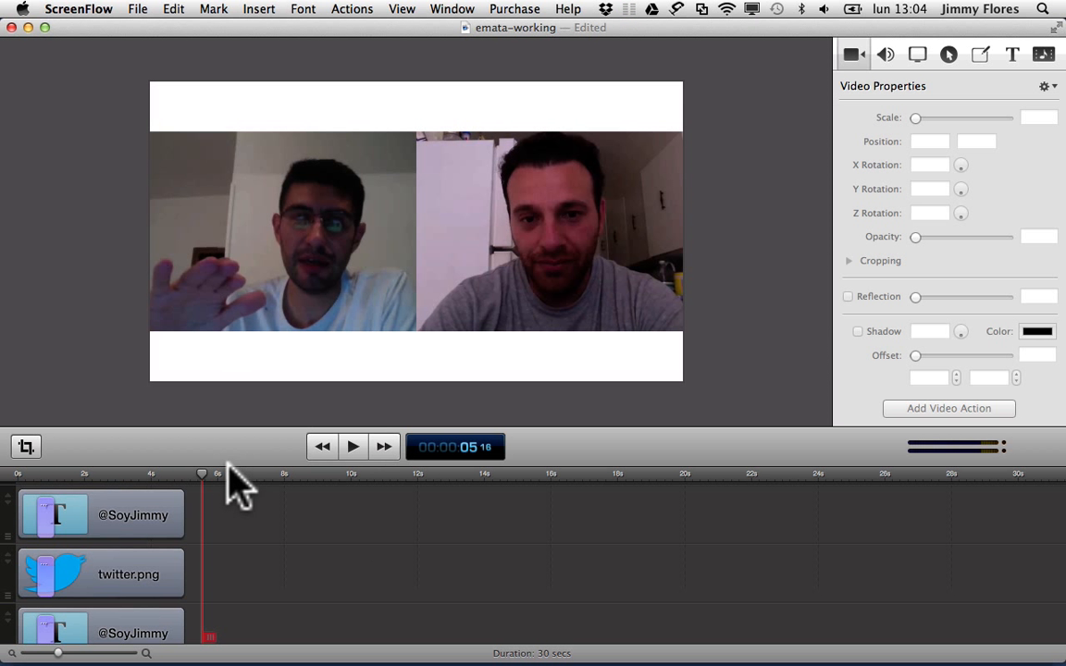
{"action": "left_click_drag", "start_coordinate": [226, 463], "coordinate": [224, 333]}
{"action": "left_click", "coordinate": [148, 387]}
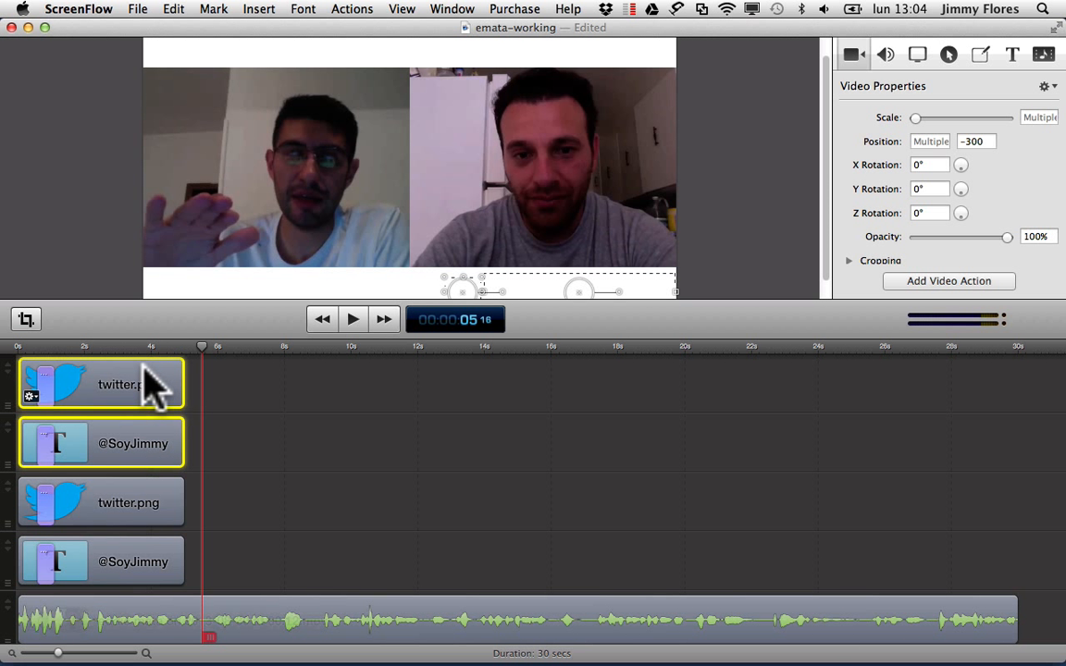
{"action": "left_click", "coordinate": [170, 507], "text": "shift"}
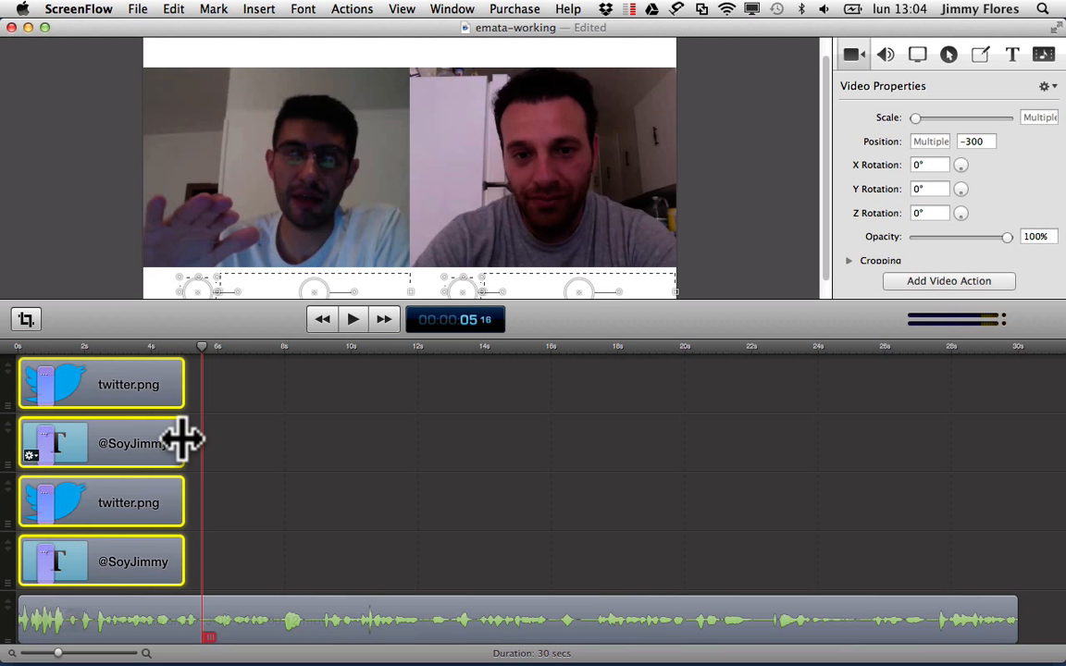
{"action": "left_click_drag", "start_coordinate": [186, 442], "coordinate": [1012, 349]}
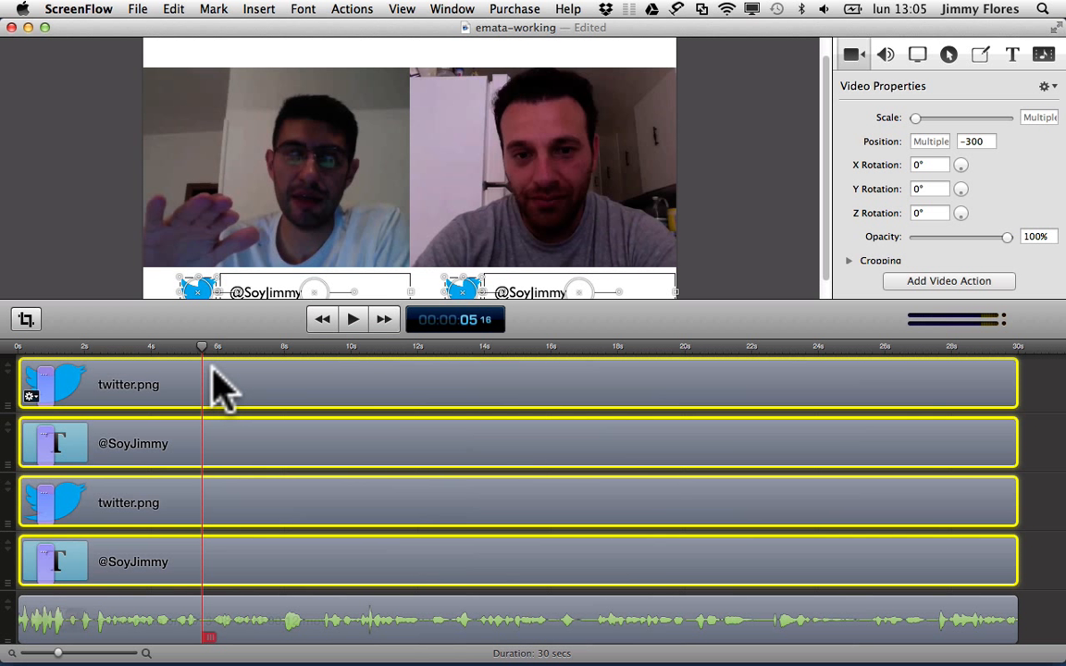
{"action": "left_click_drag", "start_coordinate": [206, 350], "coordinate": [1018, 332]}
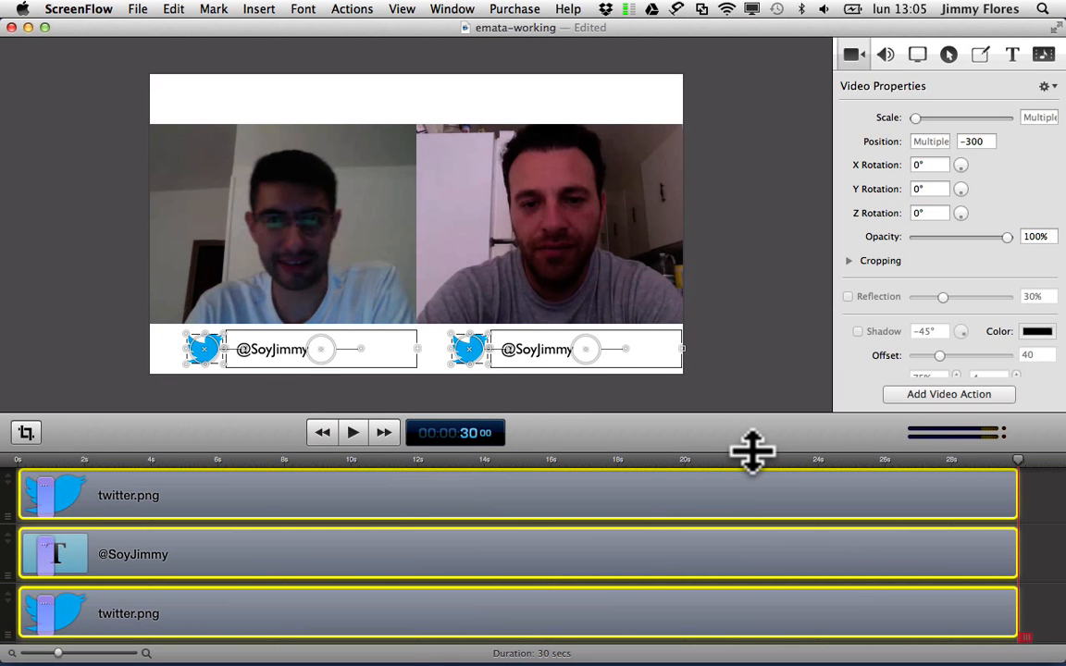
{"action": "left_click_drag", "start_coordinate": [751, 452], "coordinate": [735, 387]}
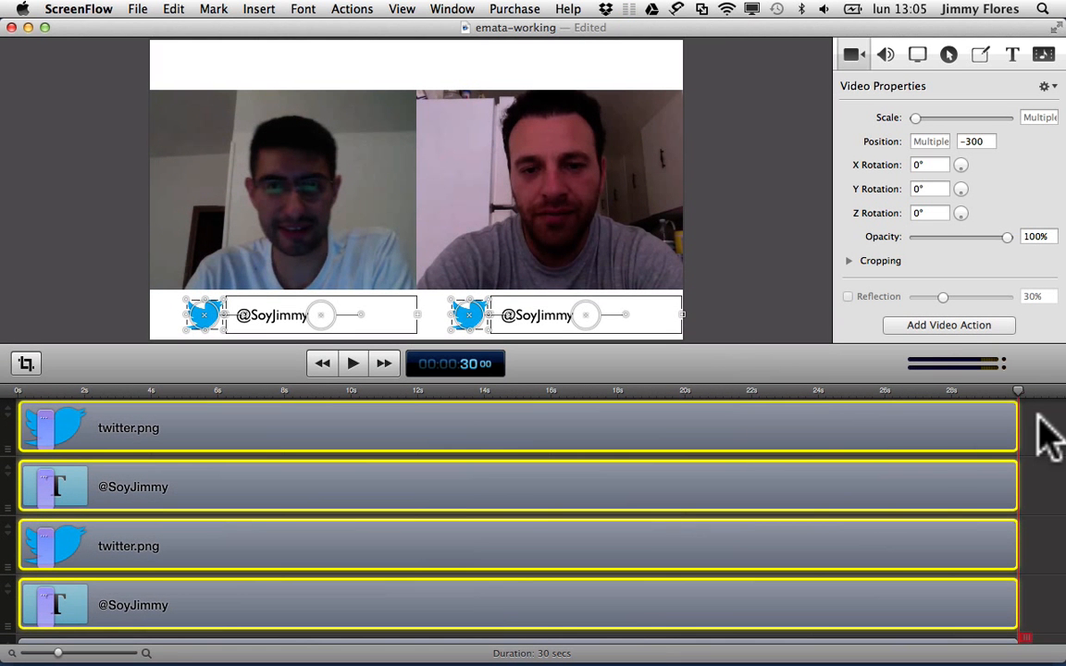
At 00:00:30 00, add a video action moving the second speaker's logo and caption above the canvas at Y 440 with 0 opacity.
{"action": "left_click", "coordinate": [1050, 428]}
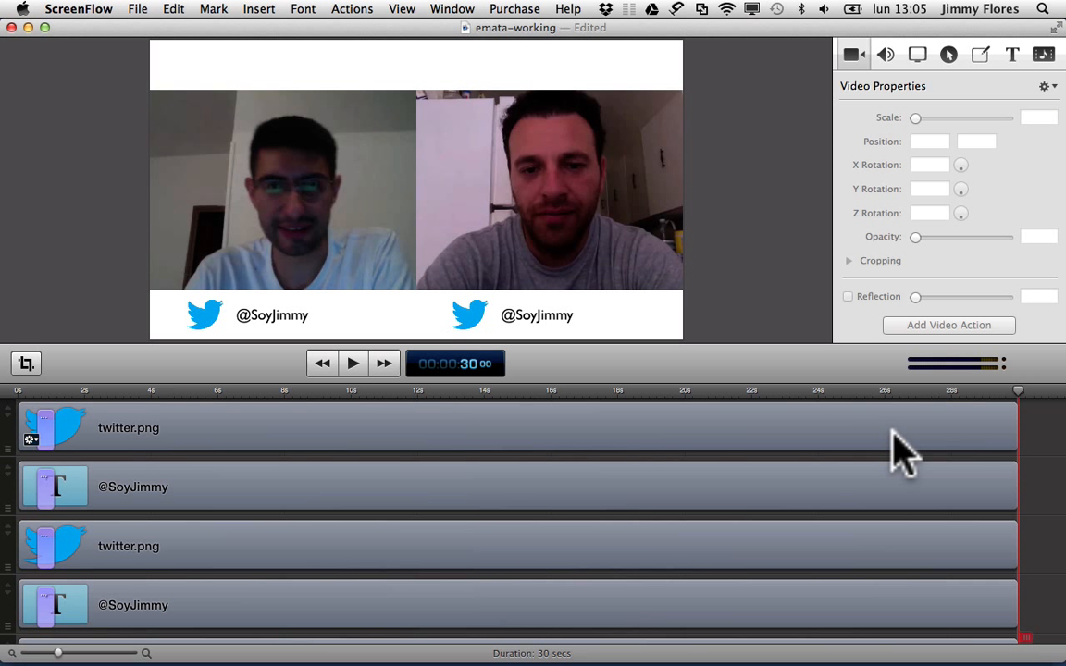
{"action": "left_click", "coordinate": [1004, 442]}
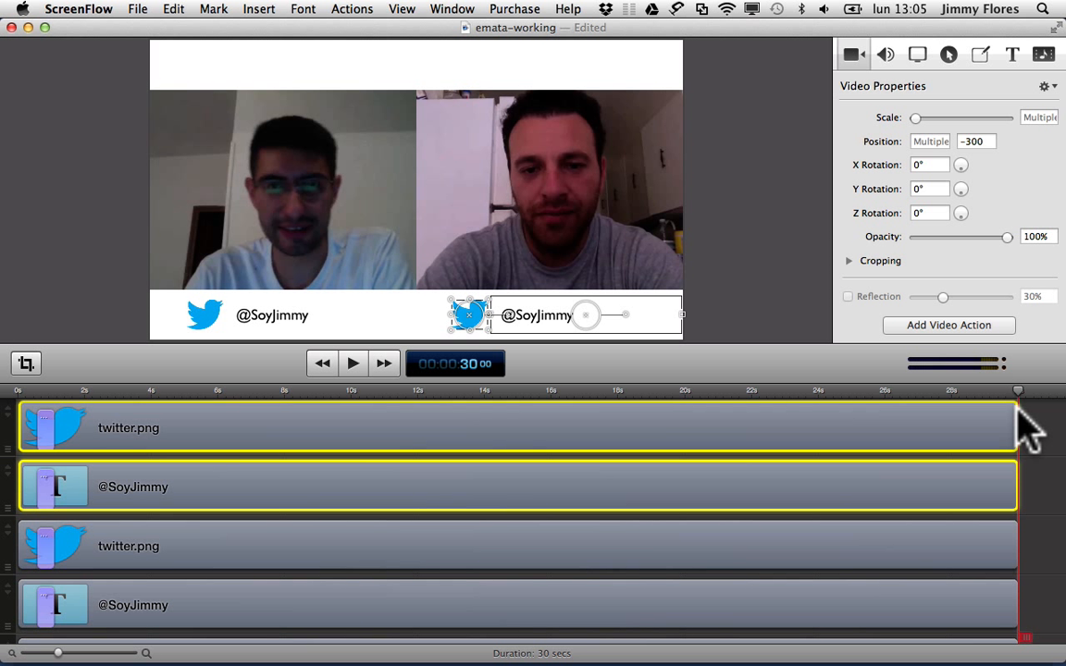
{"action": "left_click", "coordinate": [947, 325]}
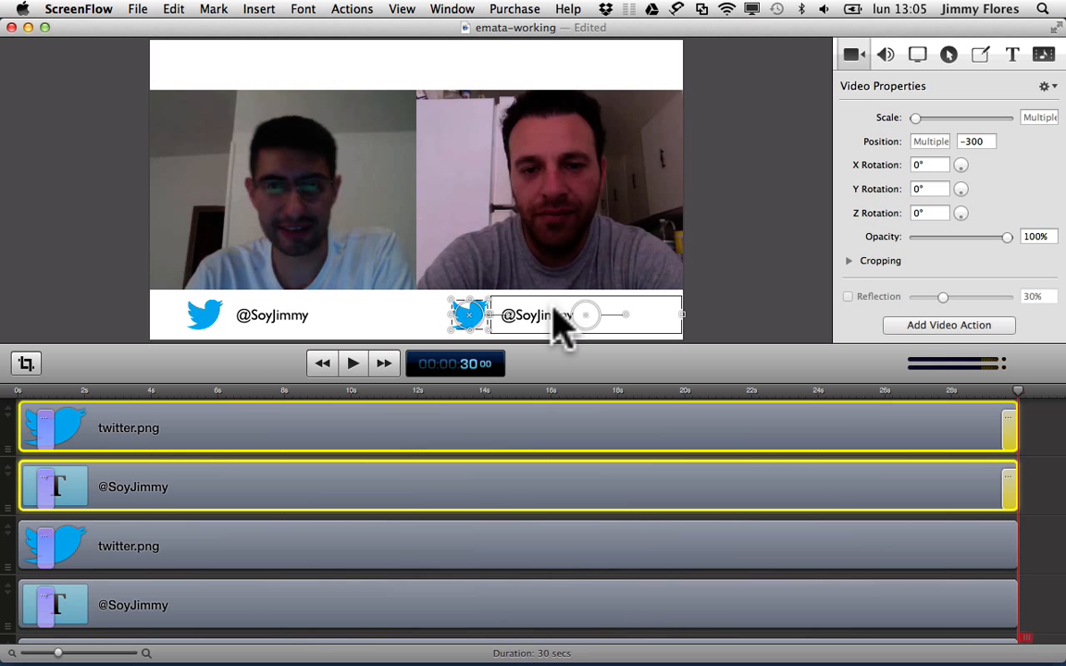
{"action": "left_click_drag", "start_coordinate": [562, 326], "coordinate": [540, 5]}
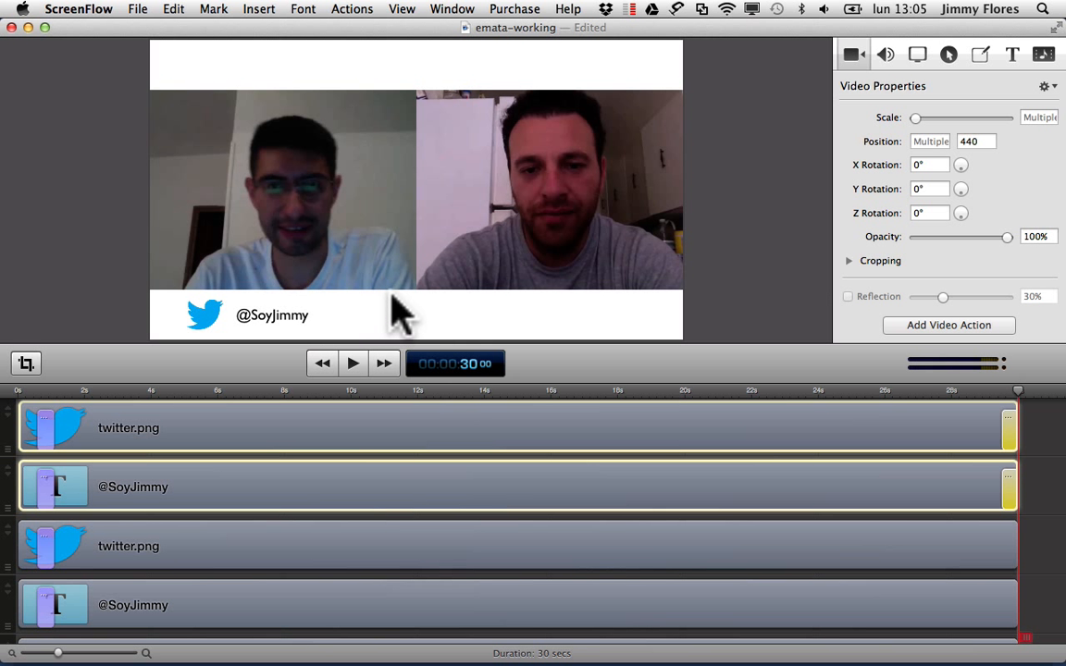
{"action": "scroll", "coordinate": [393, 301], "scroll_direction": "down", "scroll_amount": 2}
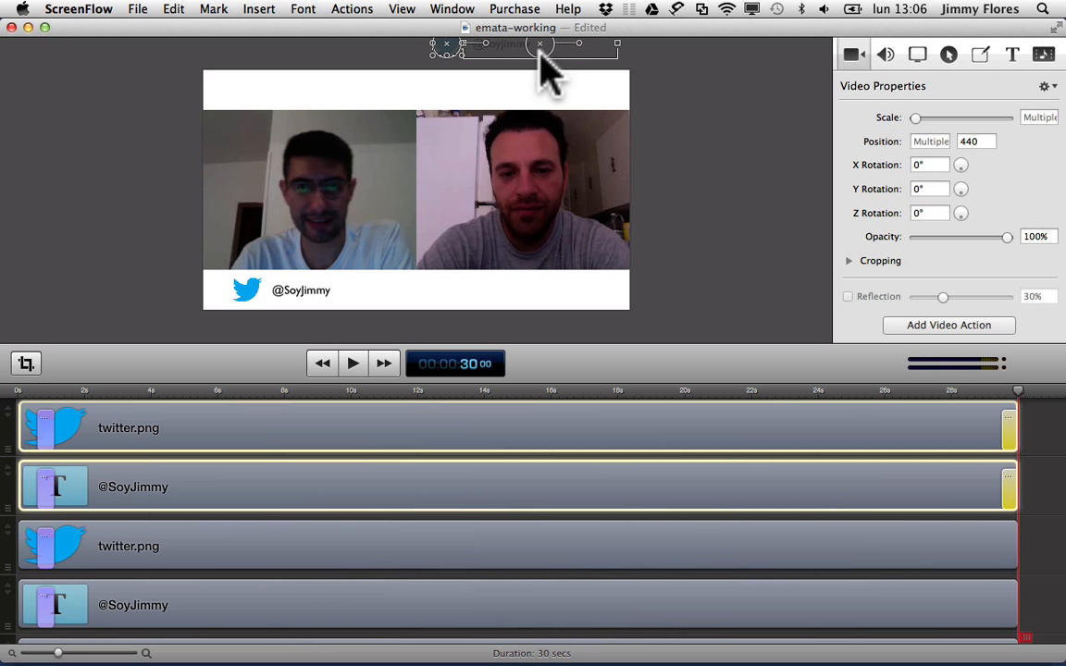
{"action": "left_click", "coordinate": [914, 237]}
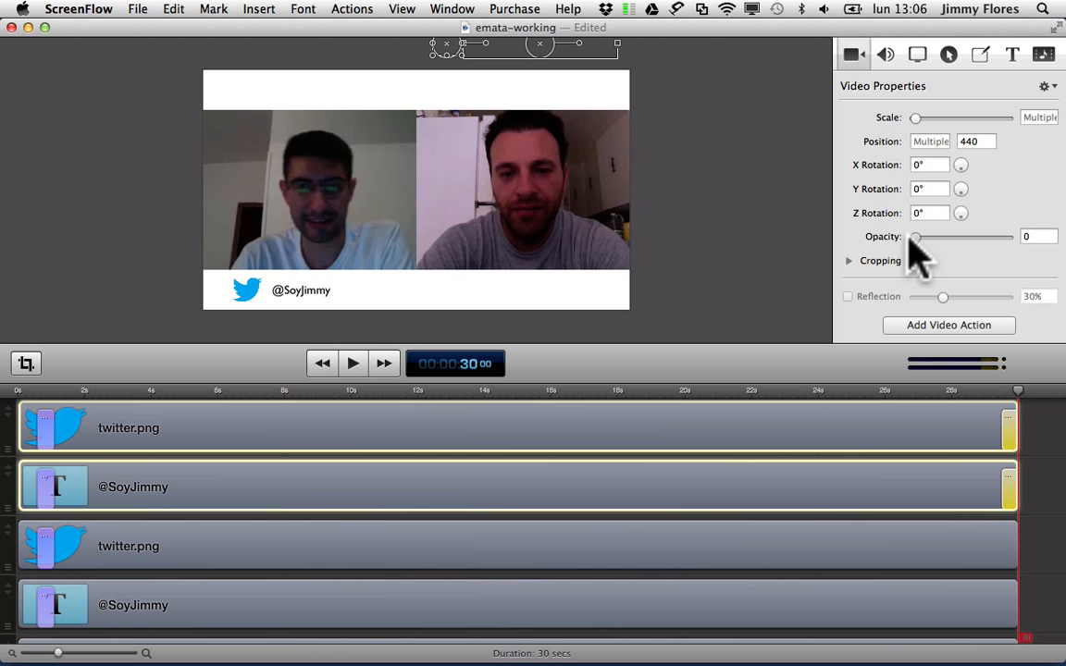
At 00:00:30 00, add a video action moving the first speaker's logo and caption above the canvas at Y 462 with 0 opacity.
{"action": "left_click", "coordinate": [888, 554]}
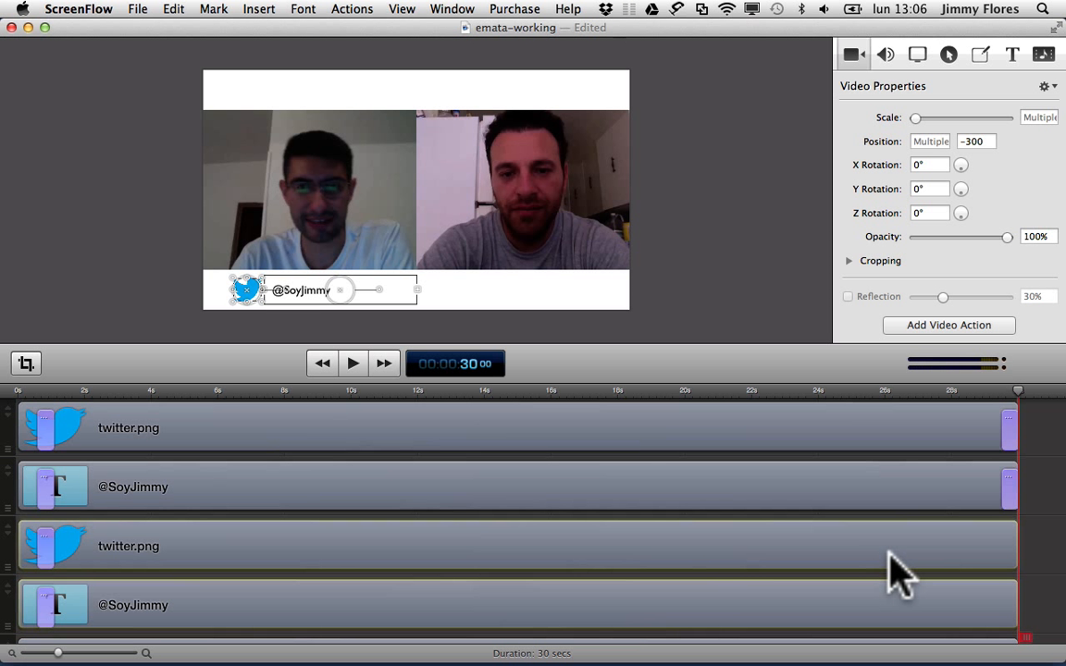
{"action": "left_click", "coordinate": [946, 324]}
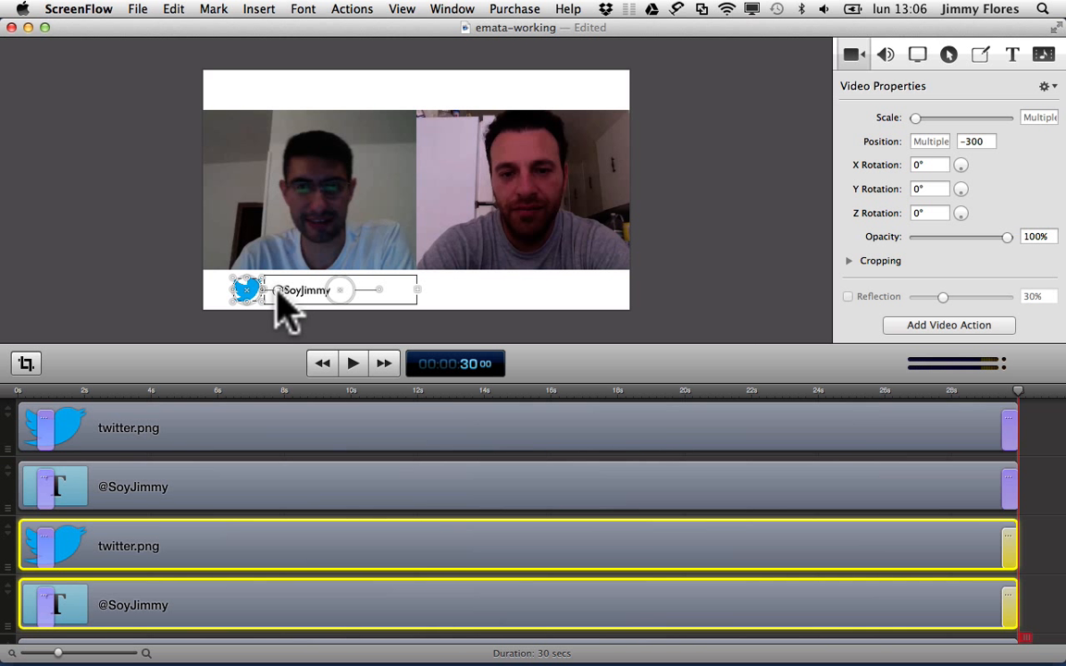
{"action": "left_click_drag", "start_coordinate": [277, 291], "coordinate": [266, 37]}
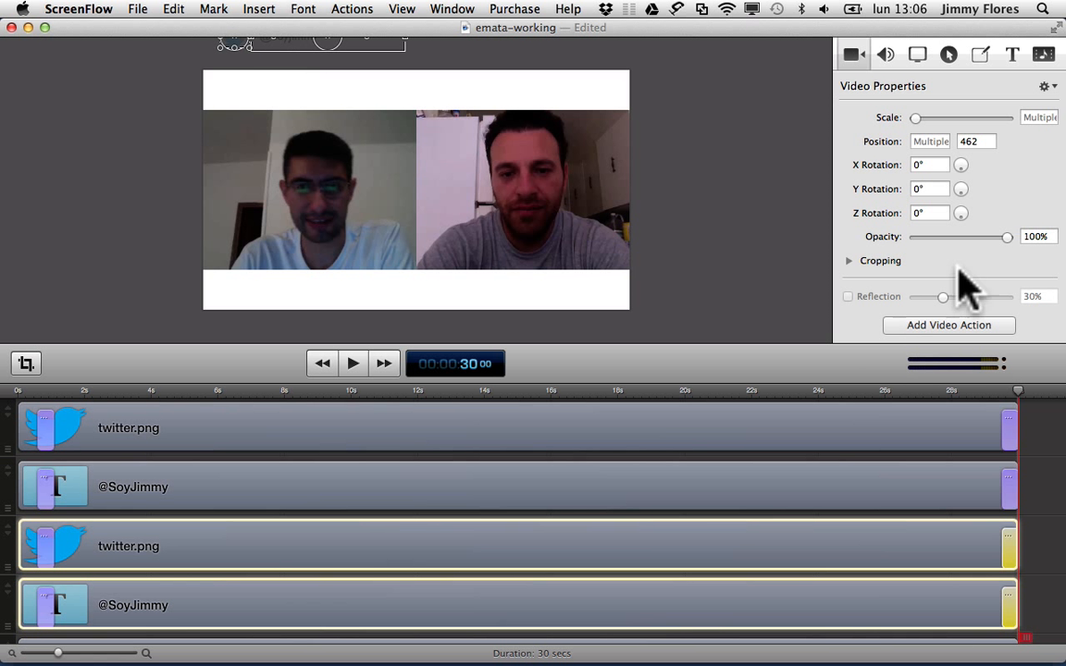
{"action": "left_click", "coordinate": [914, 237]}
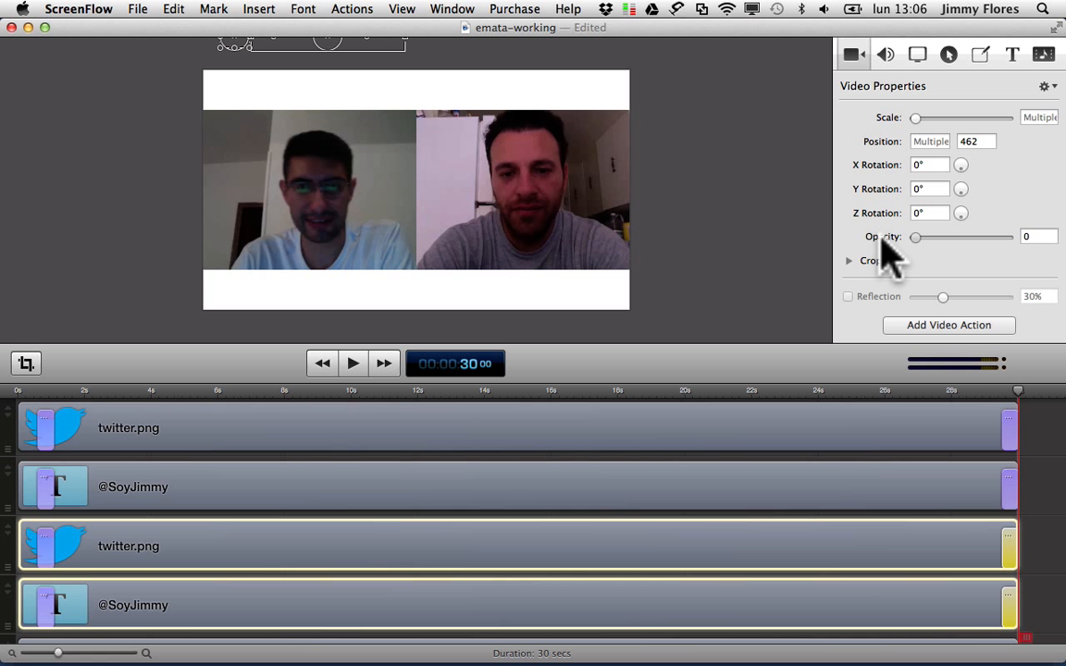
Play the last seconds of the timeline to check how both logos and captions leave the canvas.
{"action": "left_click", "coordinate": [999, 392]}
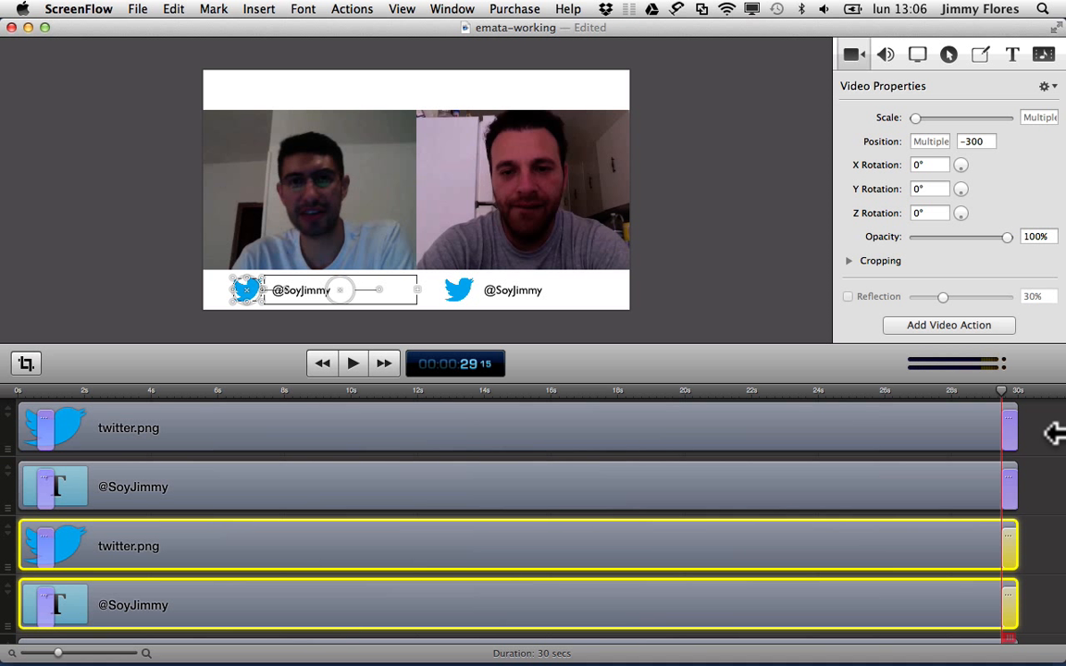
{"action": "left_click", "coordinate": [949, 403]}
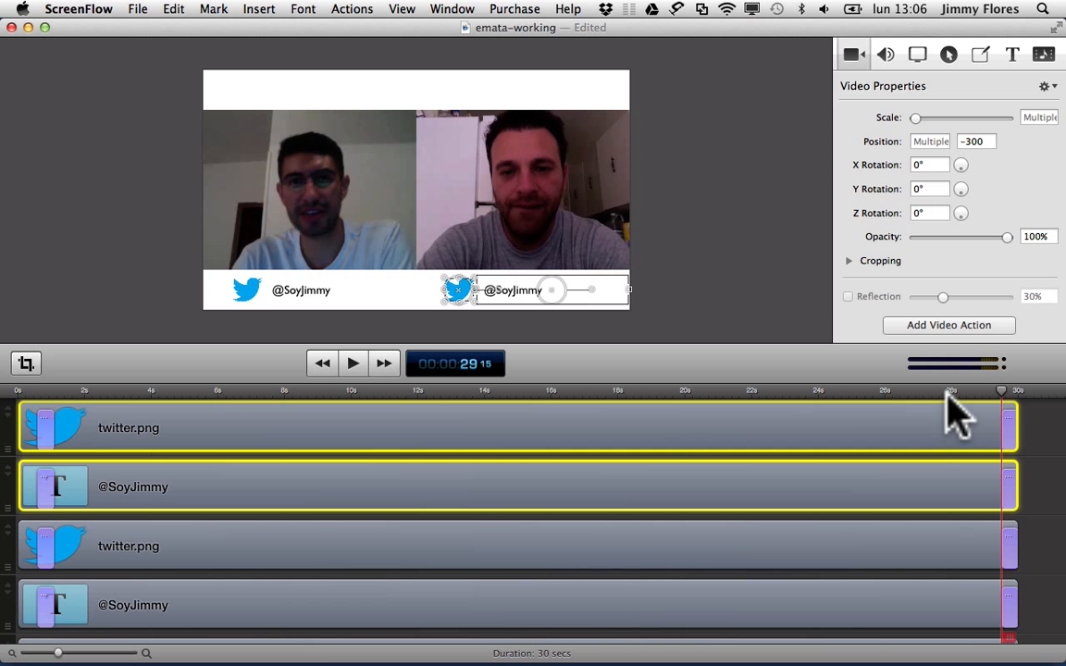
{"action": "left_click", "coordinate": [948, 391]}
{"action": "key", "text": "space"}
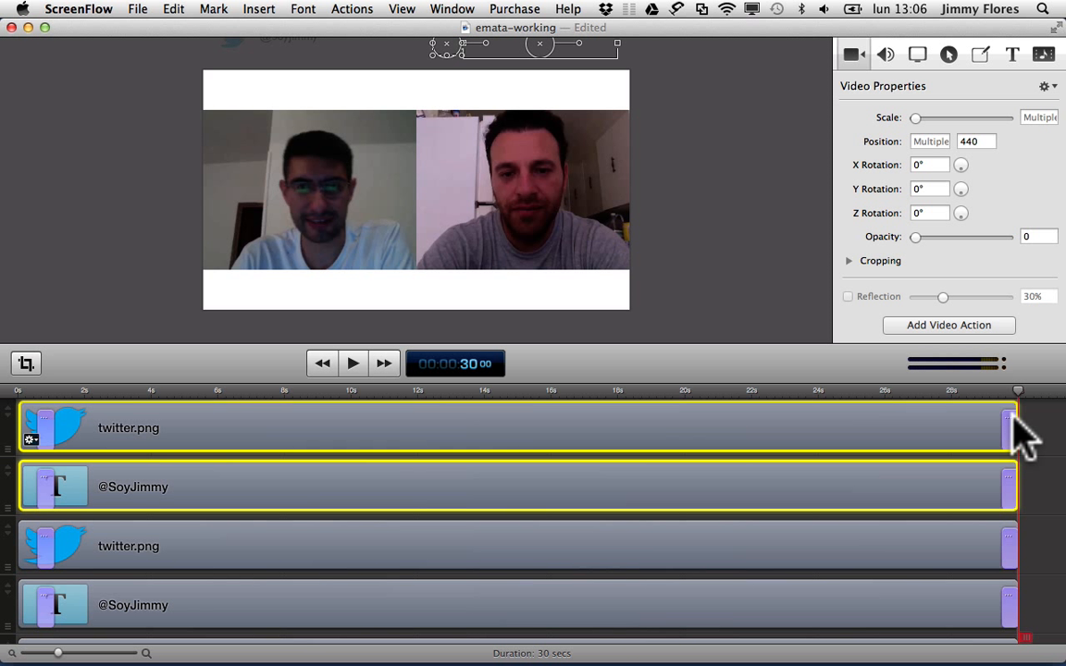
Undo the upward exit actions on both speakers' logos and captions.
{"action": "key", "text": "super+z"}
{"action": "key", "text": "super+z"}
{"action": "key", "text": "super+z"}
{"action": "key", "text": "super+z"}
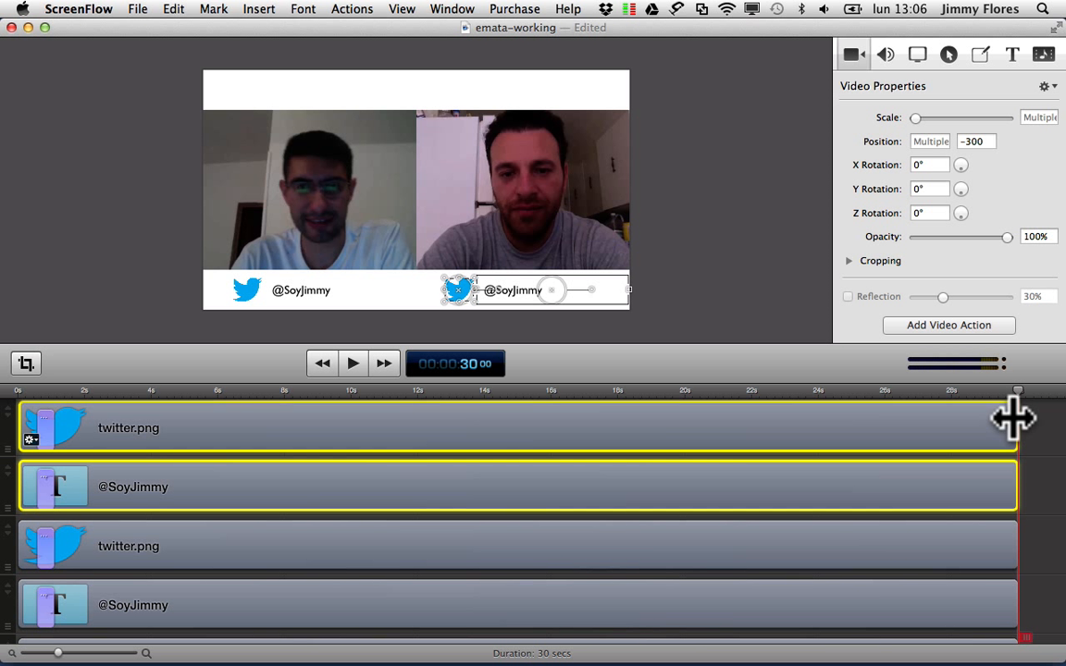
At 00:00:30 00, add video actions fading both speakers' logos and captions in place to 0 opacity, and preview the ending.
{"action": "left_click", "coordinate": [949, 323]}
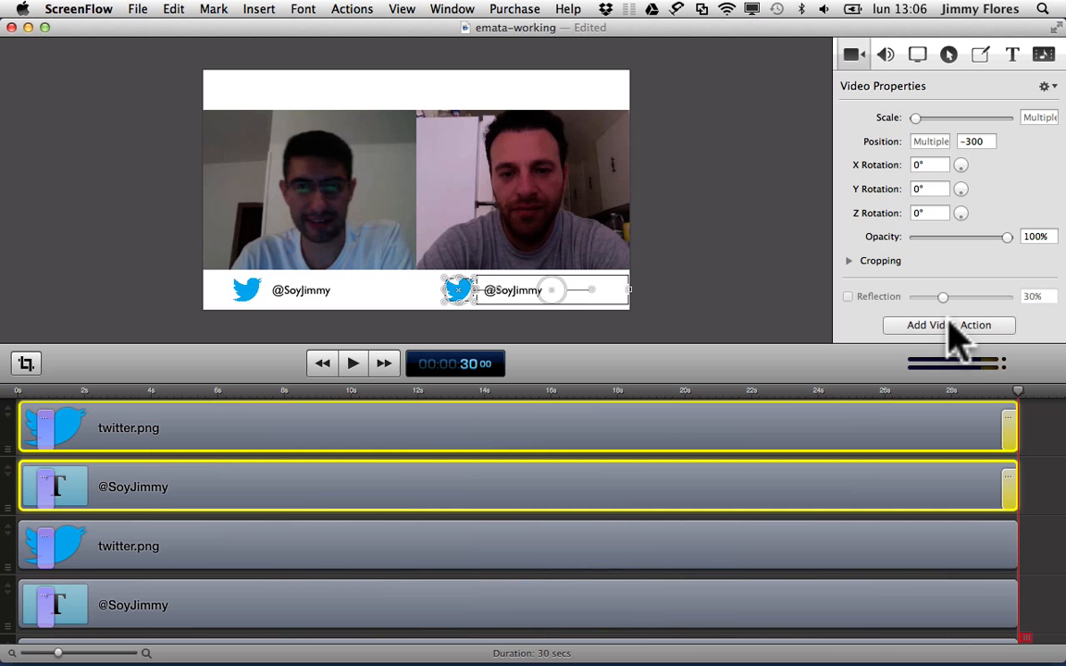
{"action": "left_click", "coordinate": [916, 236]}
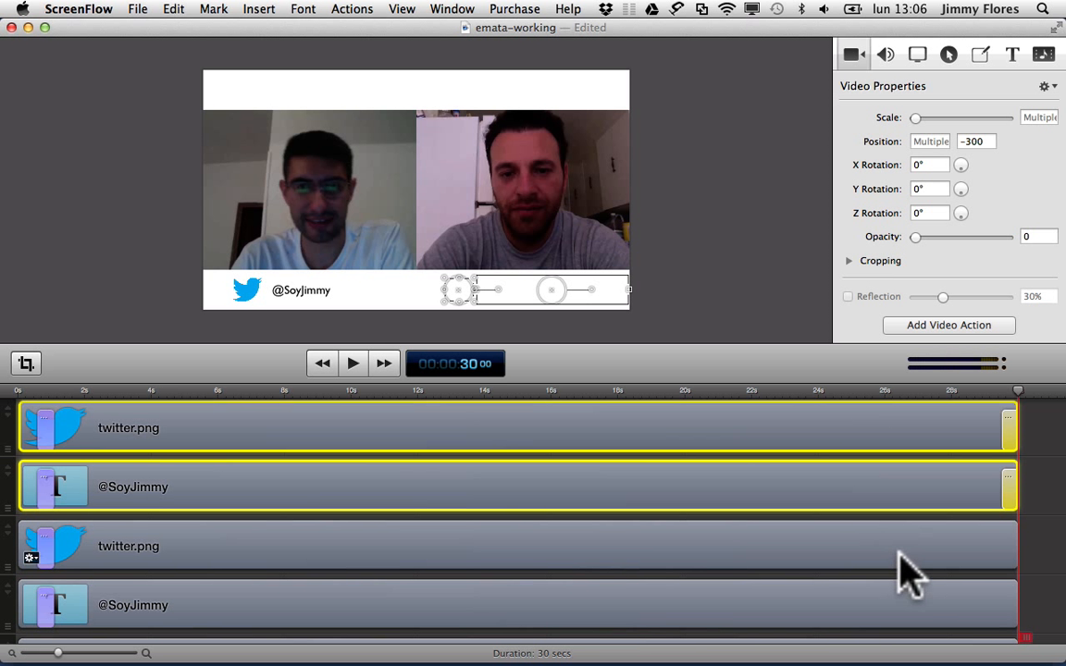
{"action": "left_click", "coordinate": [926, 585]}
{"action": "left_click", "coordinate": [929, 546], "text": "shift"}
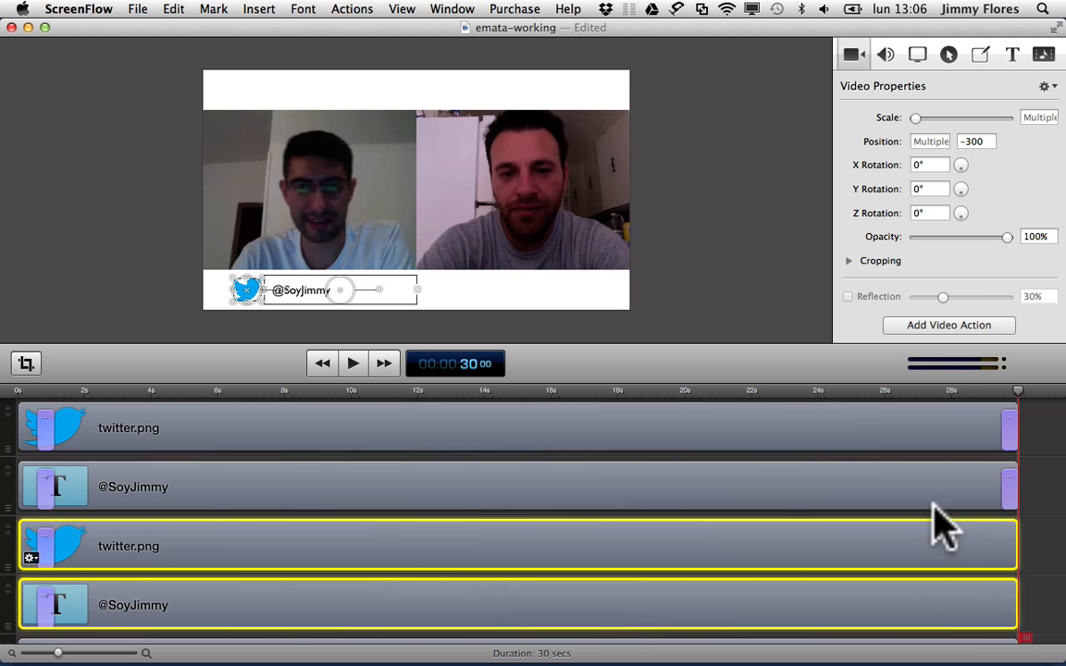
{"action": "left_click", "coordinate": [914, 320]}
{"action": "left_click", "coordinate": [915, 237]}
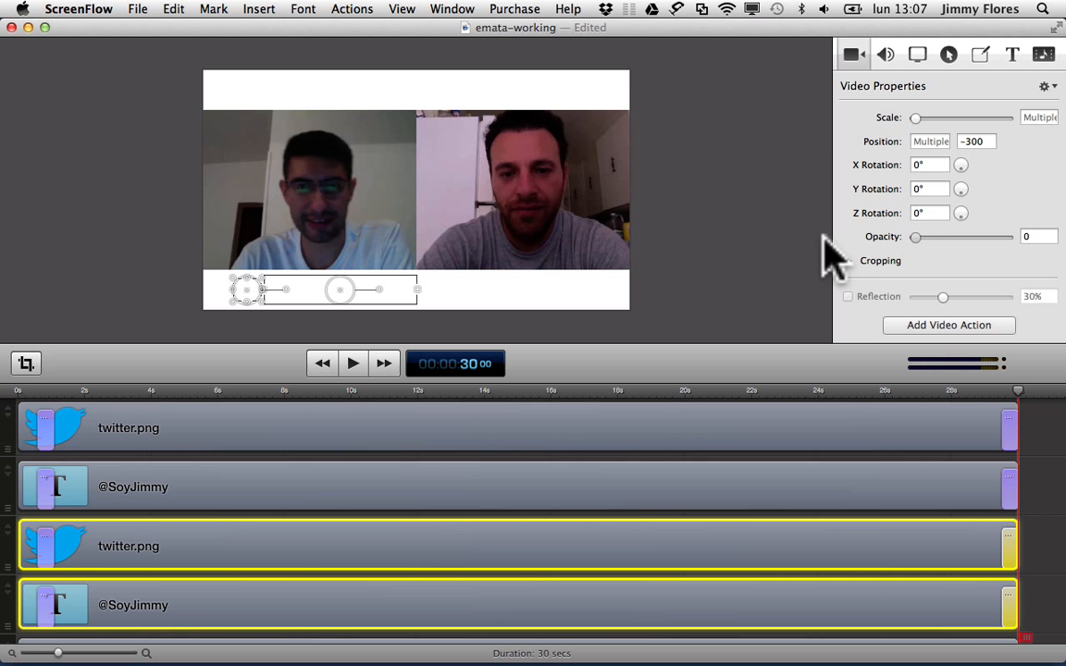
{"action": "left_click", "coordinate": [988, 391]}
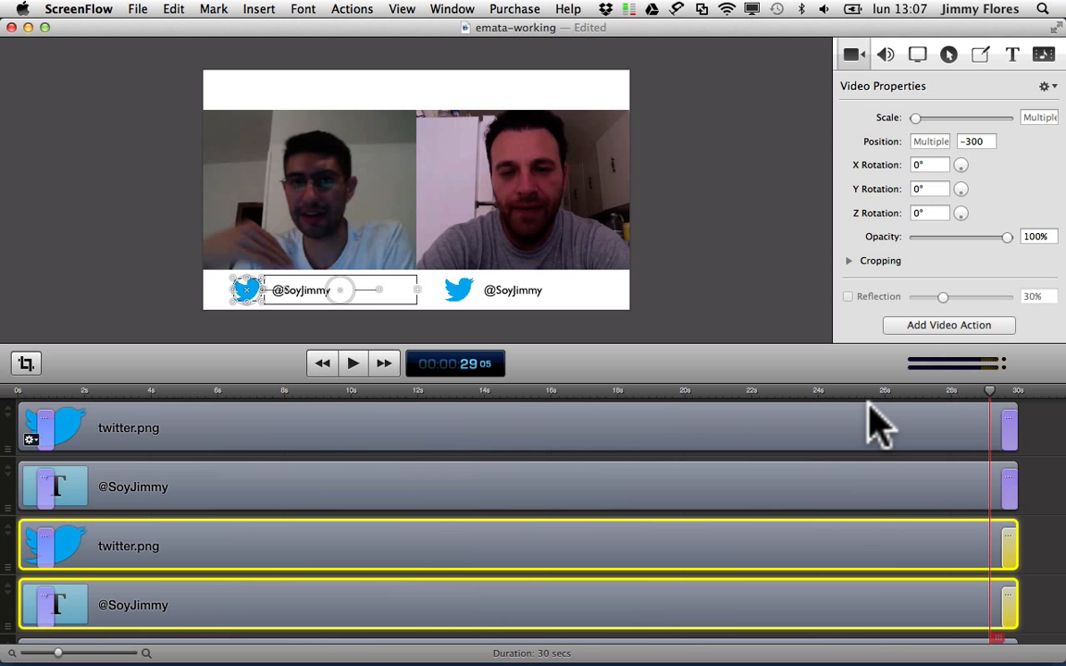
{"action": "key", "text": "space"}
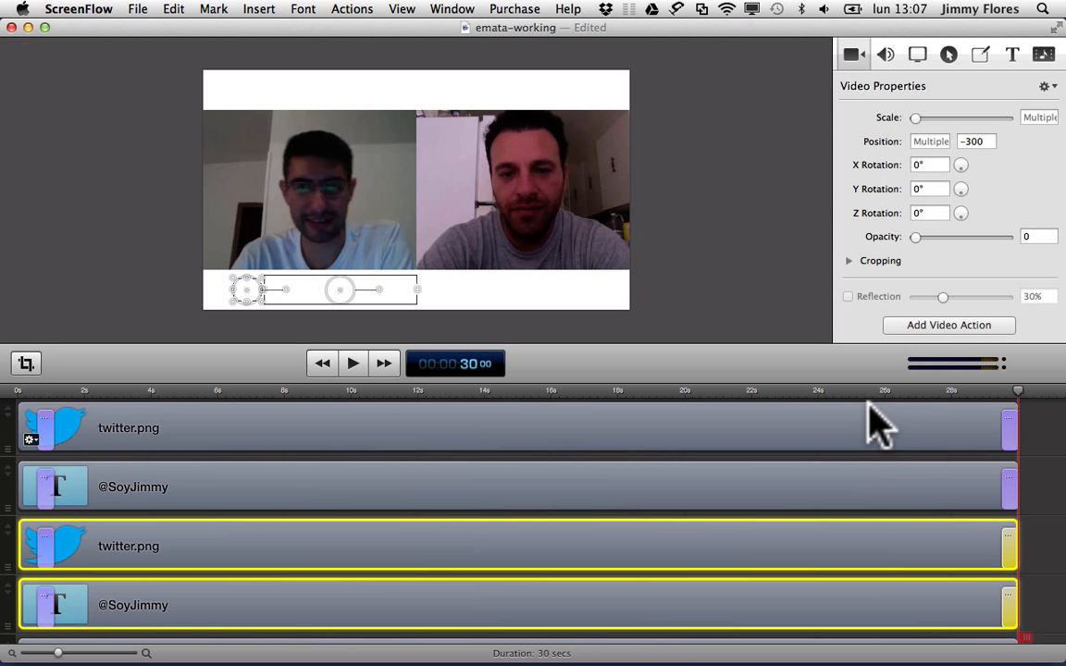
Lengthen the closing fade-out actions on all four logo and caption clips to 3.8 s, and play back the slower fade.
{"action": "left_click", "coordinate": [1004, 417]}
{"action": "left_click", "coordinate": [1007, 489], "text": "shift"}
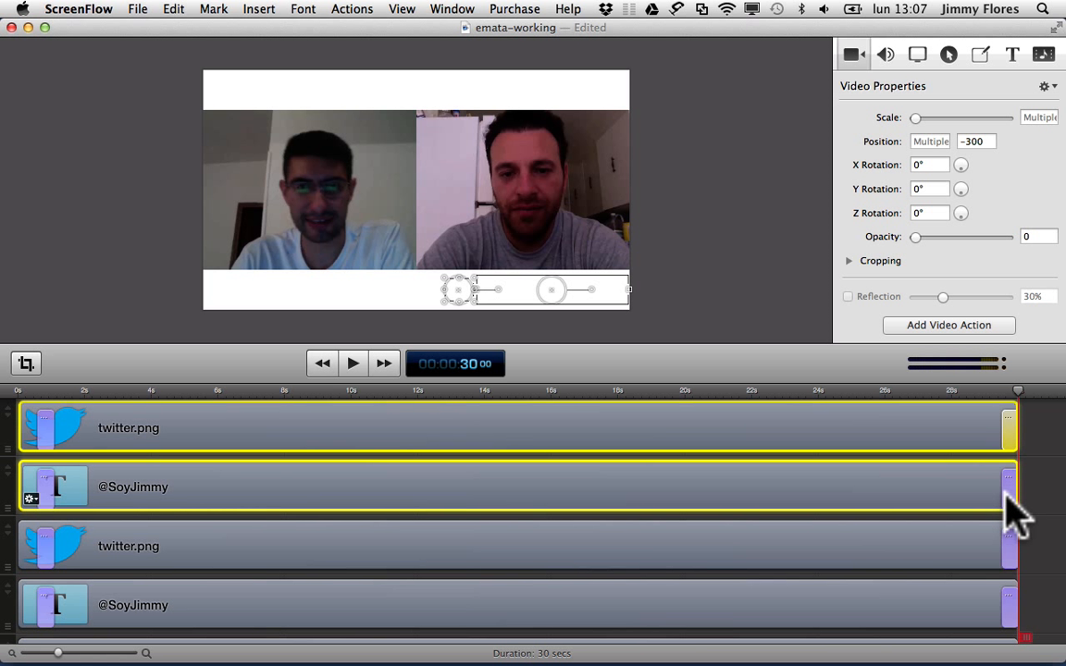
{"action": "left_click", "coordinate": [1013, 604], "text": "shift"}
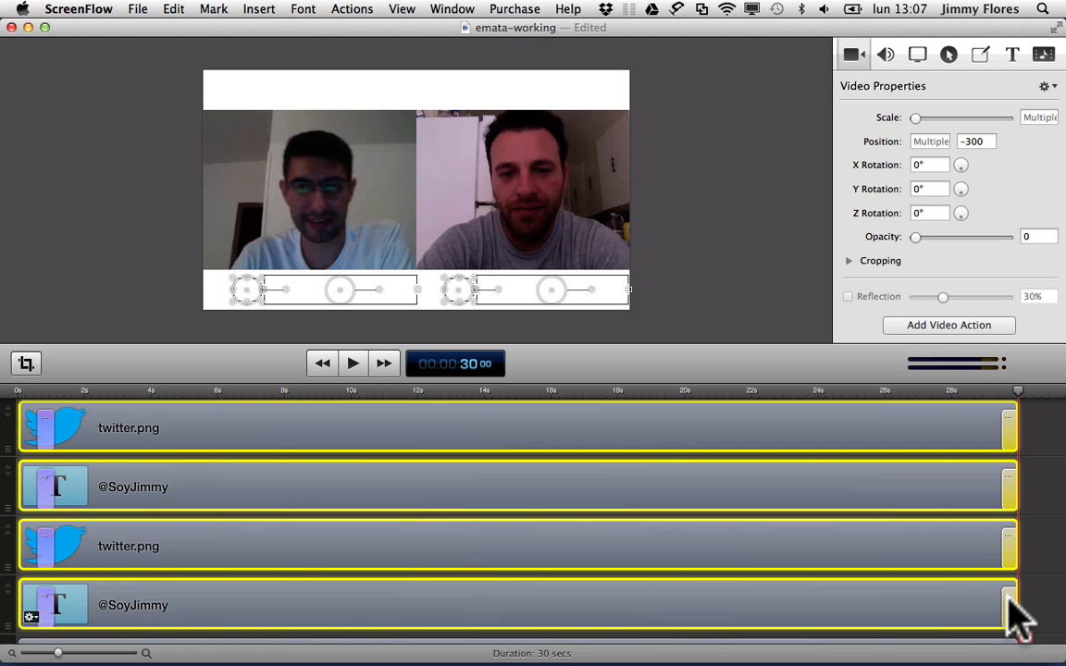
{"action": "left_click_drag", "start_coordinate": [1004, 602], "coordinate": [892, 605]}
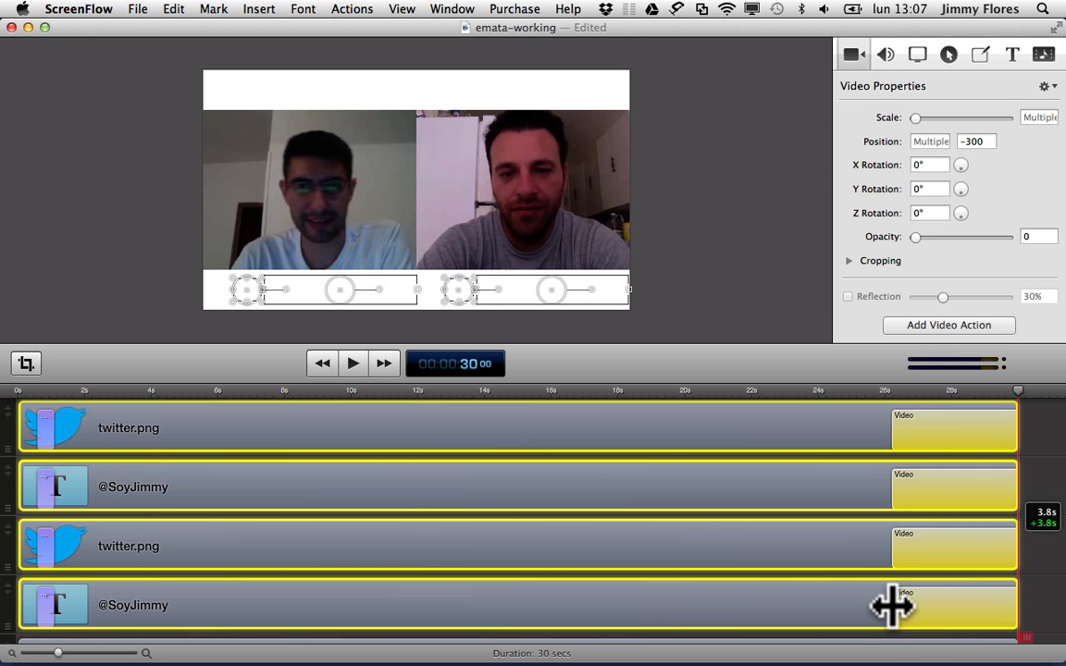
{"action": "left_click", "coordinate": [881, 389]}
{"action": "key", "text": "space"}
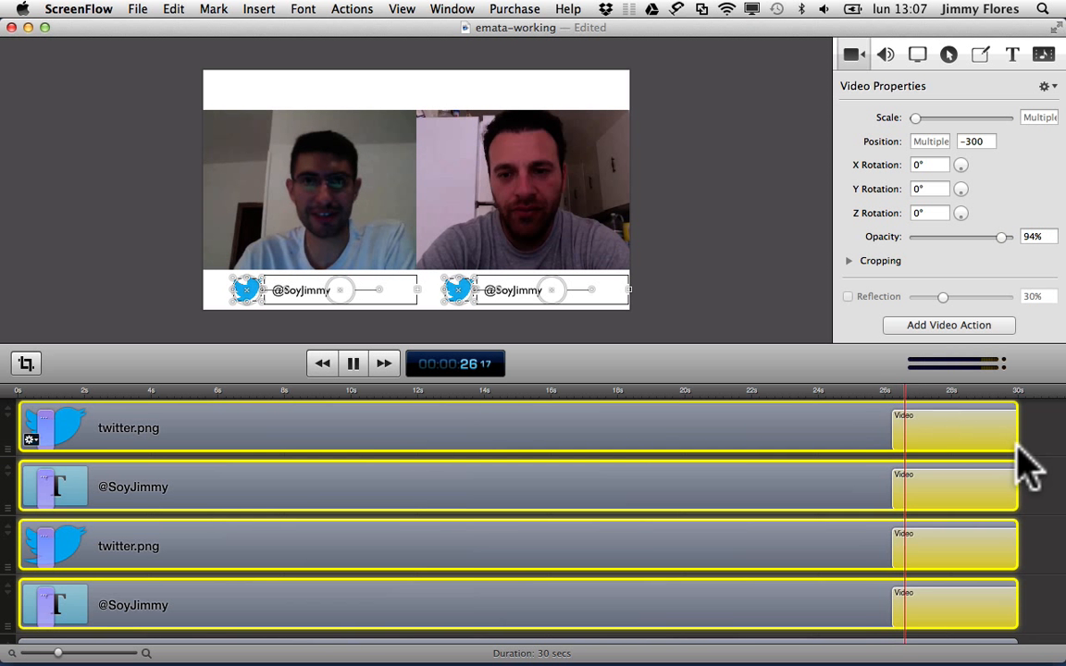
{"action": "left_click", "coordinate": [1059, 469]}
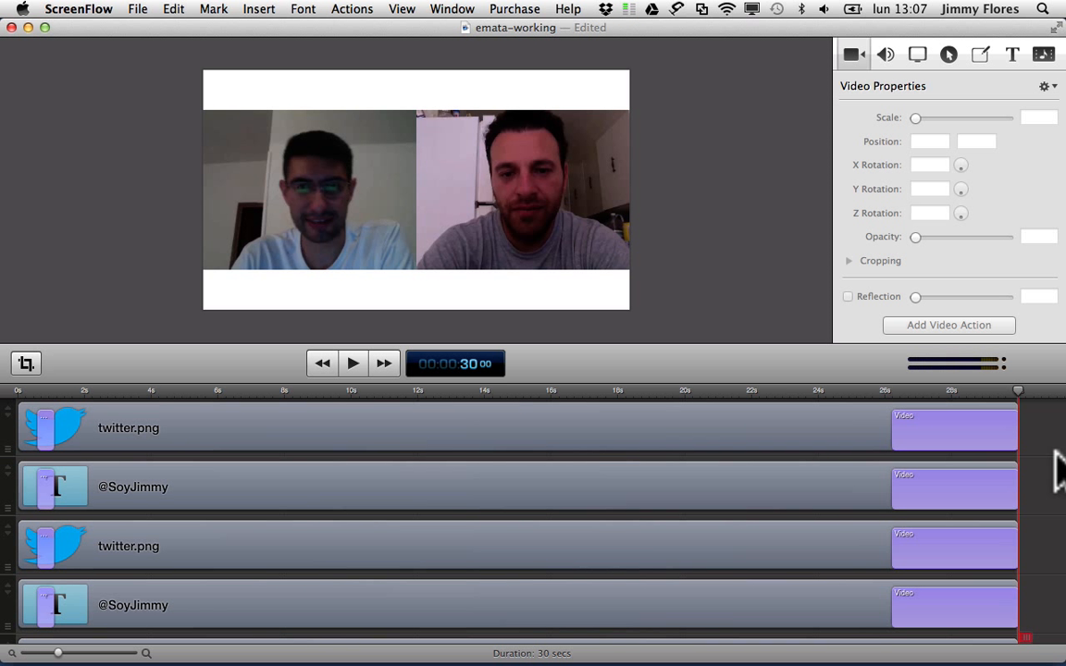
Add a video action to the interview clip at 00:00:08 00 that scales the video down to 34%.
{"action": "left_click", "coordinate": [550, 391]}
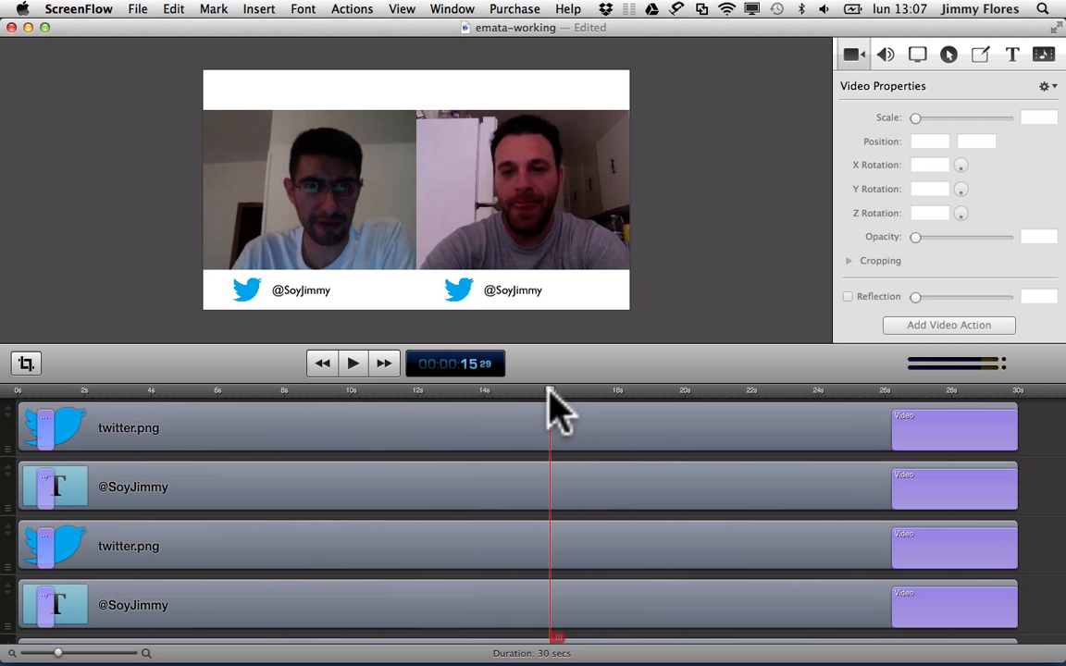
{"action": "mouse_move", "coordinate": [550, 391]}
{"action": "left_mouse_down"}
{"action": "mouse_move", "coordinate": [593, 392]}
{"action": "mouse_move", "coordinate": [570, 391]}
{"action": "left_mouse_up"}
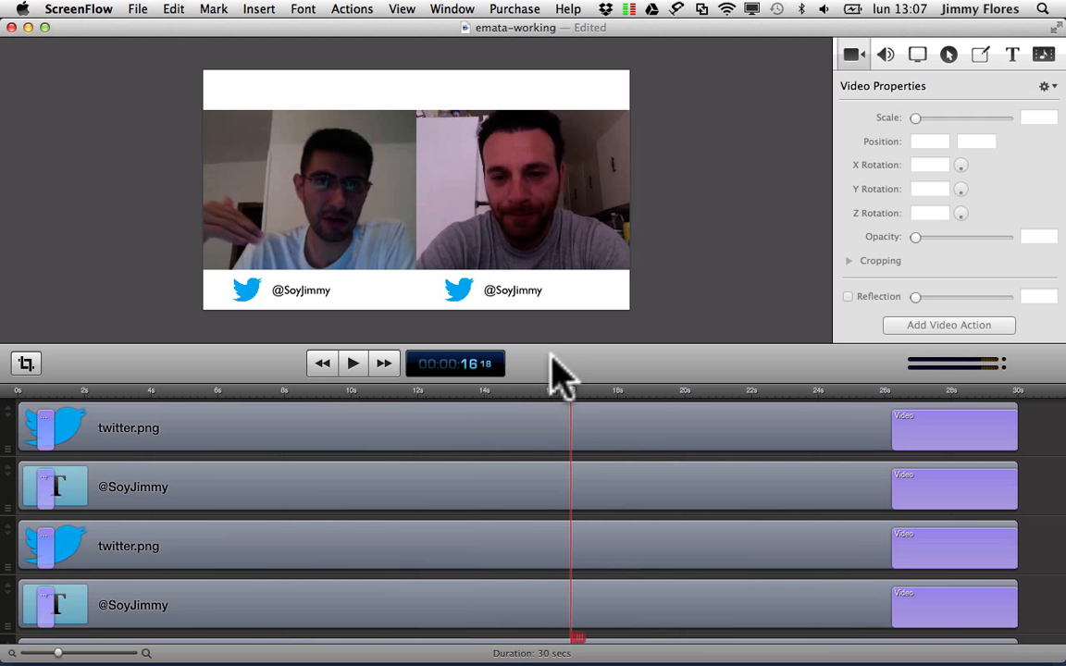
{"action": "left_click", "coordinate": [429, 190]}
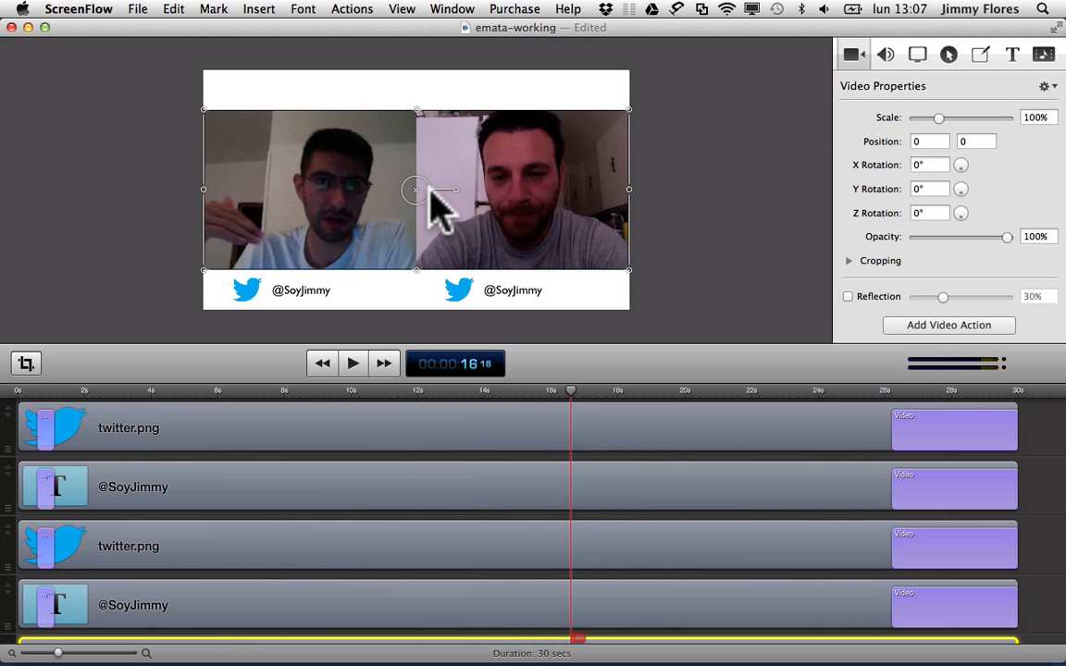
{"action": "scroll", "coordinate": [852, 528], "scroll_direction": "down", "scroll_amount": 3}
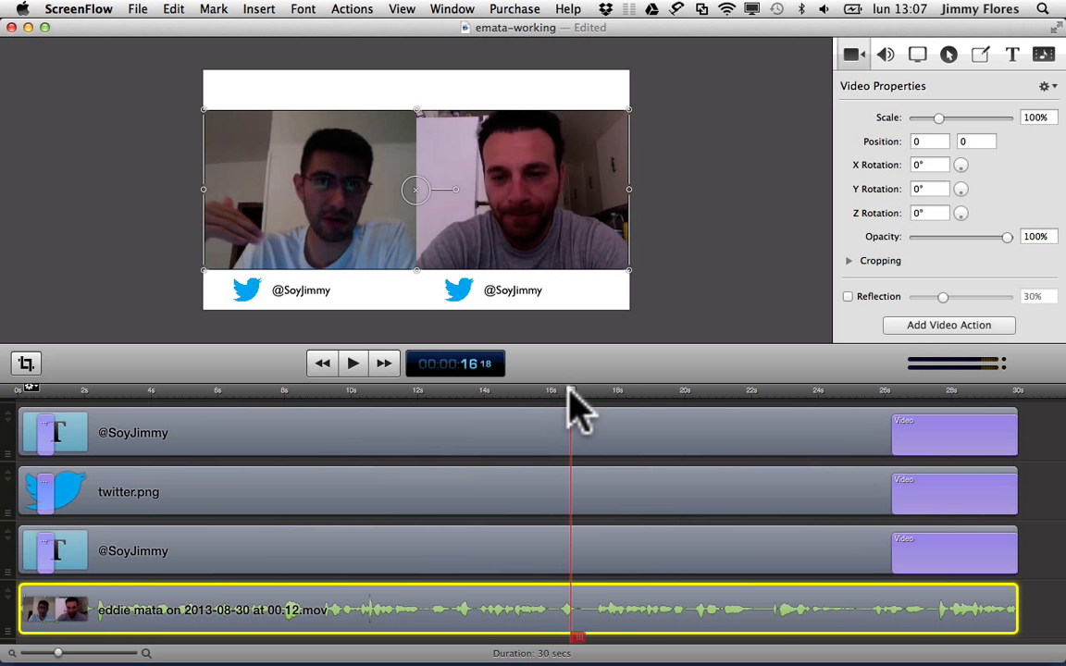
{"action": "left_click_drag", "start_coordinate": [573, 409], "coordinate": [283, 422]}
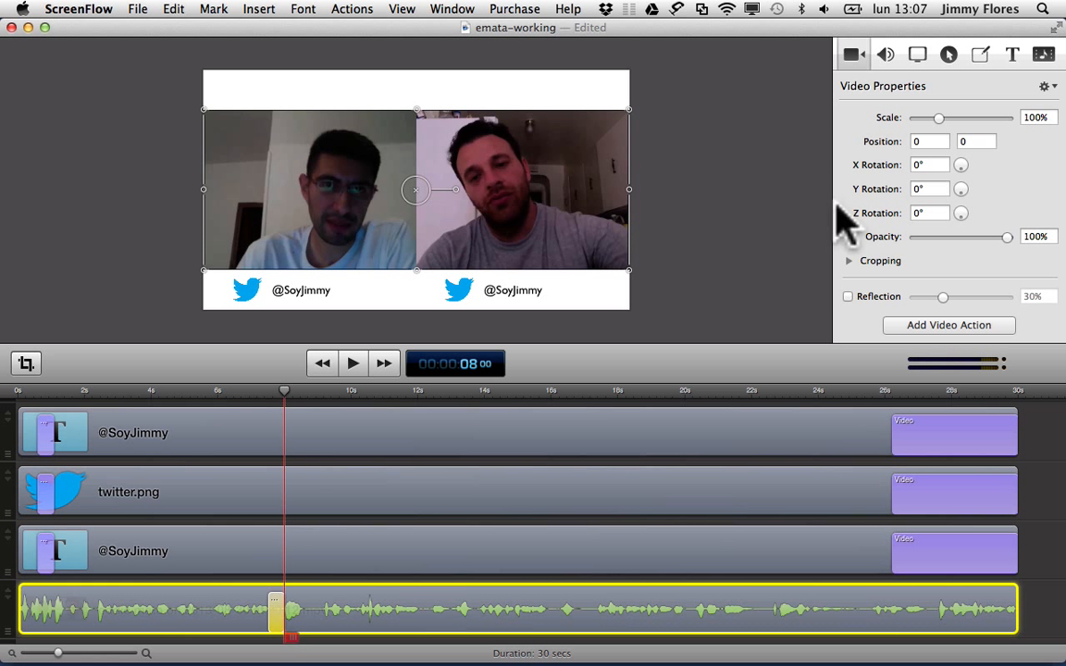
{"action": "left_click_drag", "start_coordinate": [933, 120], "coordinate": [921, 120]}
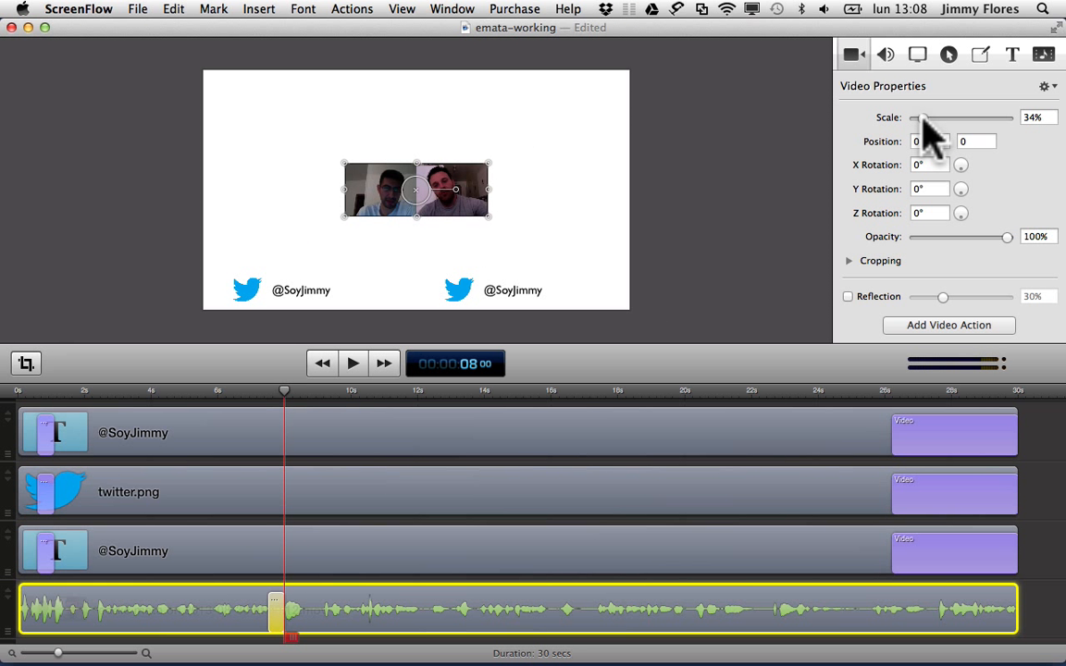
Preview the interview clip's scale-down animation from 00:00:07 06 and stop playback at 00:00:09 15.
{"action": "left_click", "coordinate": [259, 389]}
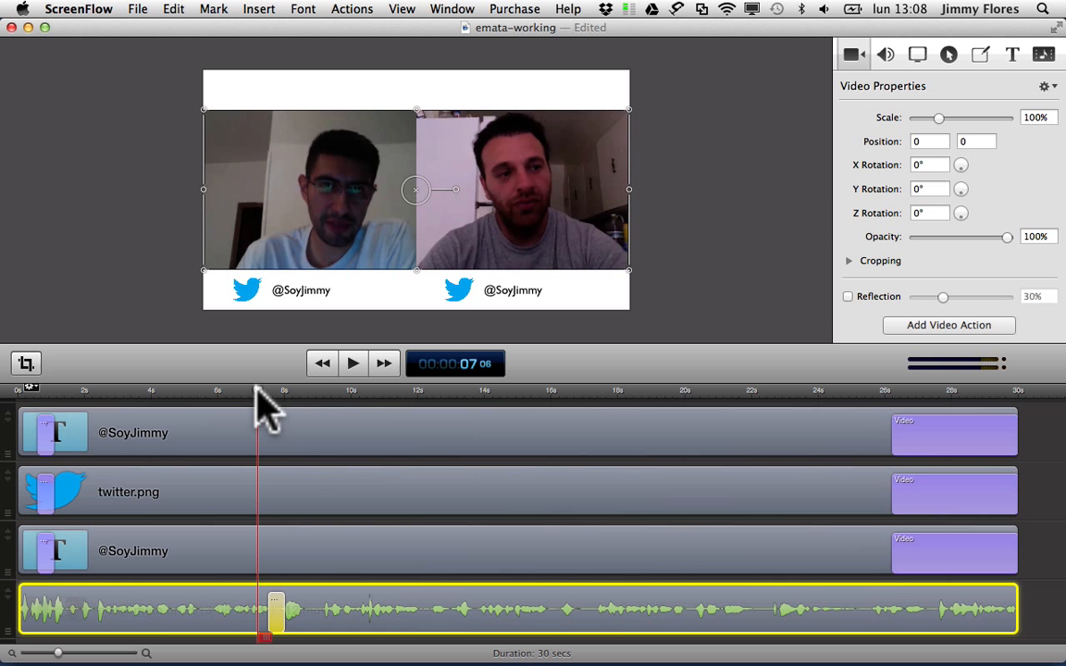
{"action": "key", "text": "space"}
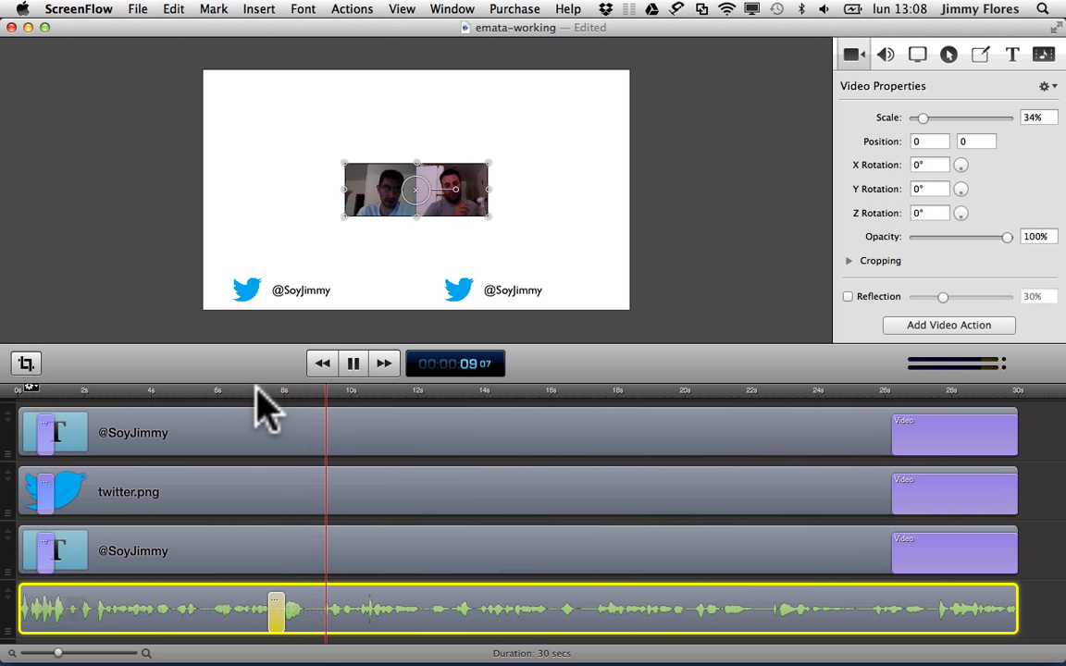
{"action": "key", "text": "space"}
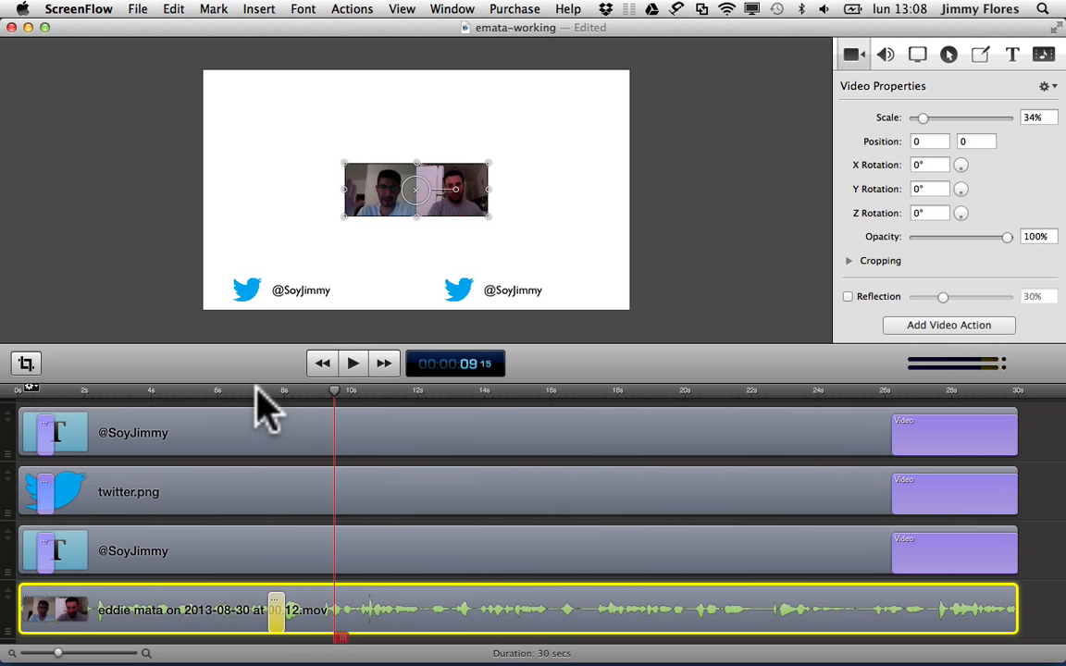
At 00:00:09 15, add a longer video action to the interview clip that moves it to position 157, 132 and enlarges it to 66%.
{"action": "left_click", "coordinate": [952, 324]}
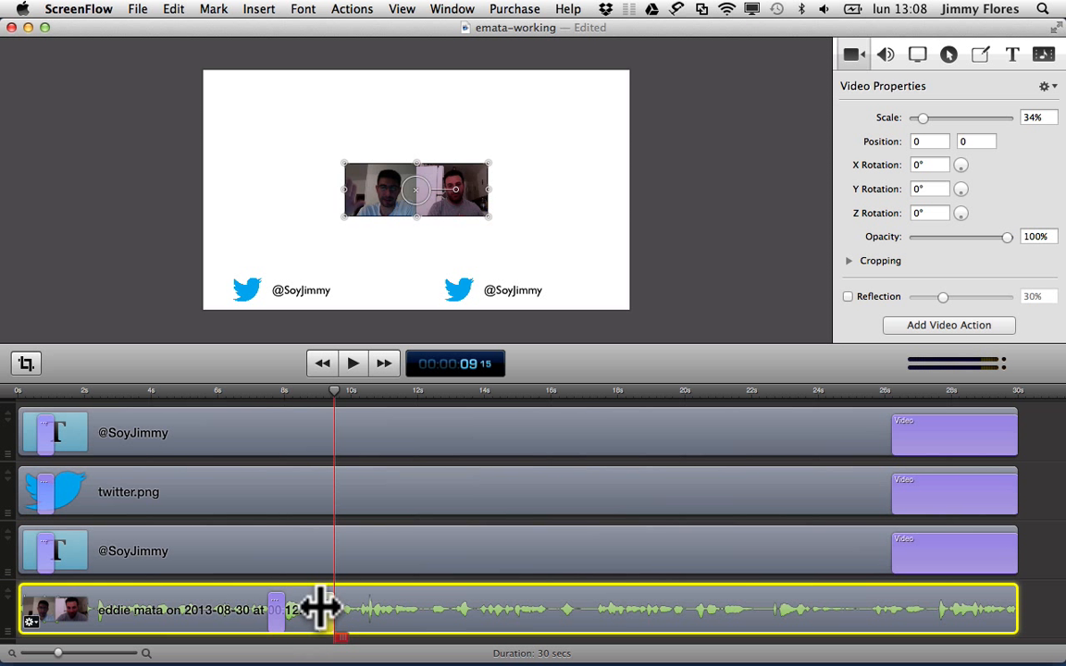
{"action": "left_click_drag", "start_coordinate": [319, 608], "coordinate": [296, 606]}
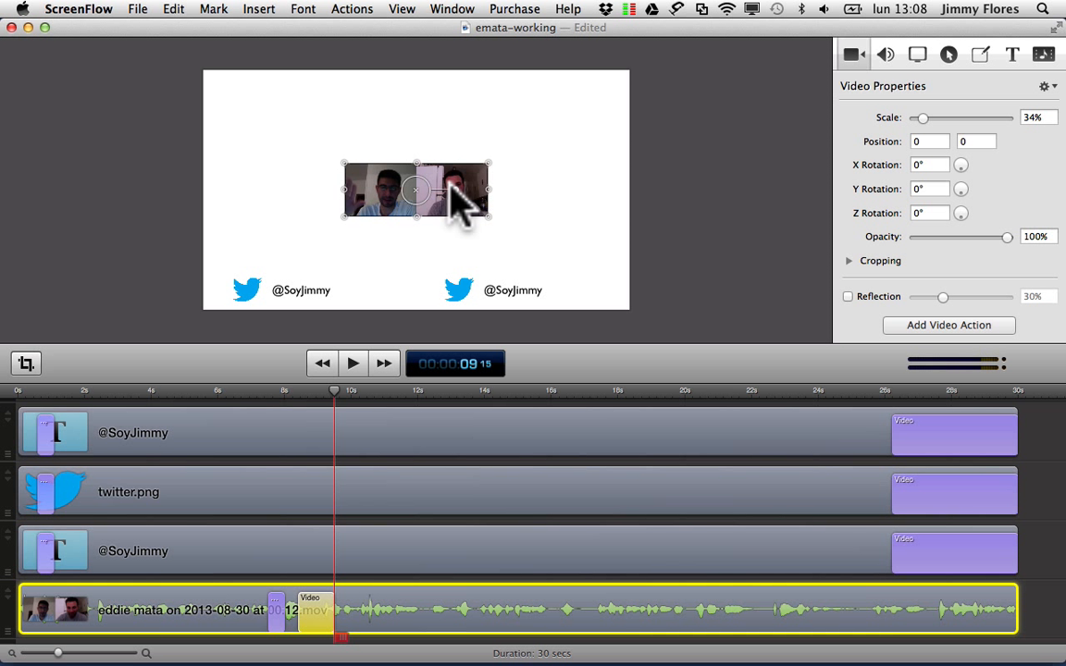
{"action": "left_click_drag", "start_coordinate": [451, 181], "coordinate": [507, 191]}
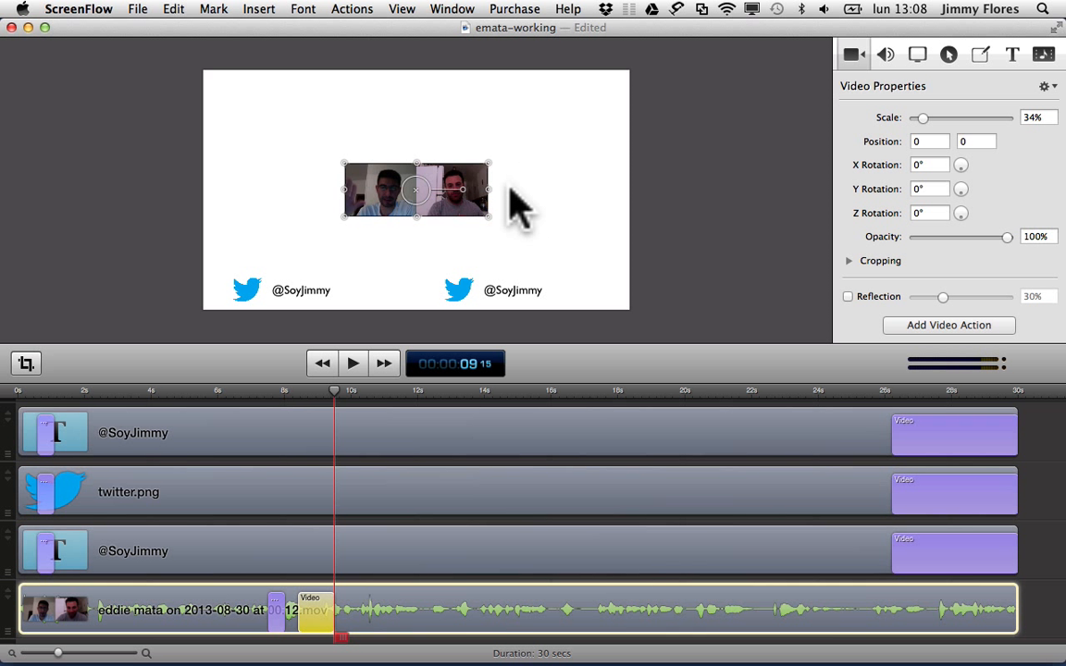
{"action": "left_click_drag", "start_coordinate": [445, 170], "coordinate": [571, 110]}
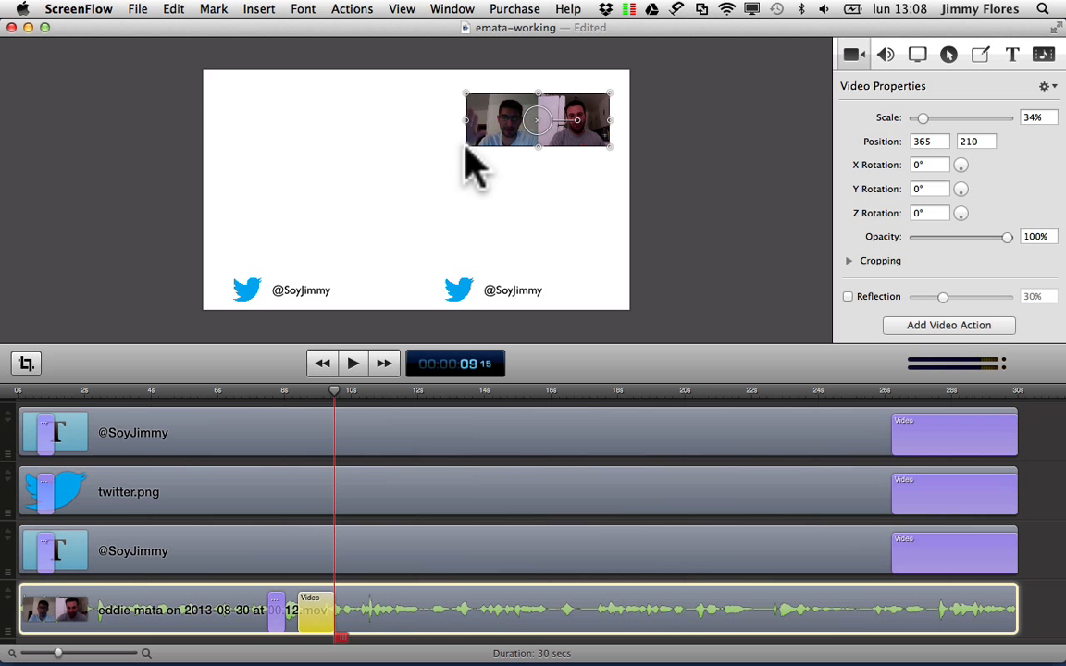
{"action": "left_click_drag", "start_coordinate": [467, 148], "coordinate": [373, 219]}
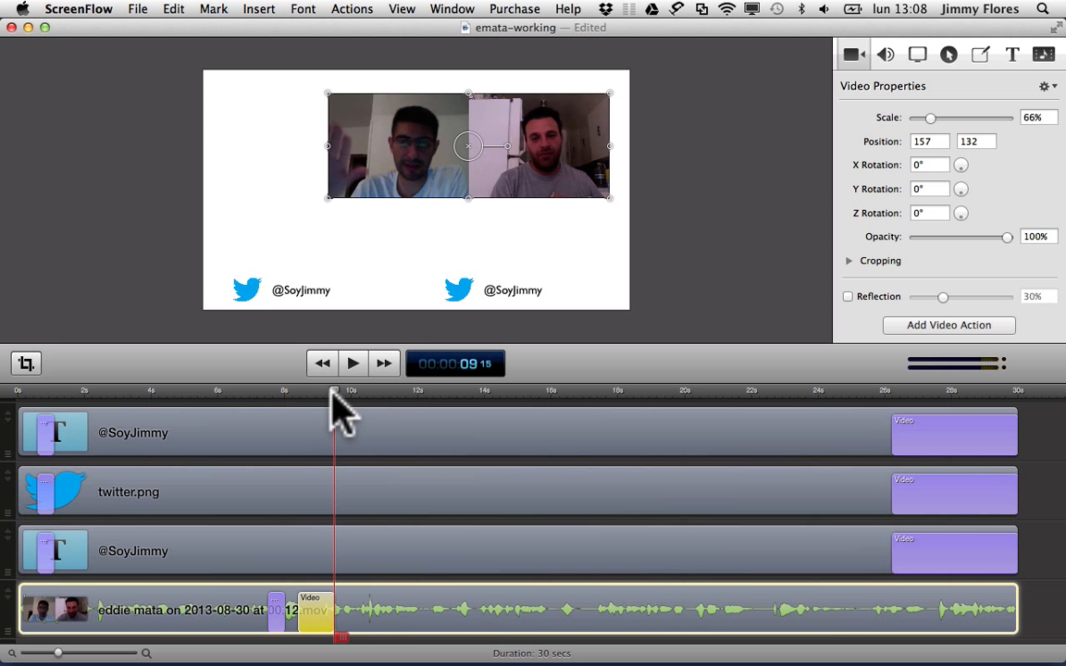
At 00:00:10 22, add a video action to the interview clip that restores its scale to 100% and its position to 0, 0.
{"action": "left_click_drag", "start_coordinate": [333, 391], "coordinate": [389, 389]}
{"action": "left_click_drag", "start_coordinate": [373, 390], "coordinate": [376, 389]}
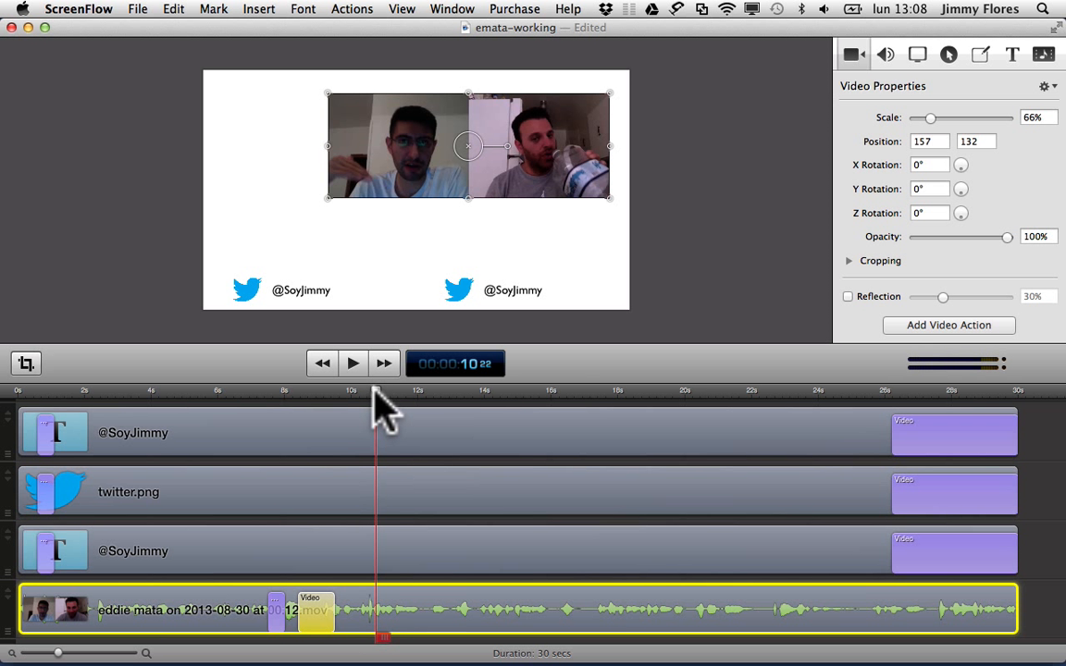
{"action": "left_click", "coordinate": [931, 329]}
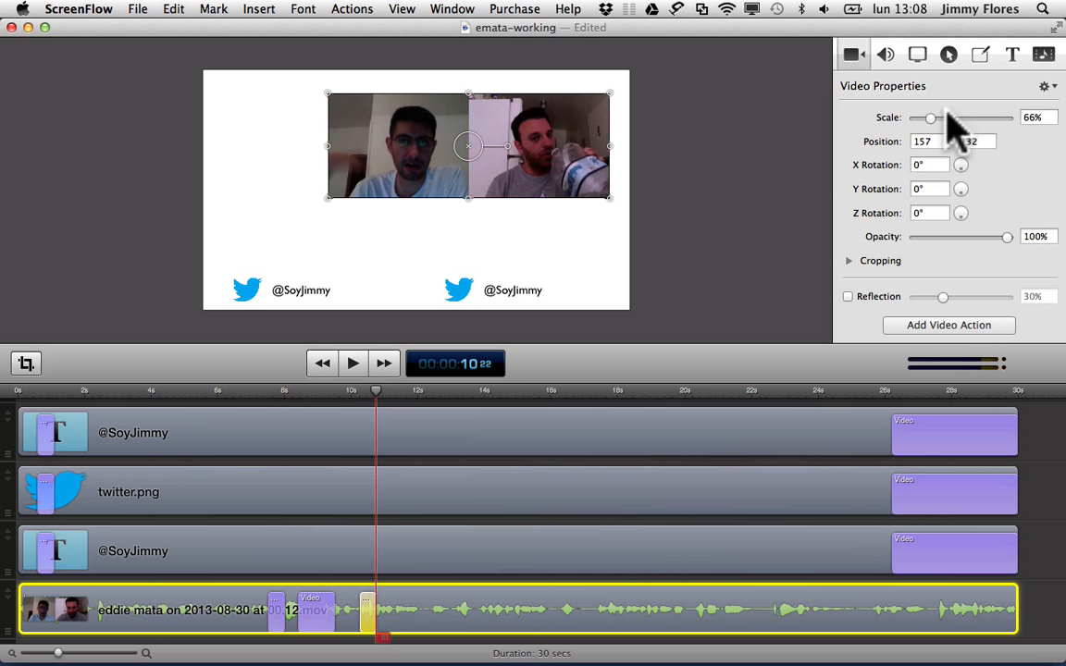
{"action": "left_click", "coordinate": [1041, 117]}
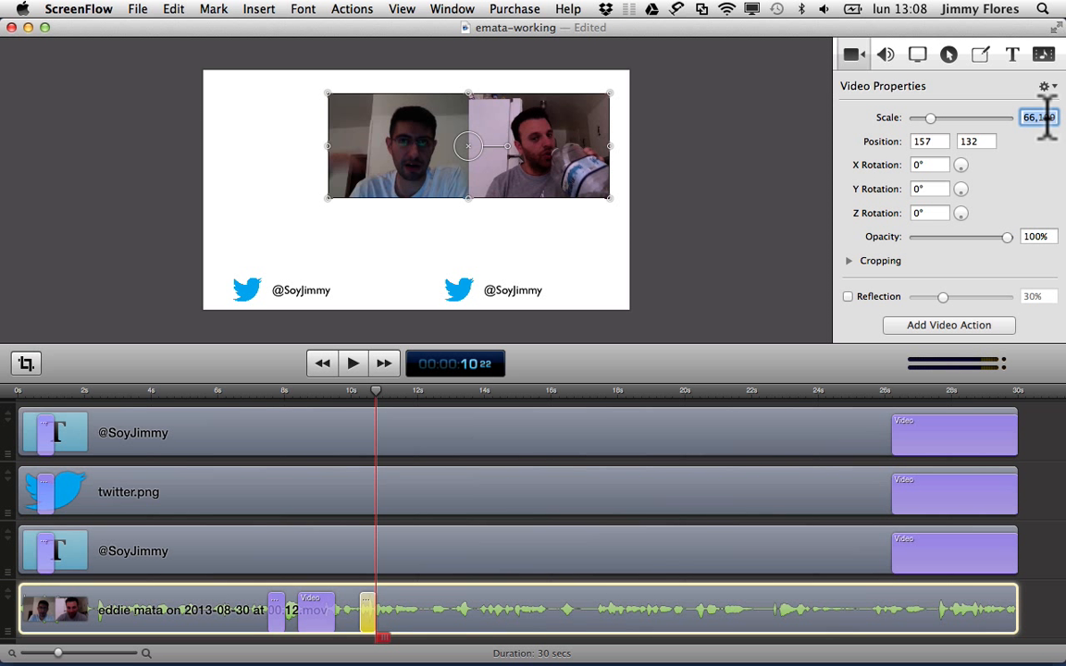
{"action": "type", "text": "100"}
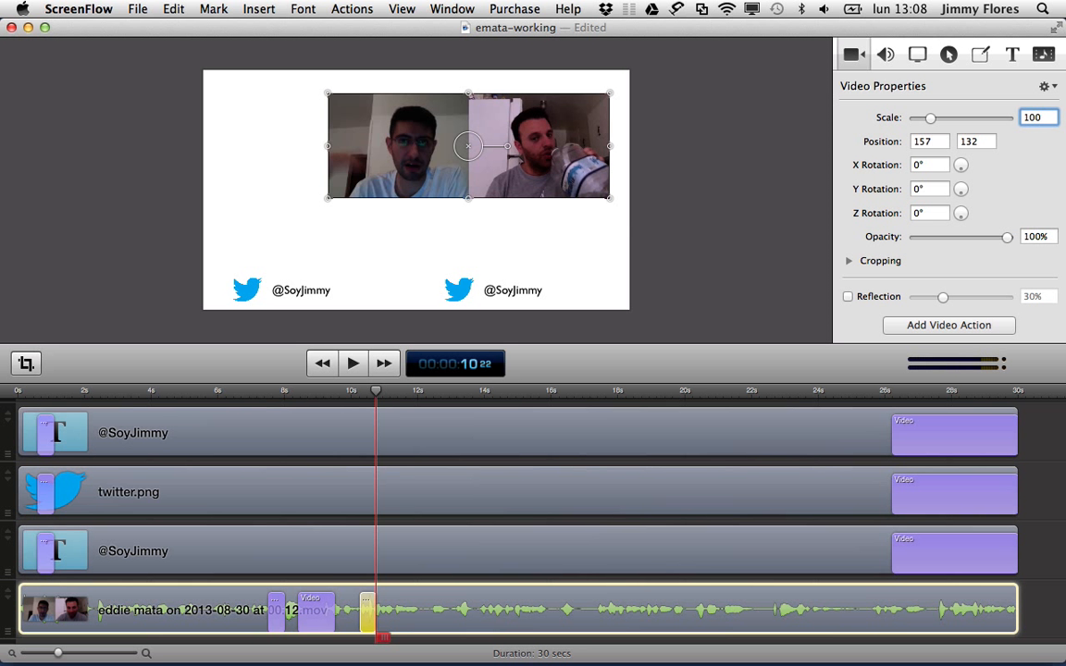
{"action": "key", "text": "Return"}
{"action": "left_click_drag", "start_coordinate": [575, 138], "coordinate": [525, 181]}
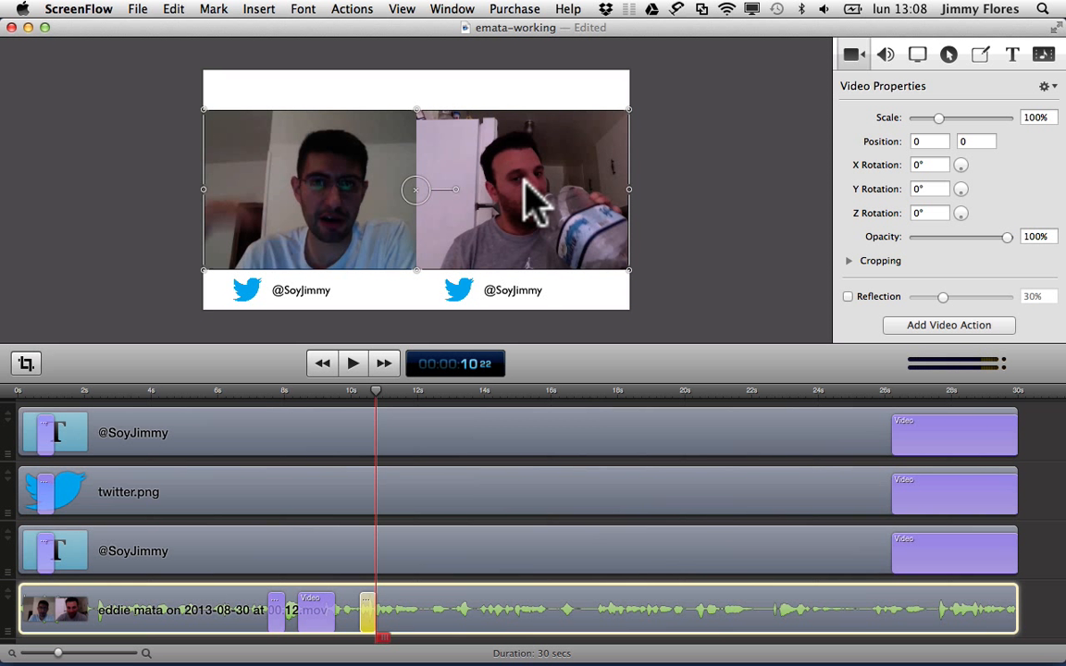
Play back the interview clip's three scale and position animations from before the first action through 00:00:14 14.
{"action": "left_click", "coordinate": [230, 390]}
{"action": "key", "text": "space"}
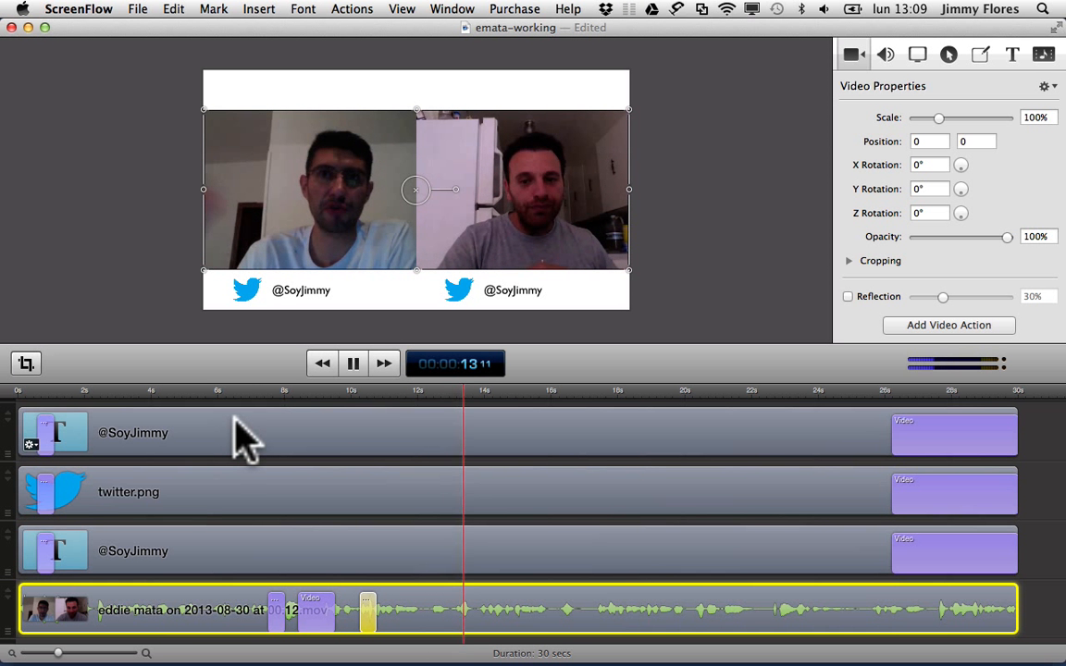
{"action": "key", "text": "space"}
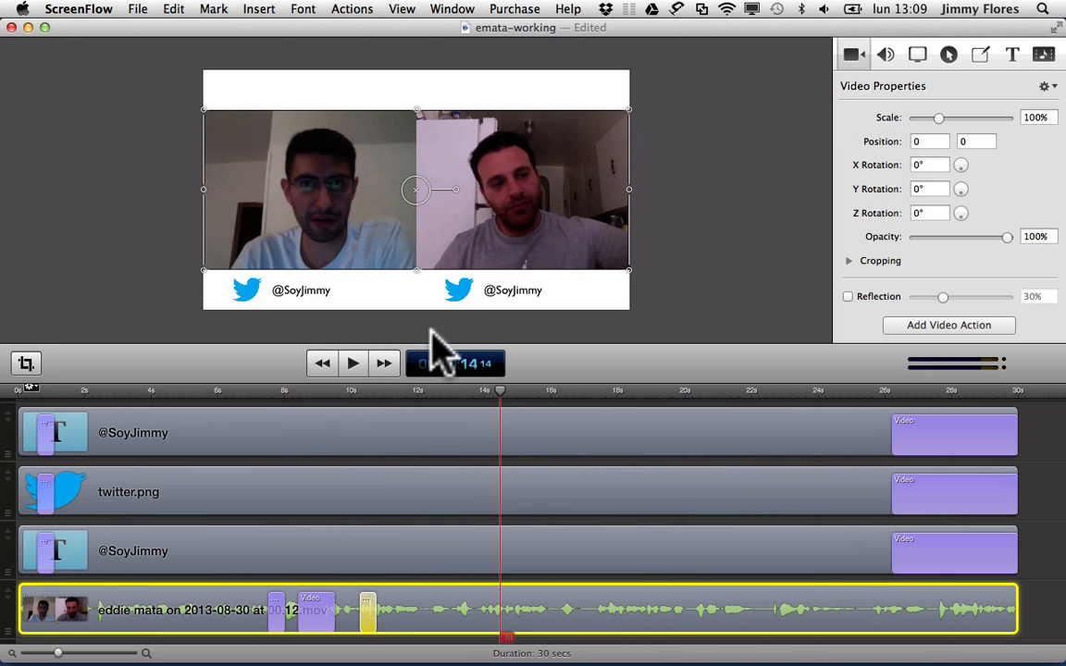